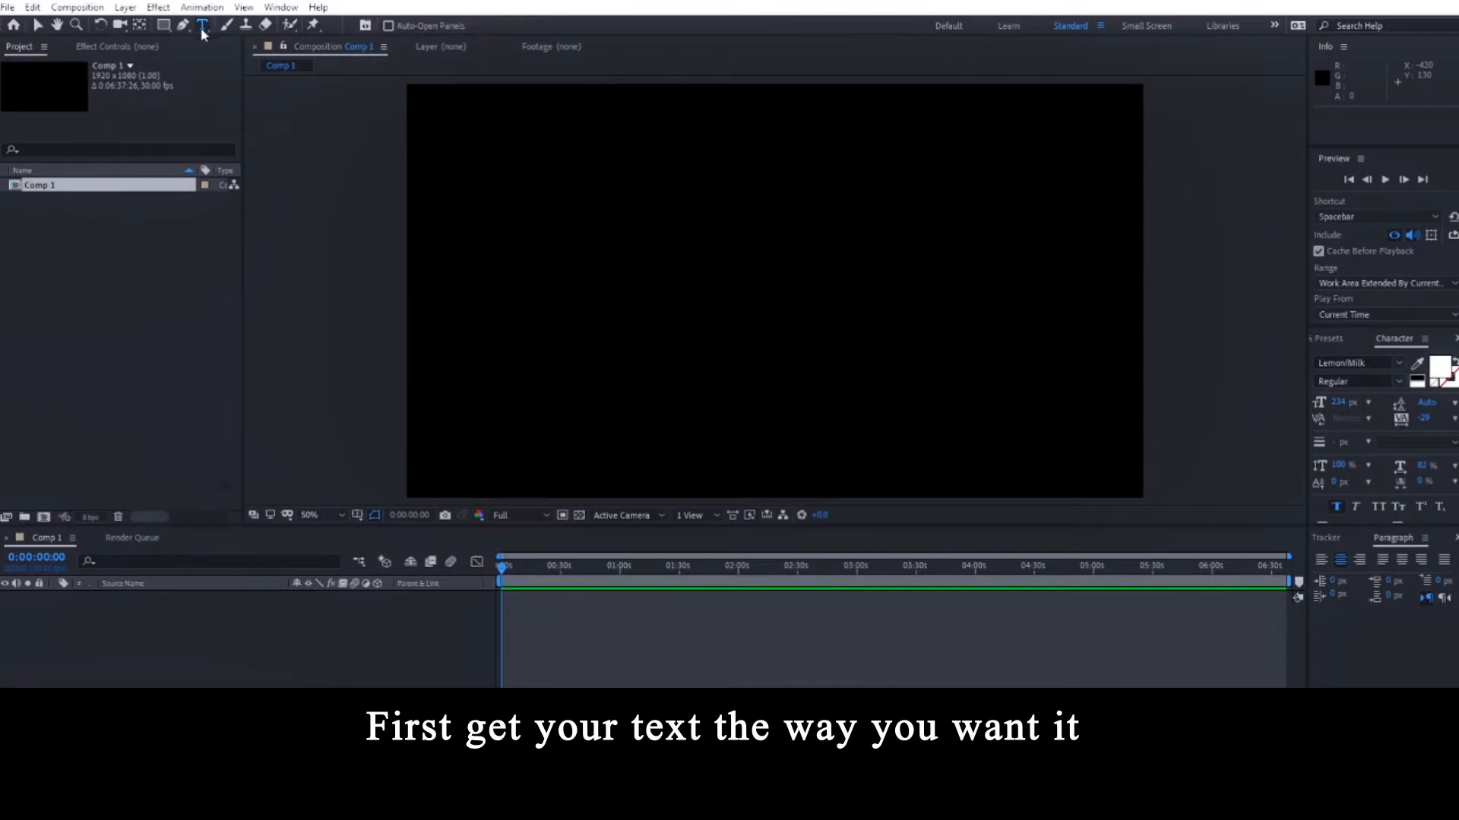
Type 'Hello' on the black composition and set the letter tracking to 132.
{"action": "left_click", "coordinate": [708, 290]}
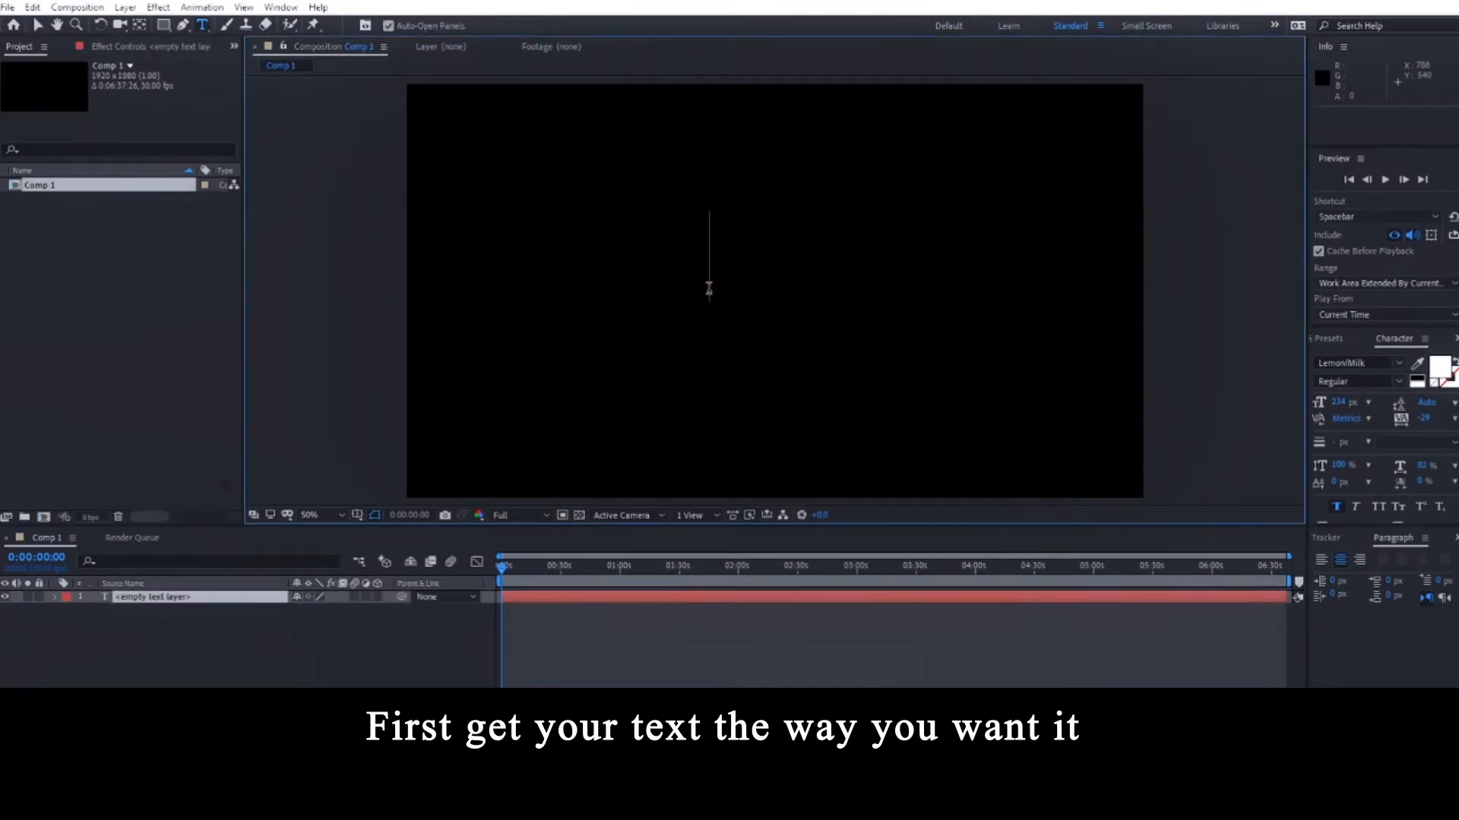
{"action": "type", "text": "H"}
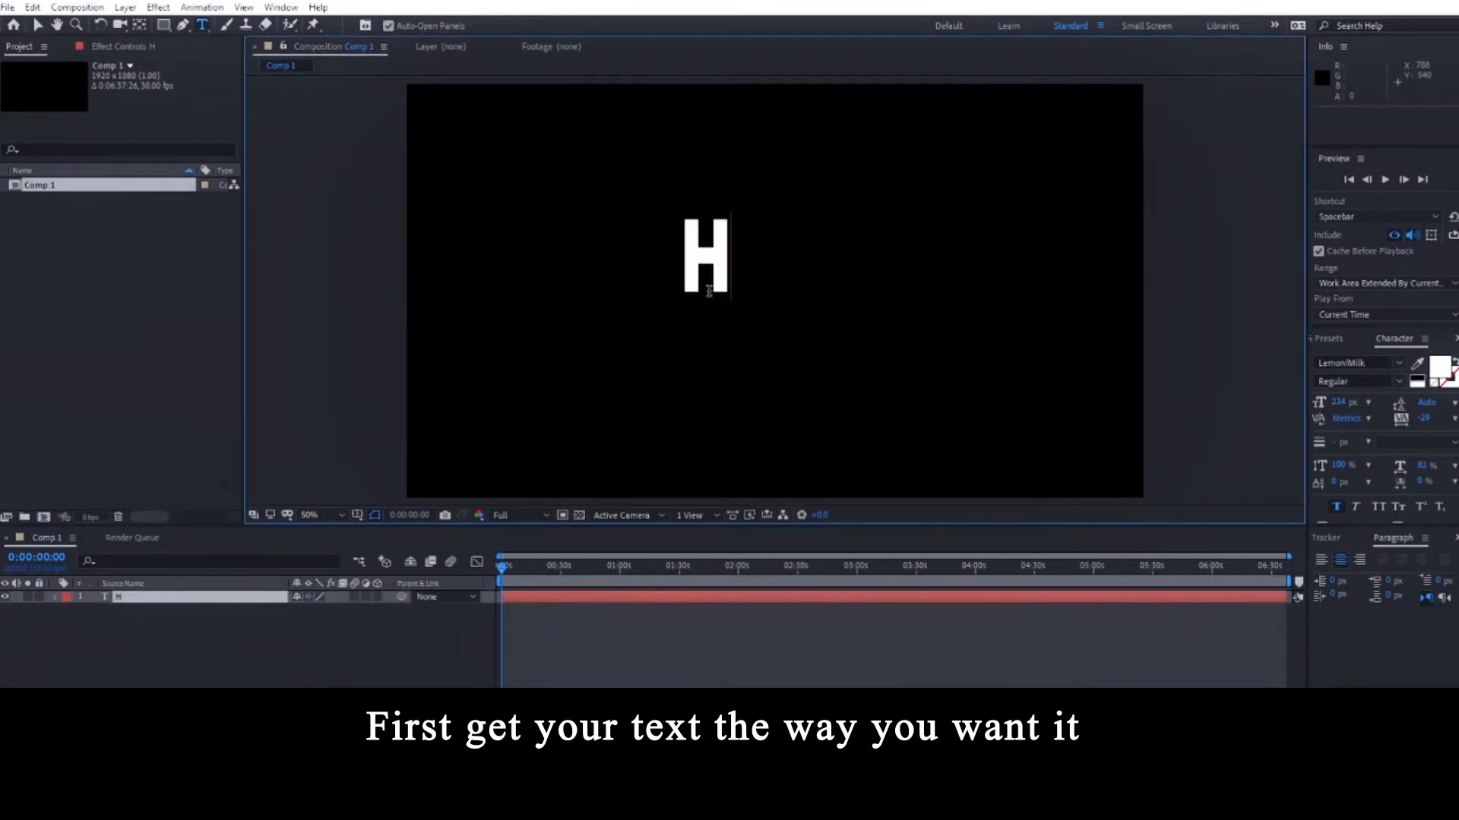
{"action": "type", "text": "ello"}
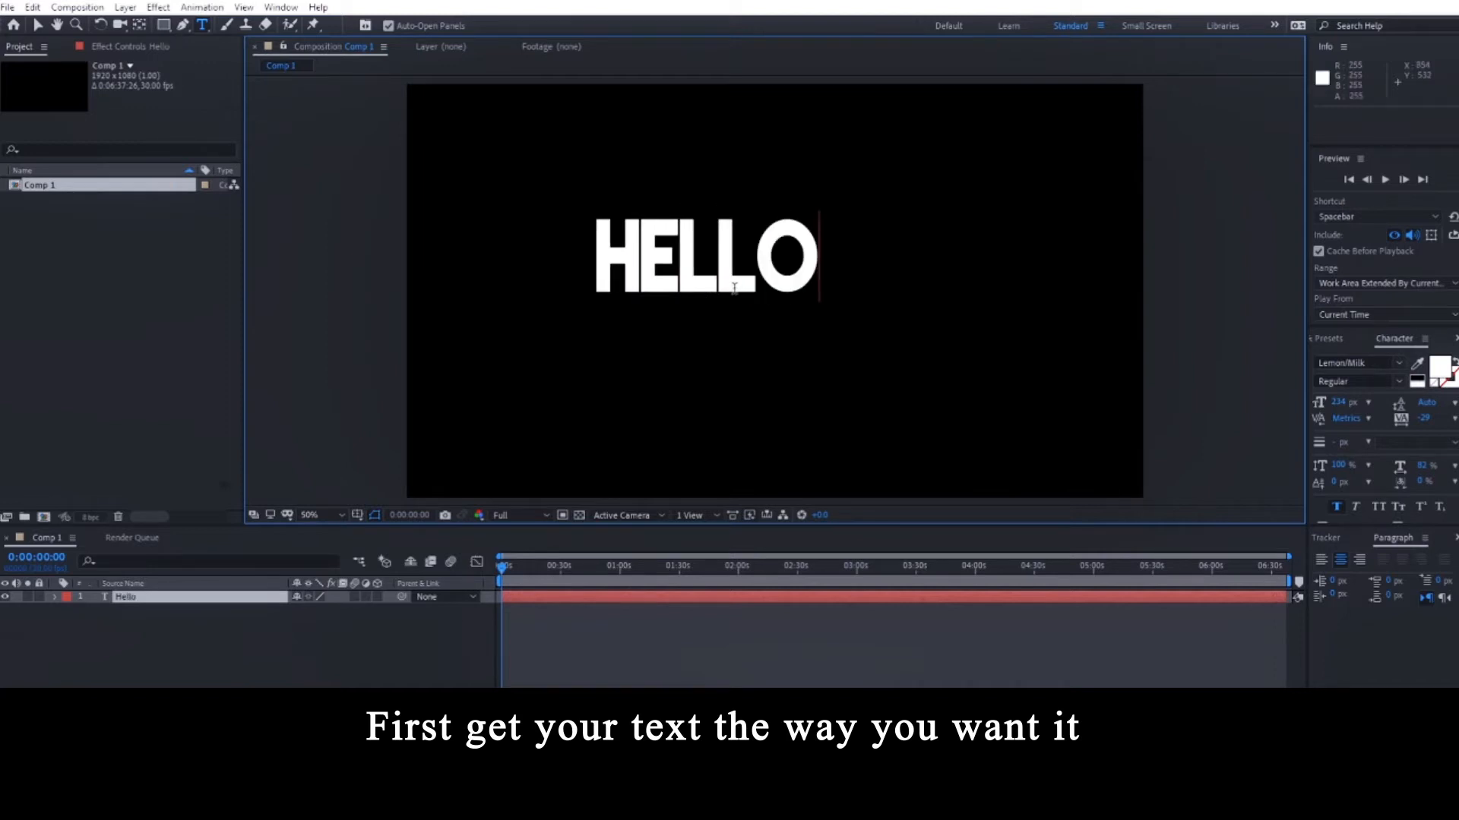
{"action": "key", "text": "ctrl+a"}
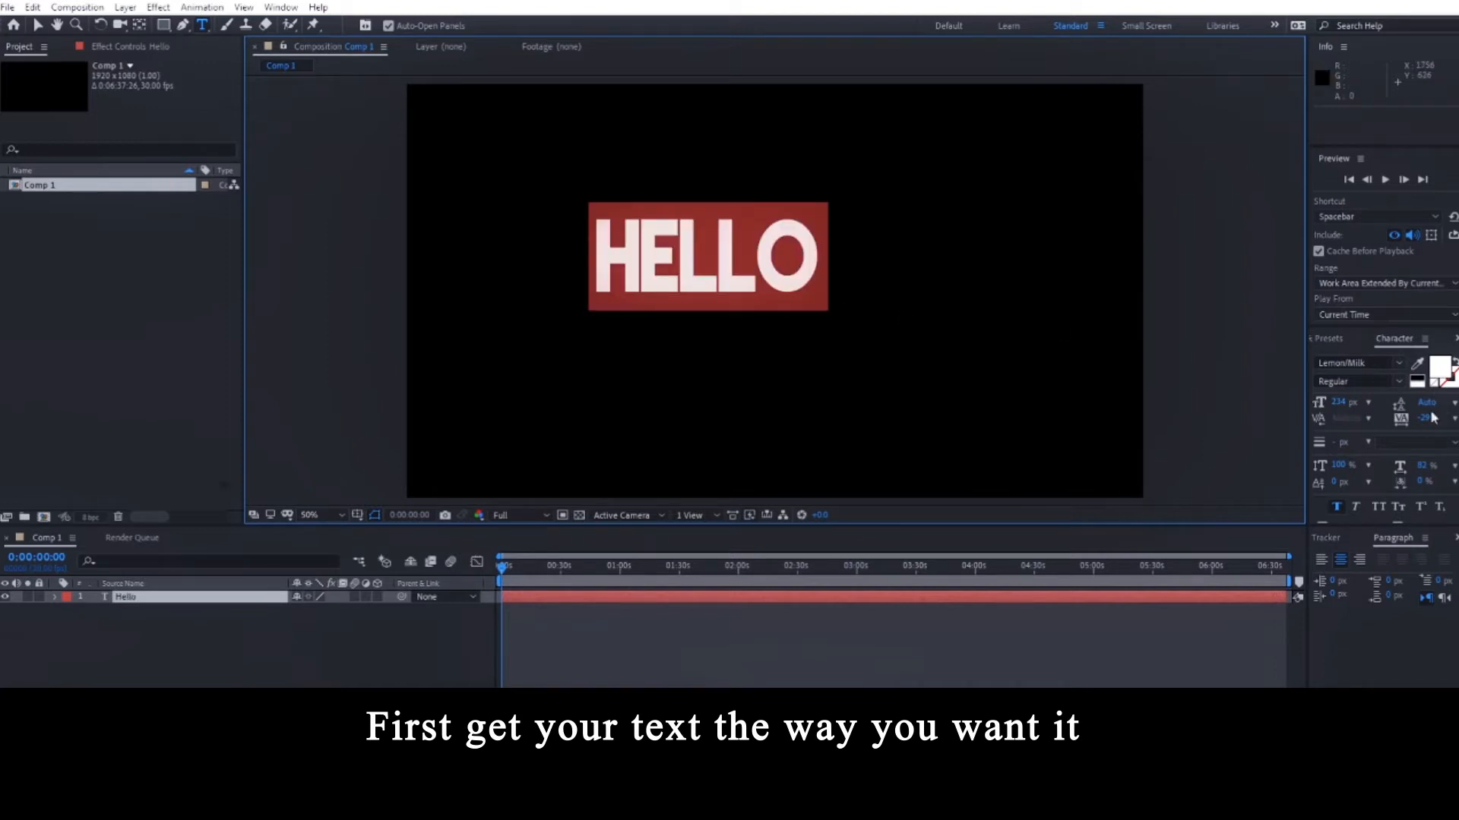
{"action": "left_click_drag", "start_coordinate": [1427, 421], "coordinate": [1440, 425]}
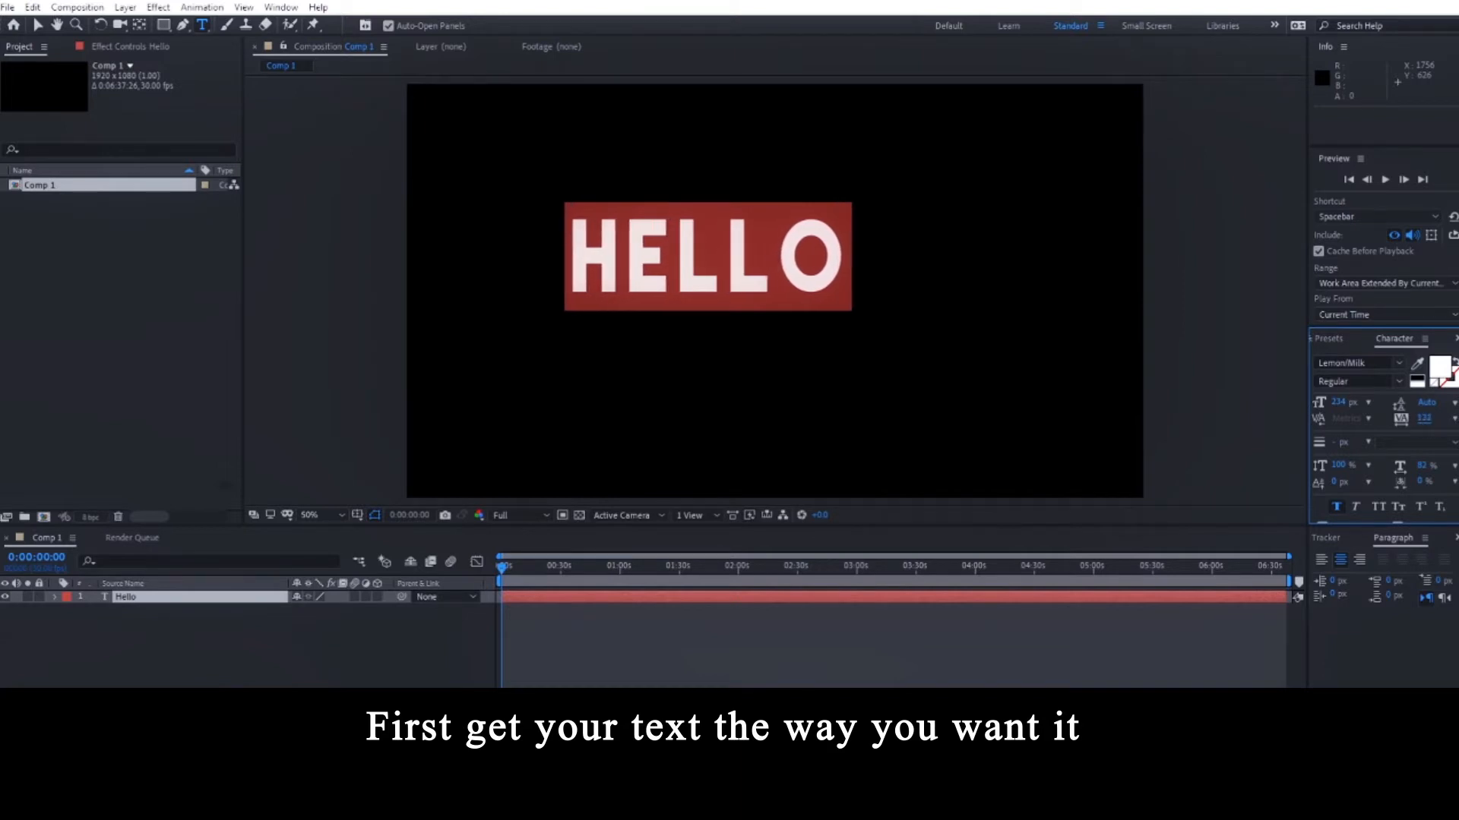
Move the HELLO layer's anchor point to the centre of the text.
{"action": "left_click", "coordinate": [37, 25]}
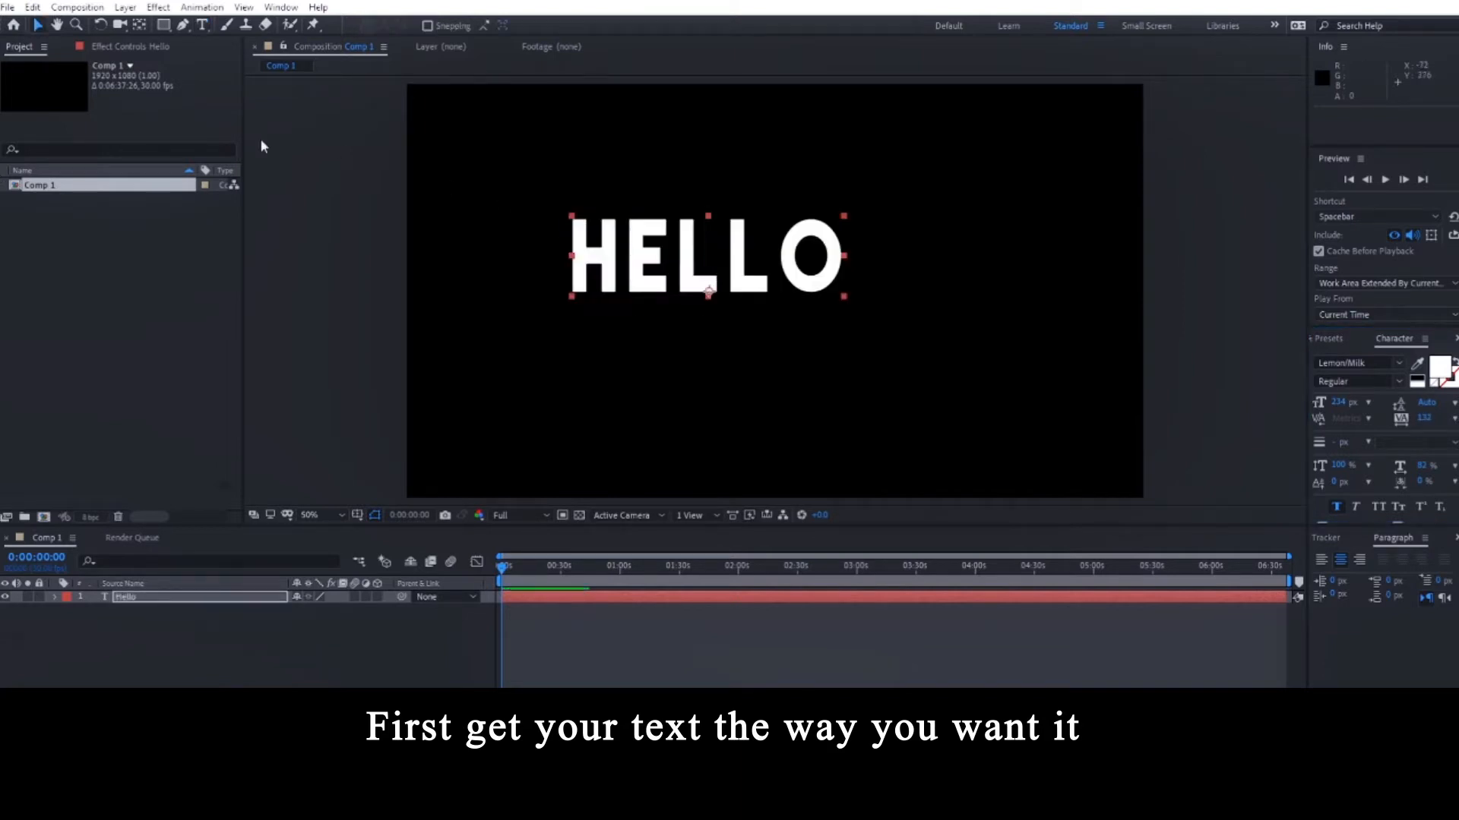
{"action": "left_click", "coordinate": [139, 25]}
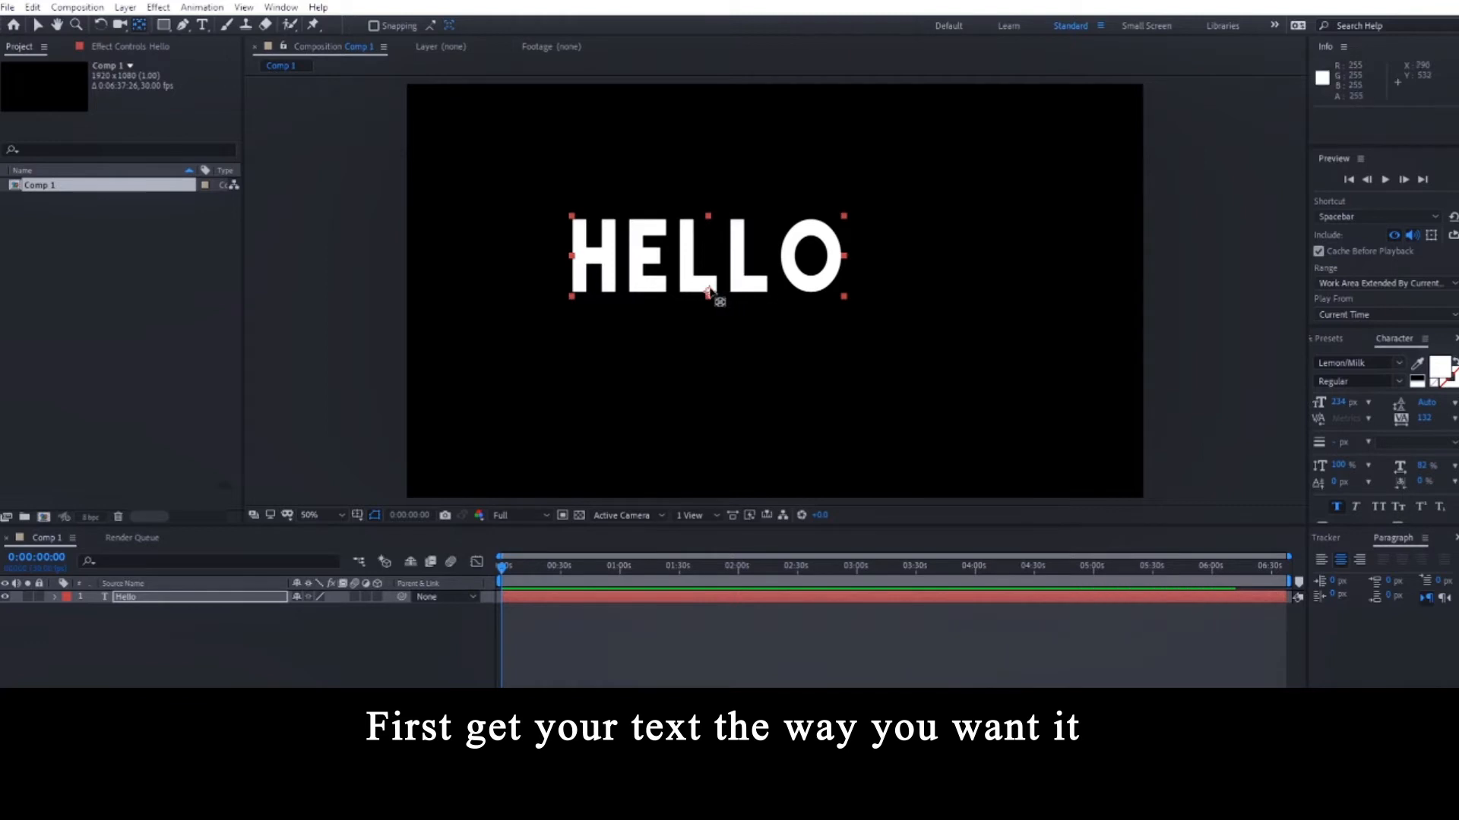
{"action": "left_click_drag", "start_coordinate": [708, 294], "coordinate": [706, 258]}
{"action": "left_click", "coordinate": [36, 25]}
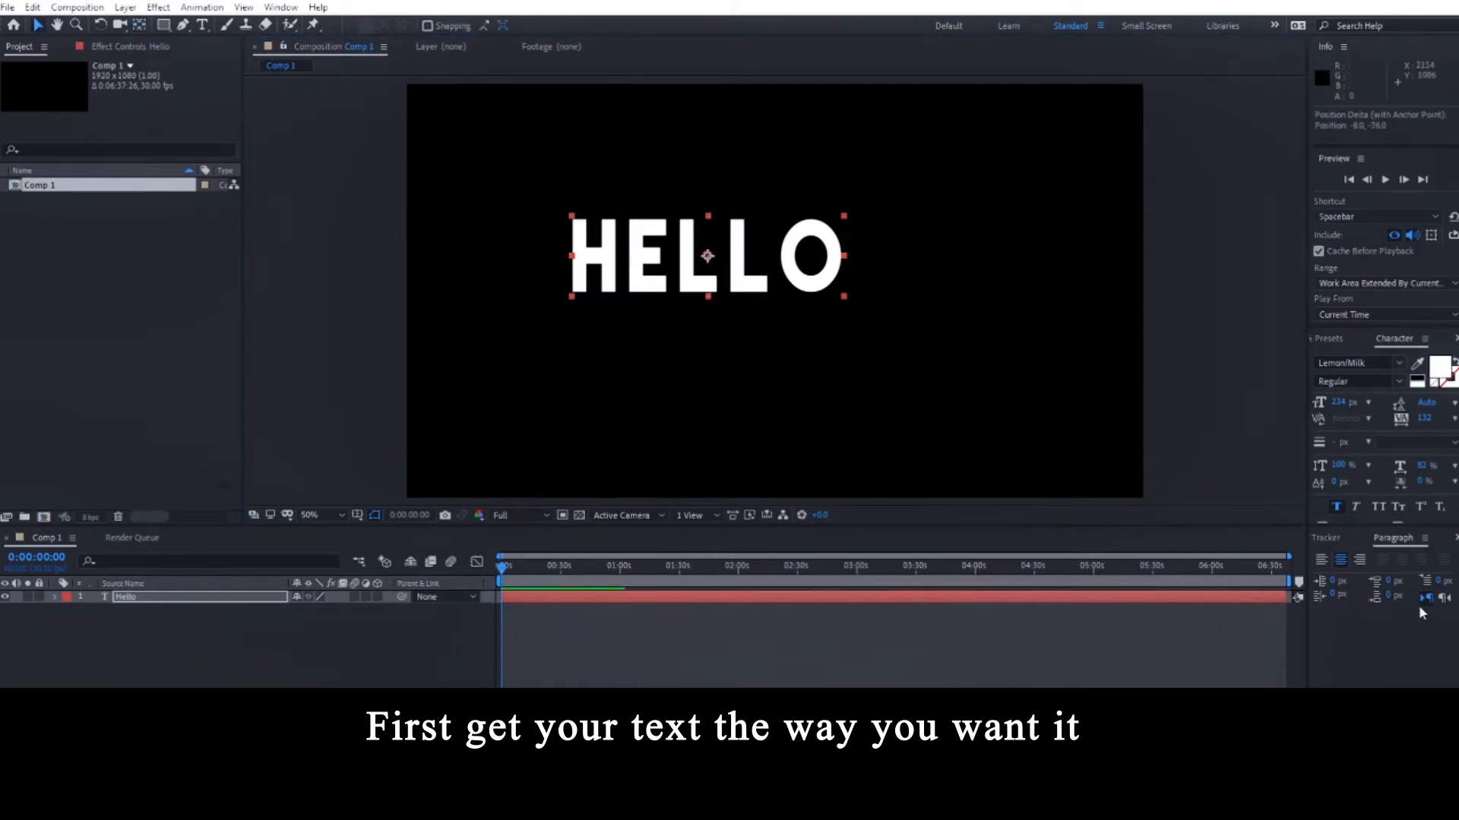
Centre HELLO horizontally and vertically in the composition and scale it up to about 113%.
{"action": "left_click", "coordinate": [1353, 538]}
{"action": "left_click", "coordinate": [1320, 539]}
{"action": "left_click", "coordinate": [1348, 576]}
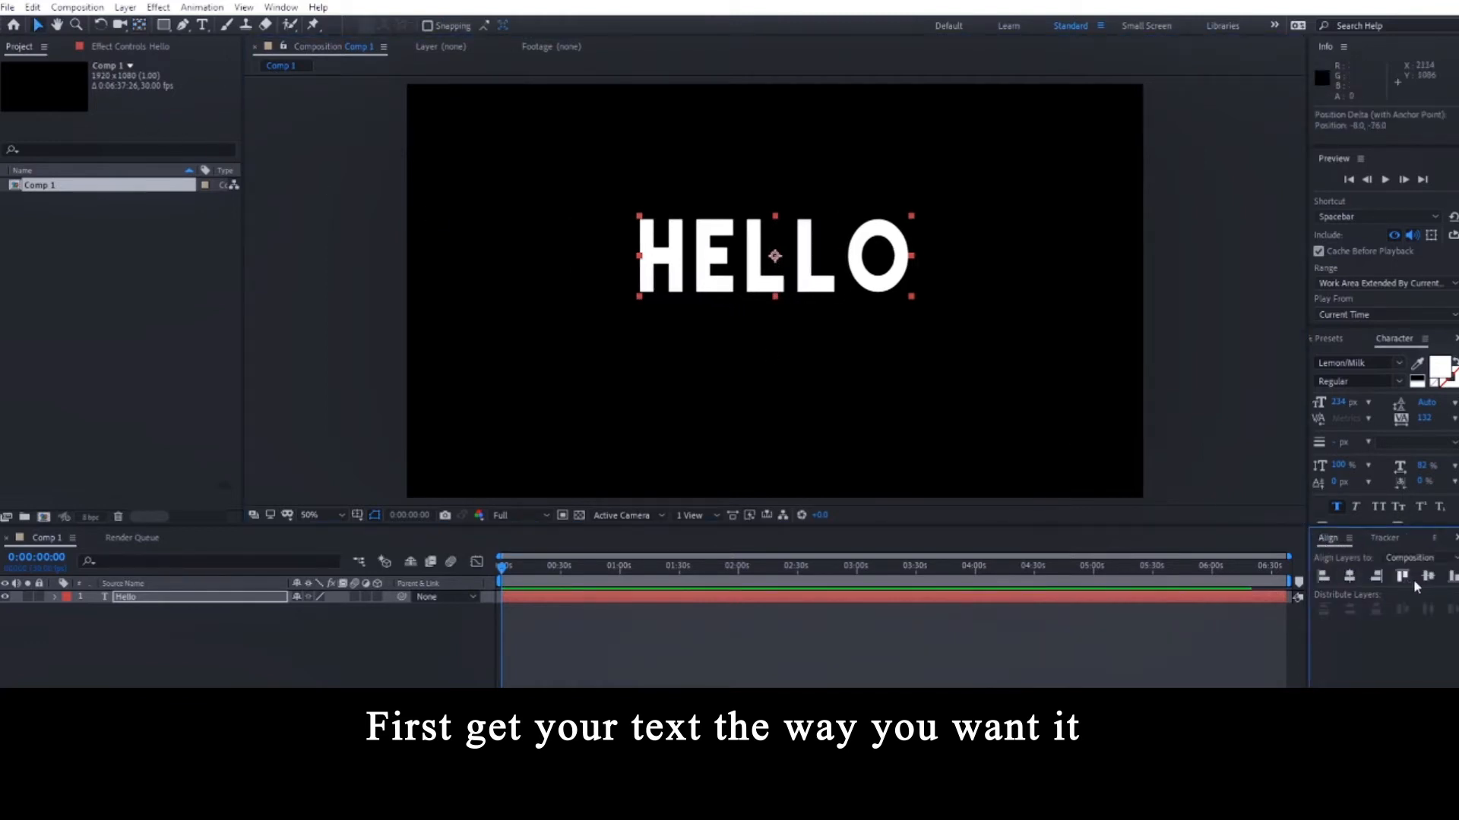
{"action": "left_click", "coordinate": [1427, 577]}
{"action": "left_click_drag", "start_coordinate": [922, 336], "coordinate": [934, 344]}
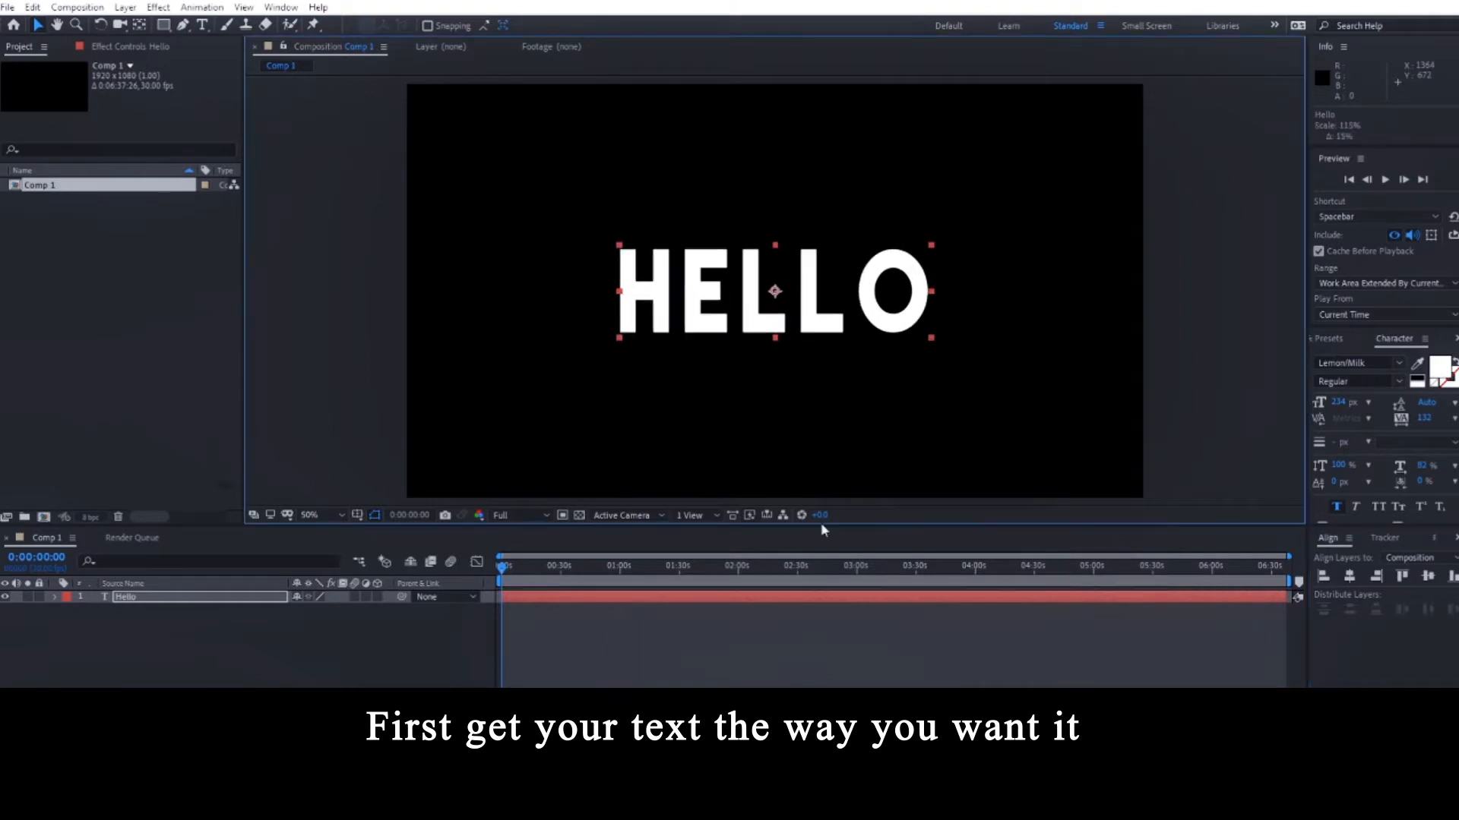
{"action": "left_click", "coordinate": [409, 663]}
{"action": "left_click", "coordinate": [525, 599]}
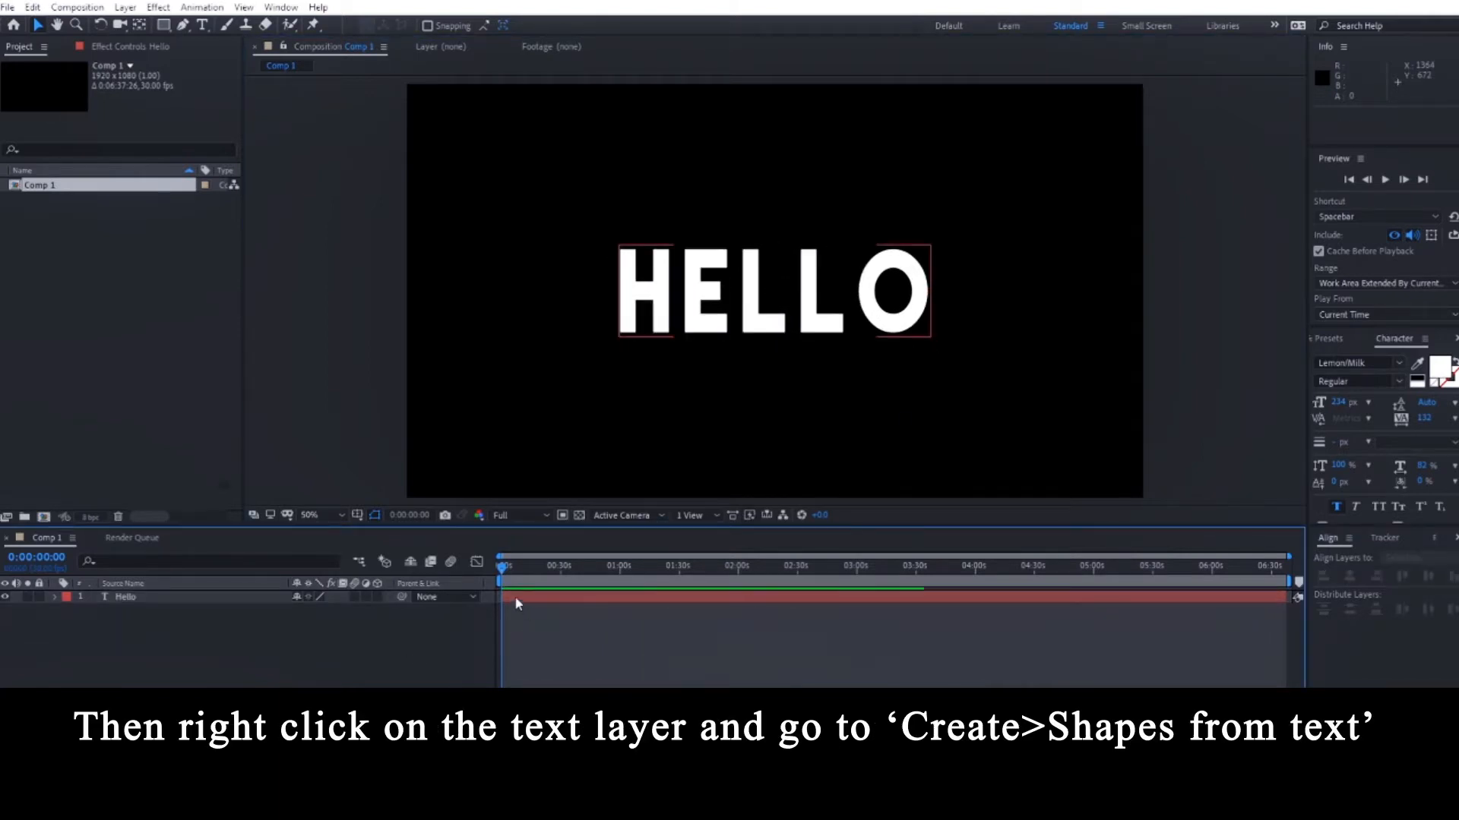
Convert the Hello text layer into a 'Hello Outlines' shape layer with Create Shapes from Text.
{"action": "right_click", "coordinate": [517, 598]}
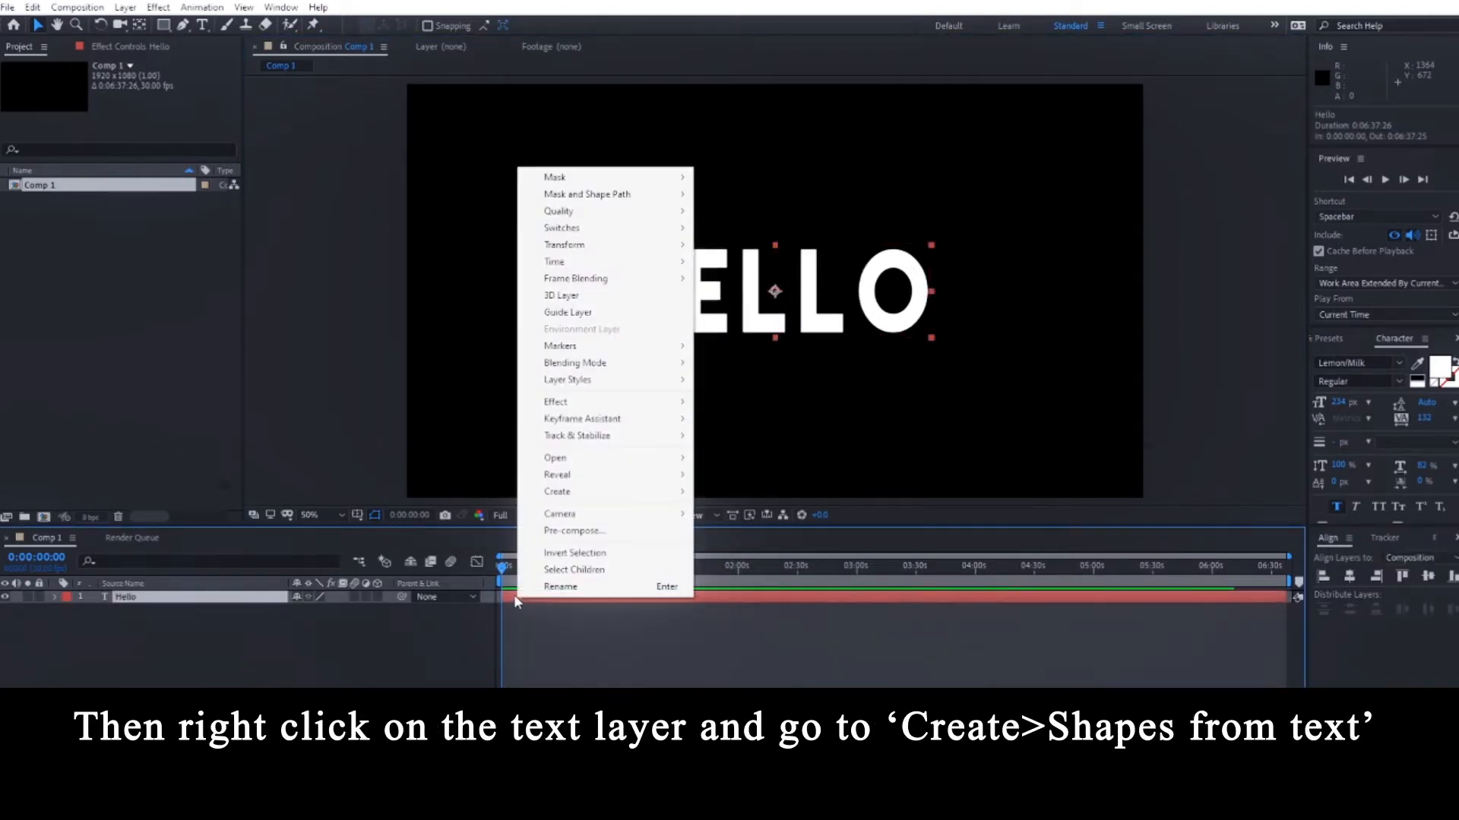
{"action": "mouse_move", "coordinate": [560, 495]}
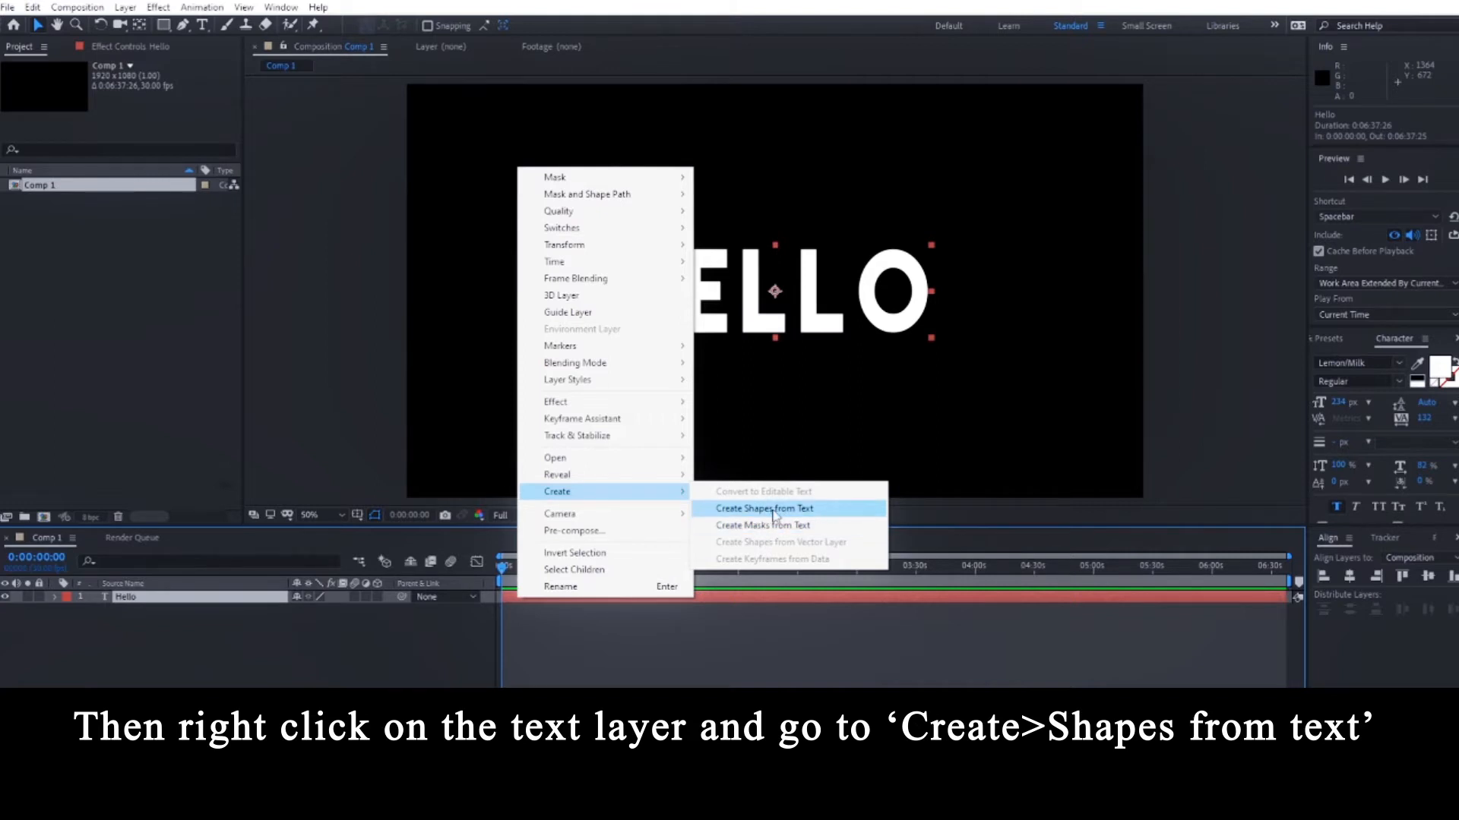
{"action": "left_click", "coordinate": [795, 516]}
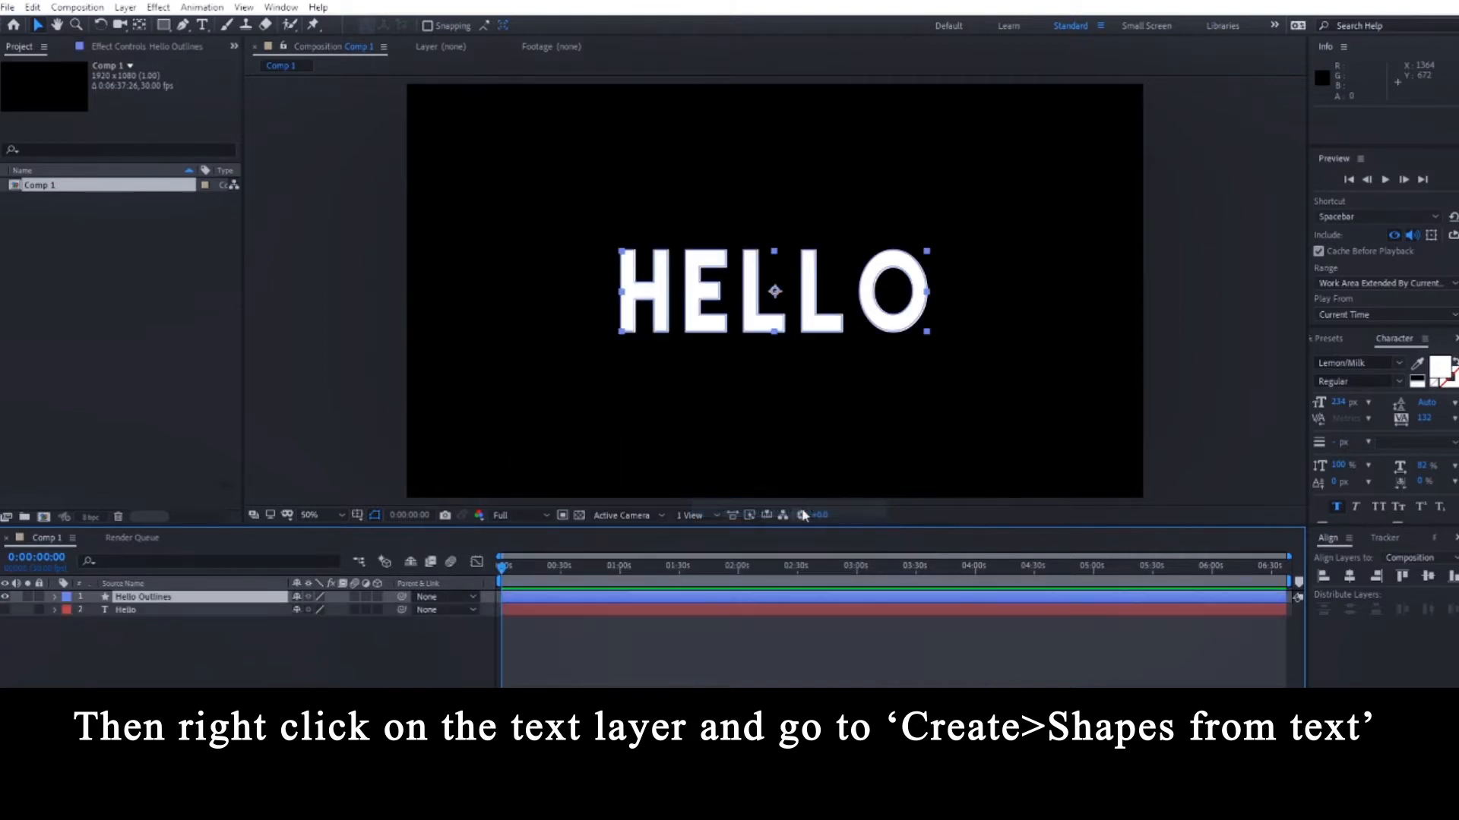
{"action": "left_click", "coordinate": [565, 670]}
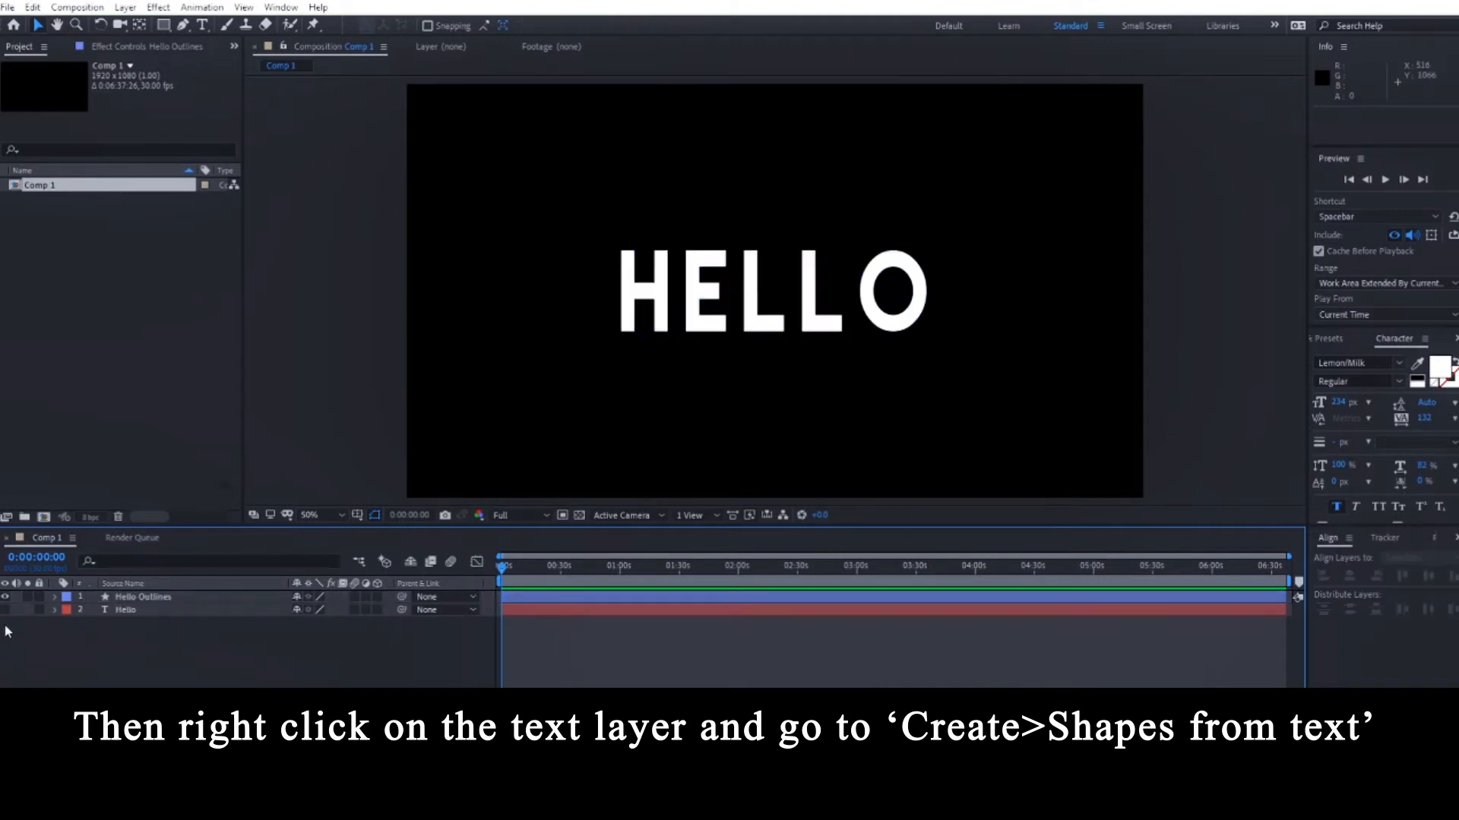
Set the Hello Outlines layer's fill to None.
{"action": "left_click", "coordinate": [215, 598]}
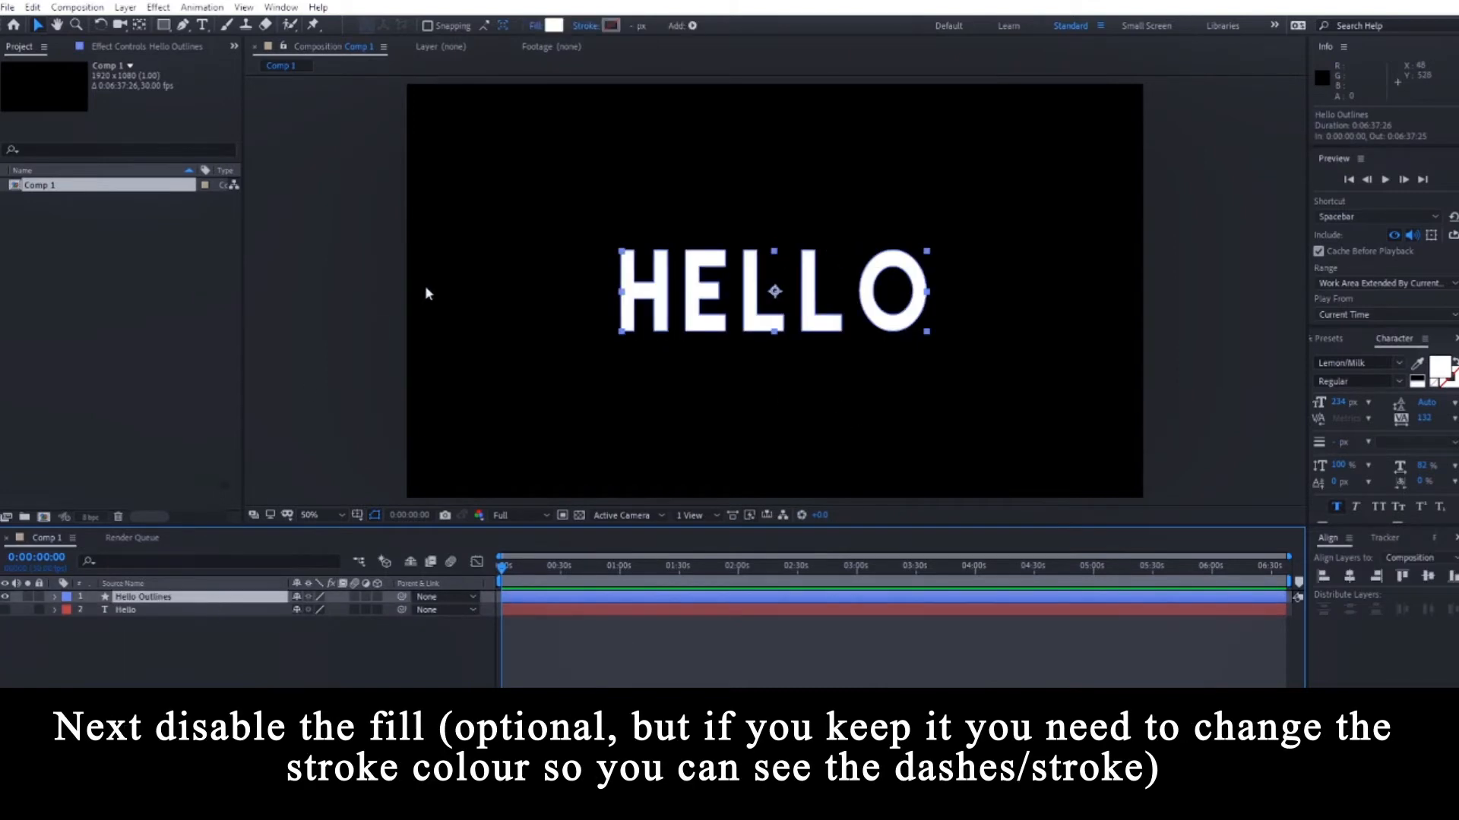
{"action": "left_click", "coordinate": [536, 26]}
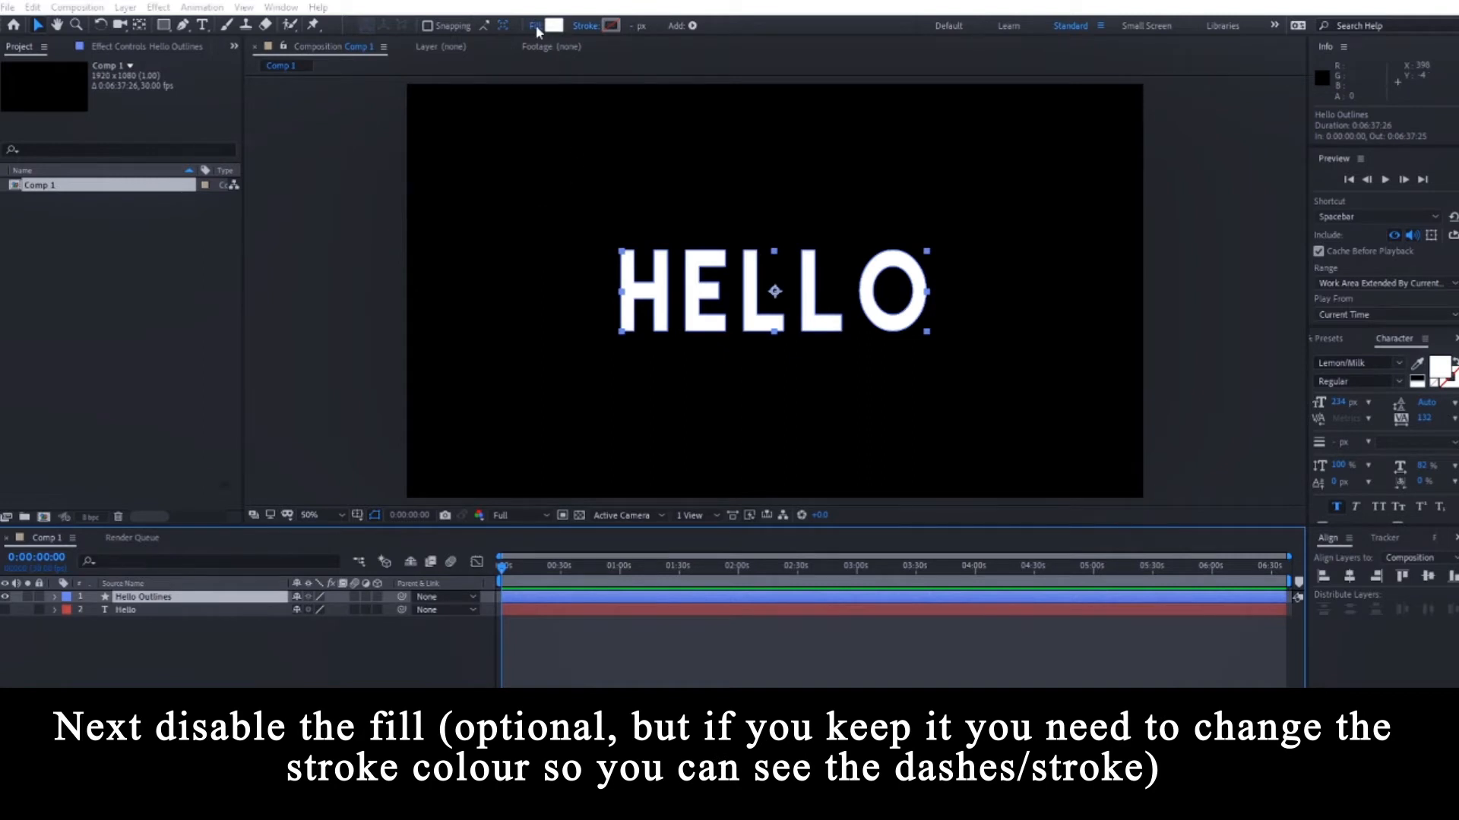
{"action": "left_click", "coordinate": [652, 345]}
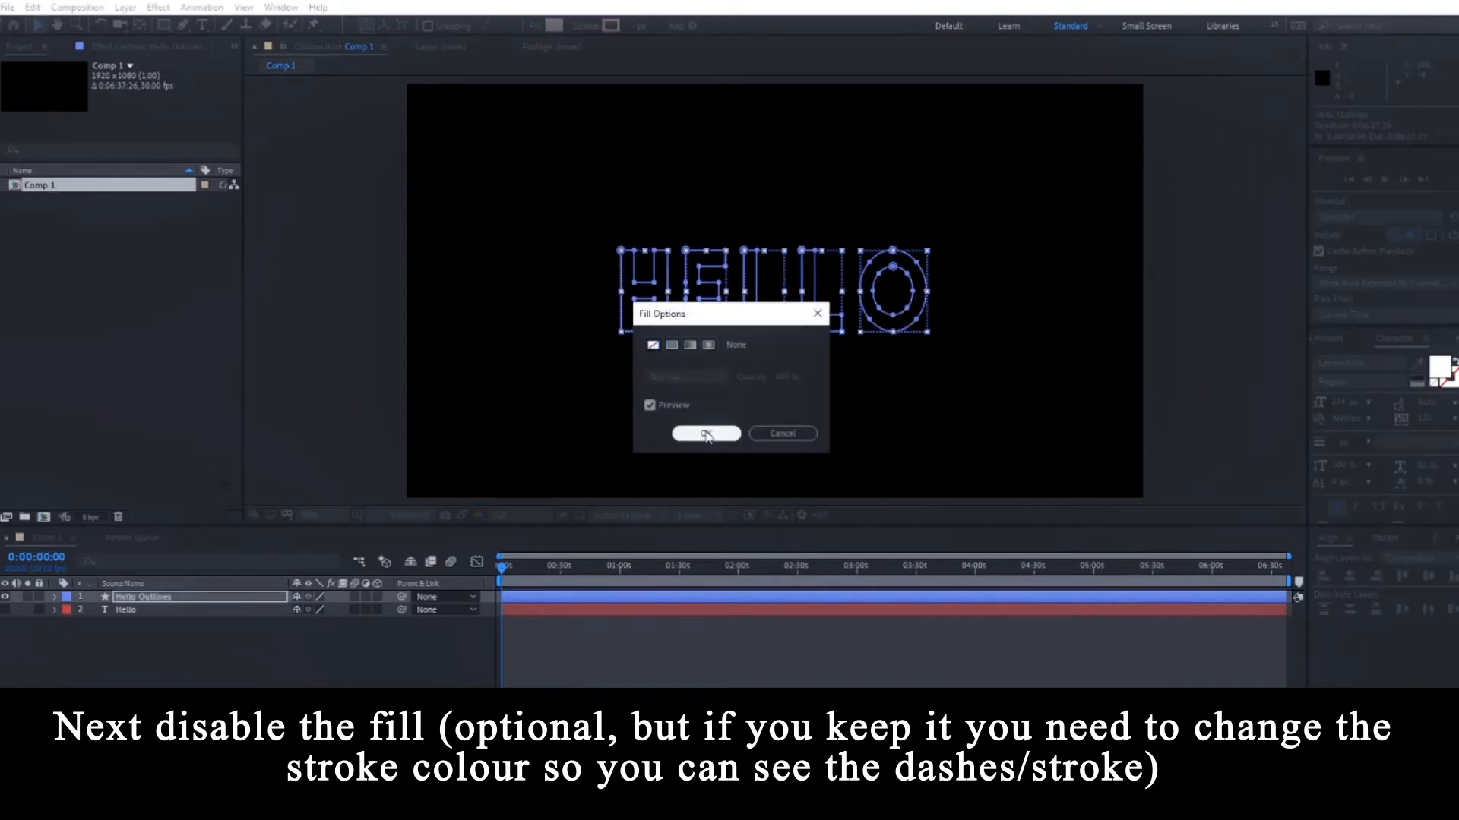
{"action": "left_click", "coordinate": [705, 434]}
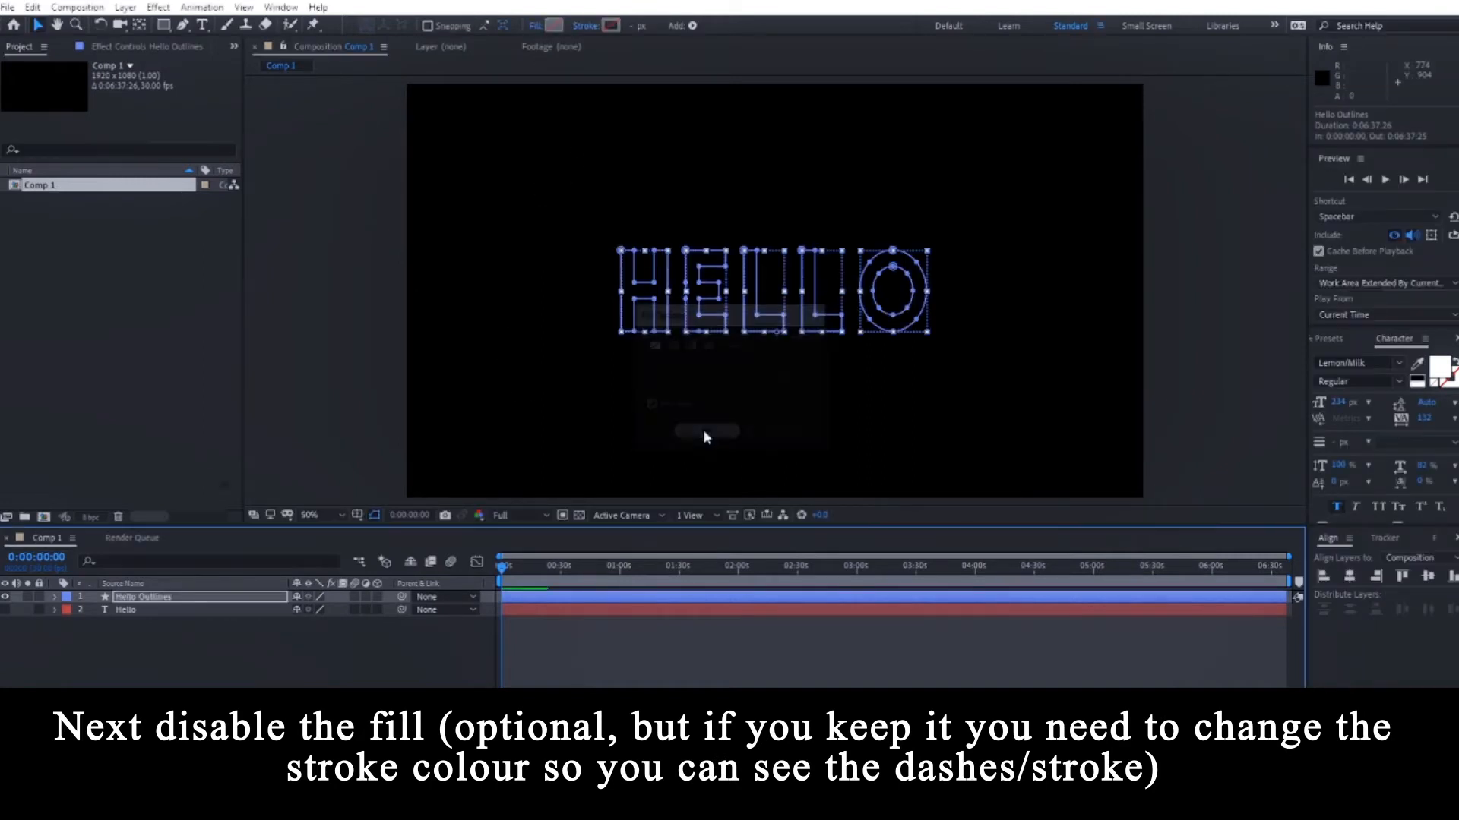
Give the letter outlines a white stroke with a width of 10 px.
{"action": "left_click", "coordinate": [612, 26]}
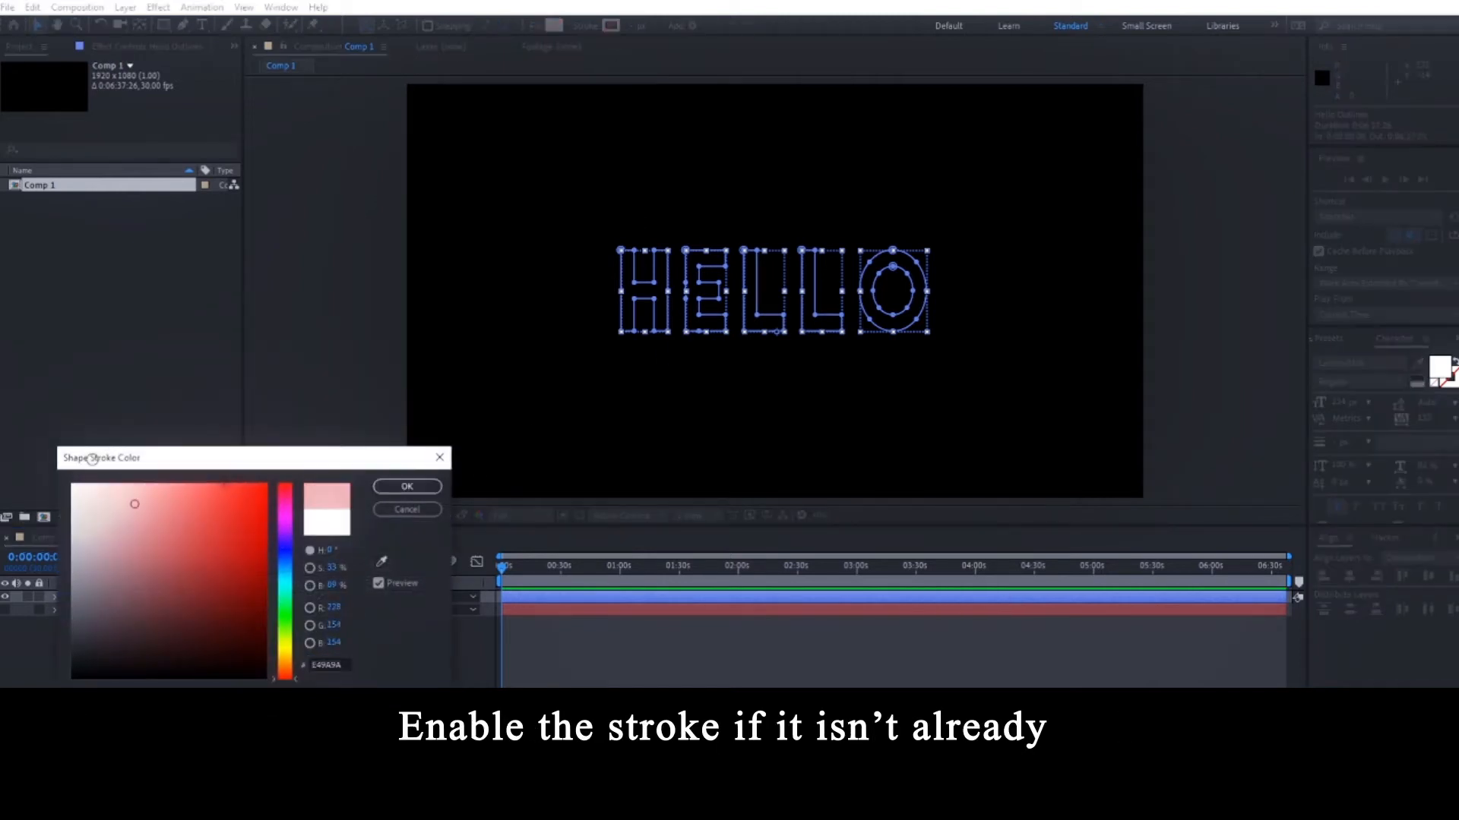
{"action": "left_click", "coordinate": [407, 486]}
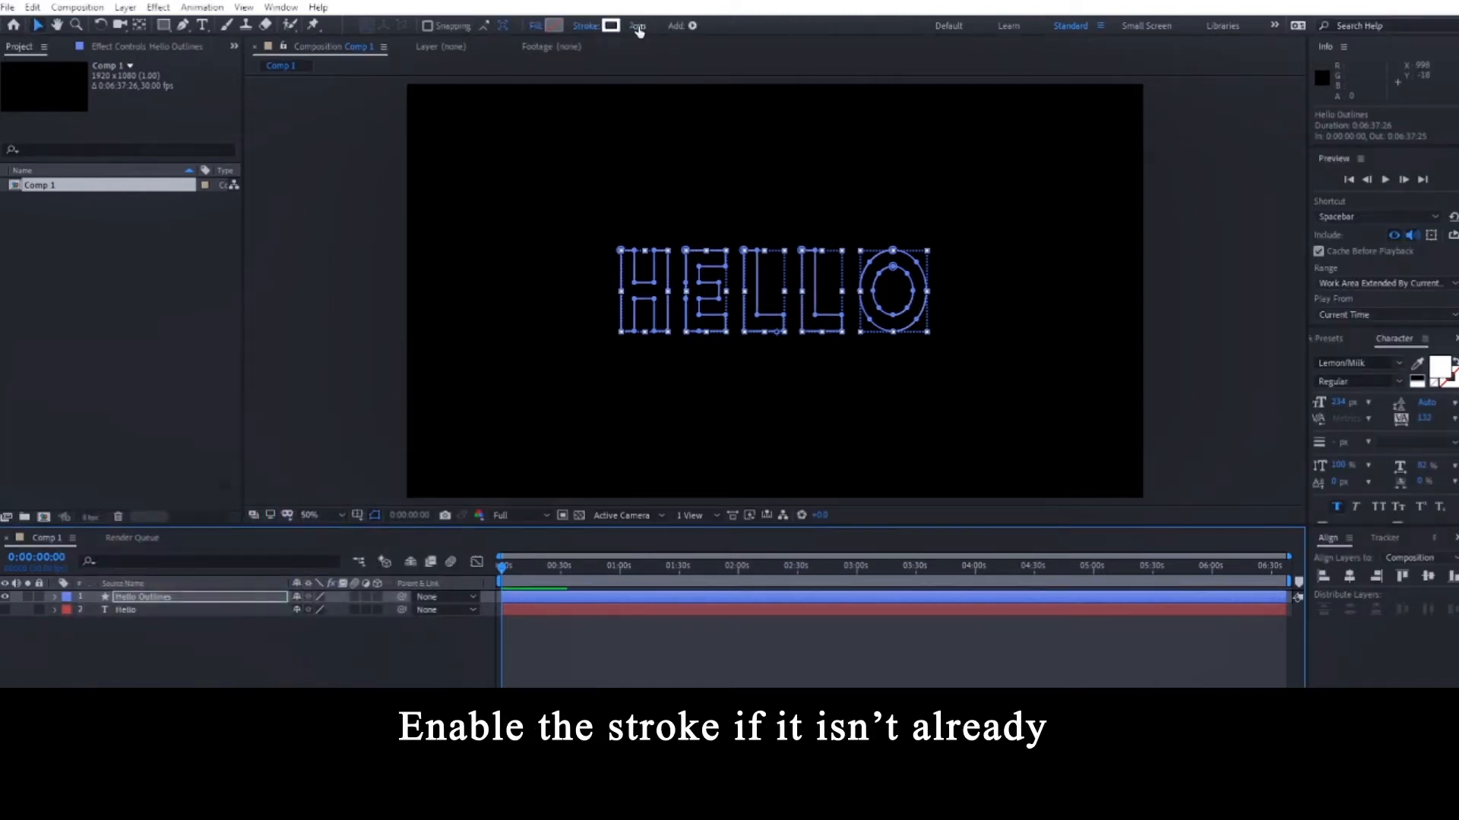
{"action": "left_click", "coordinate": [642, 26]}
{"action": "type", "text": "10"}
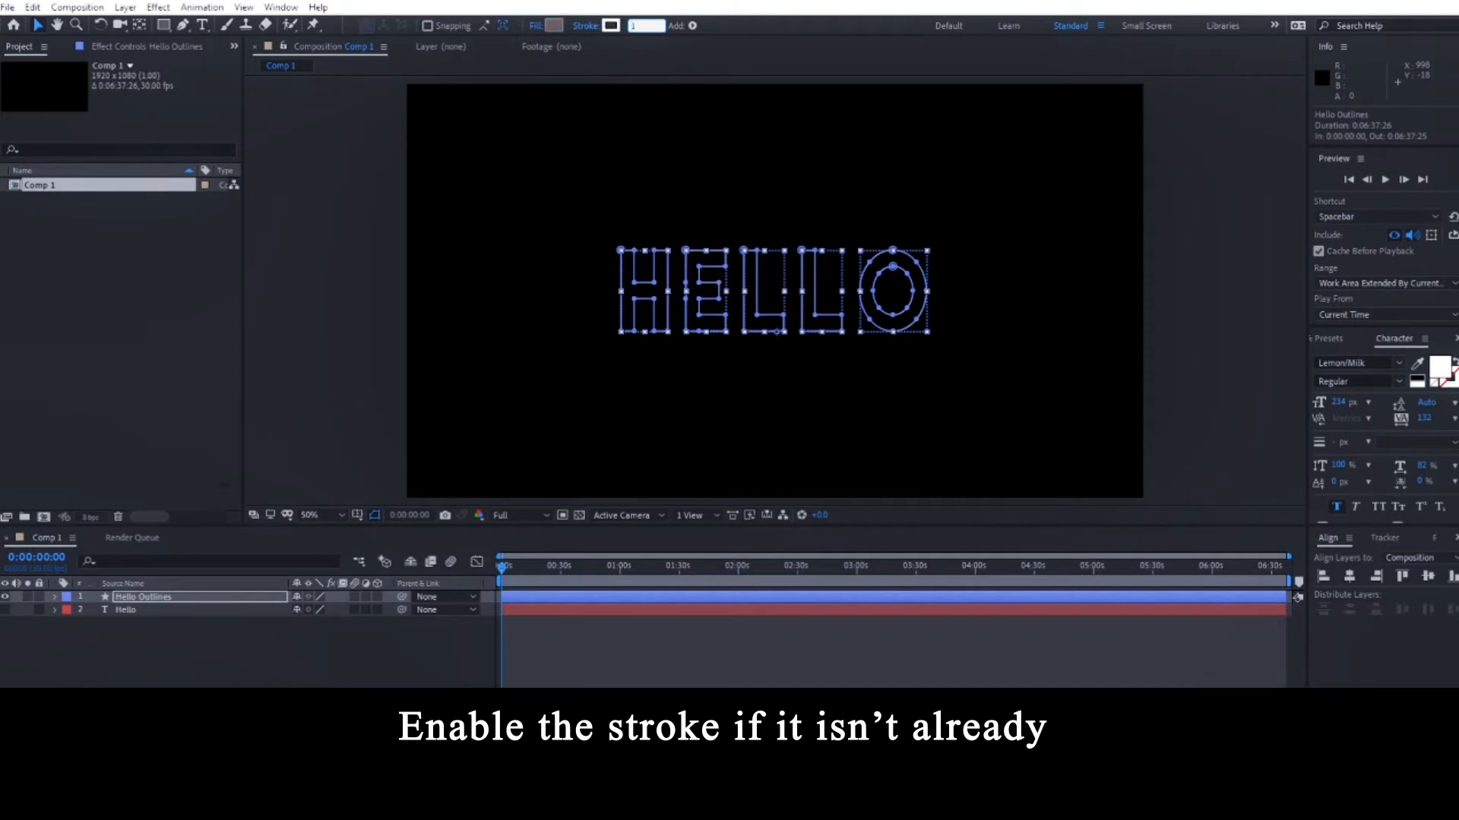
{"action": "key", "text": "Return"}
{"action": "left_click", "coordinate": [693, 642]}
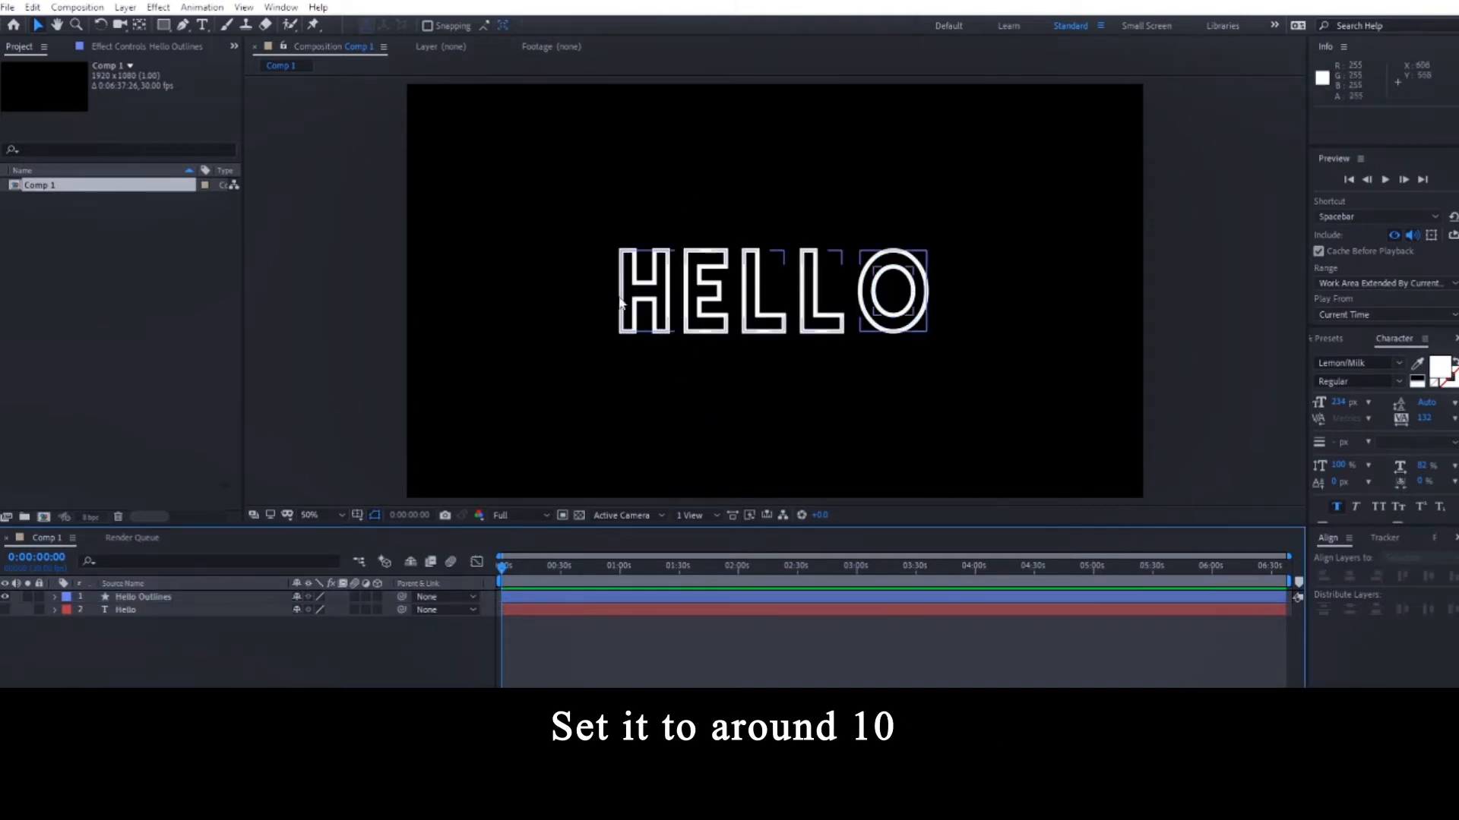
{"action": "left_click", "coordinate": [558, 601]}
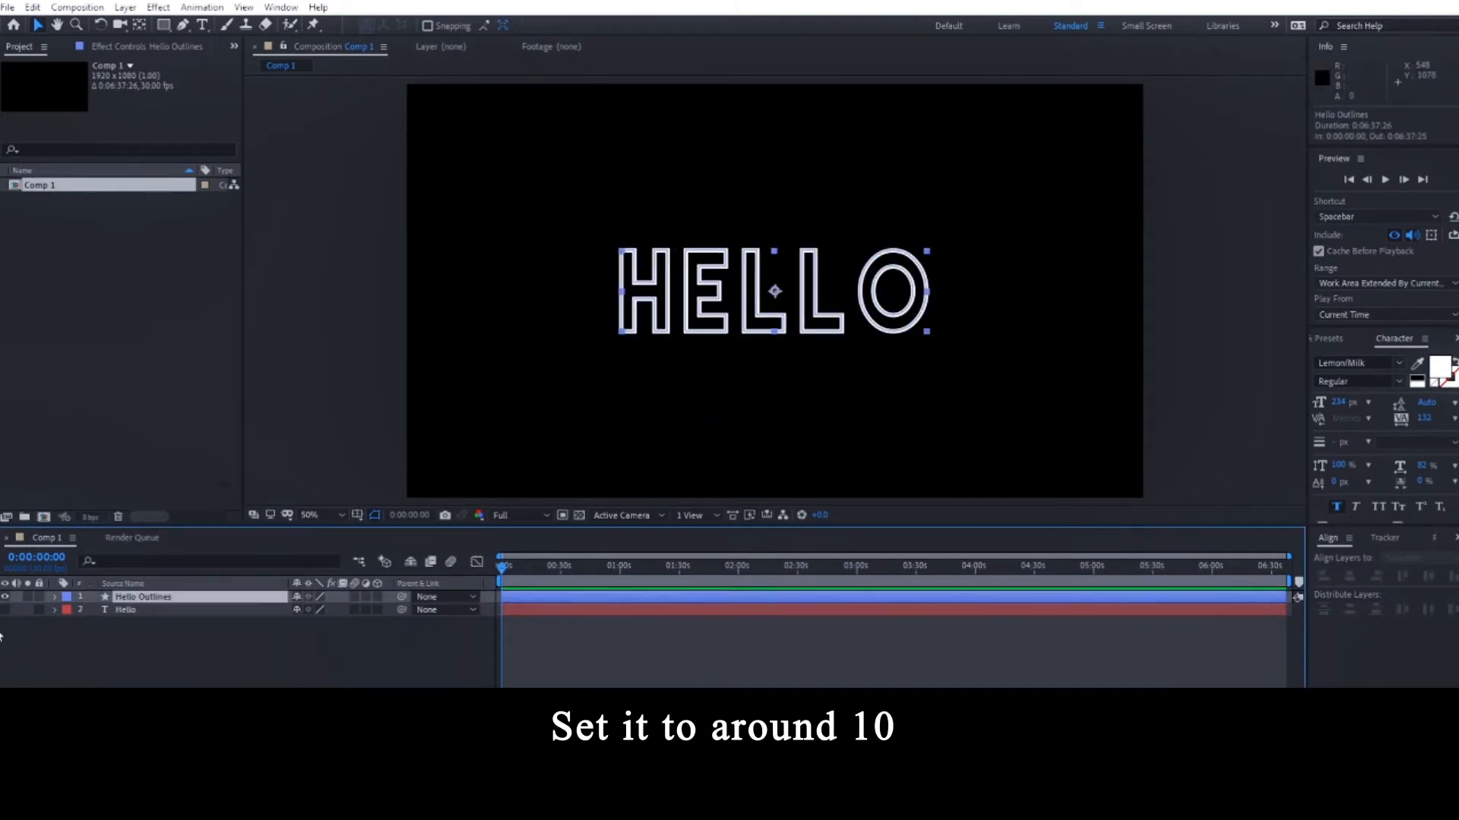
Expand Hello Outlines > Contents > first l group > Stroke 1 to show its stroke settings.
{"action": "left_click", "coordinate": [54, 598]}
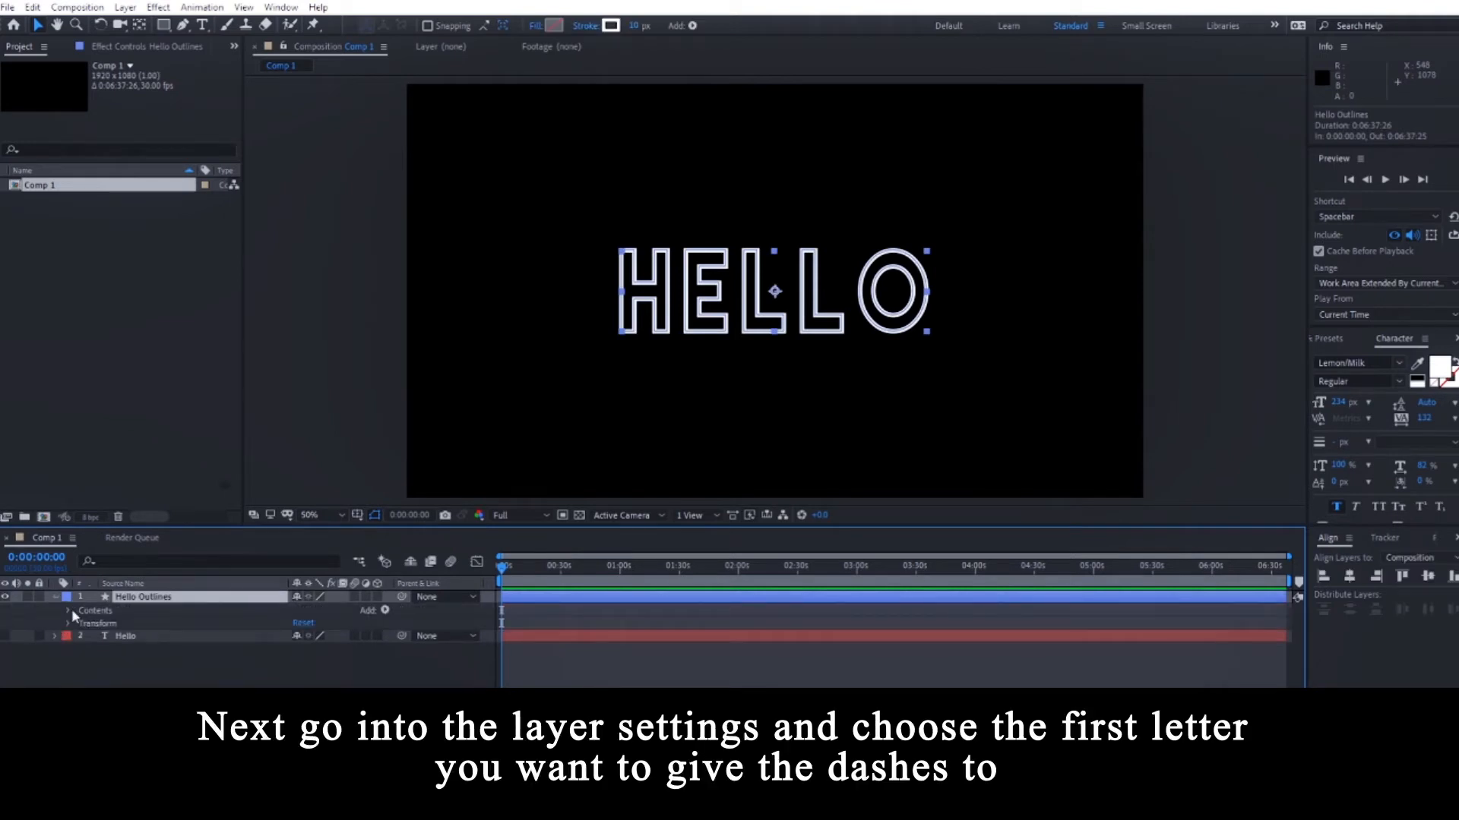
{"action": "left_click", "coordinate": [68, 611]}
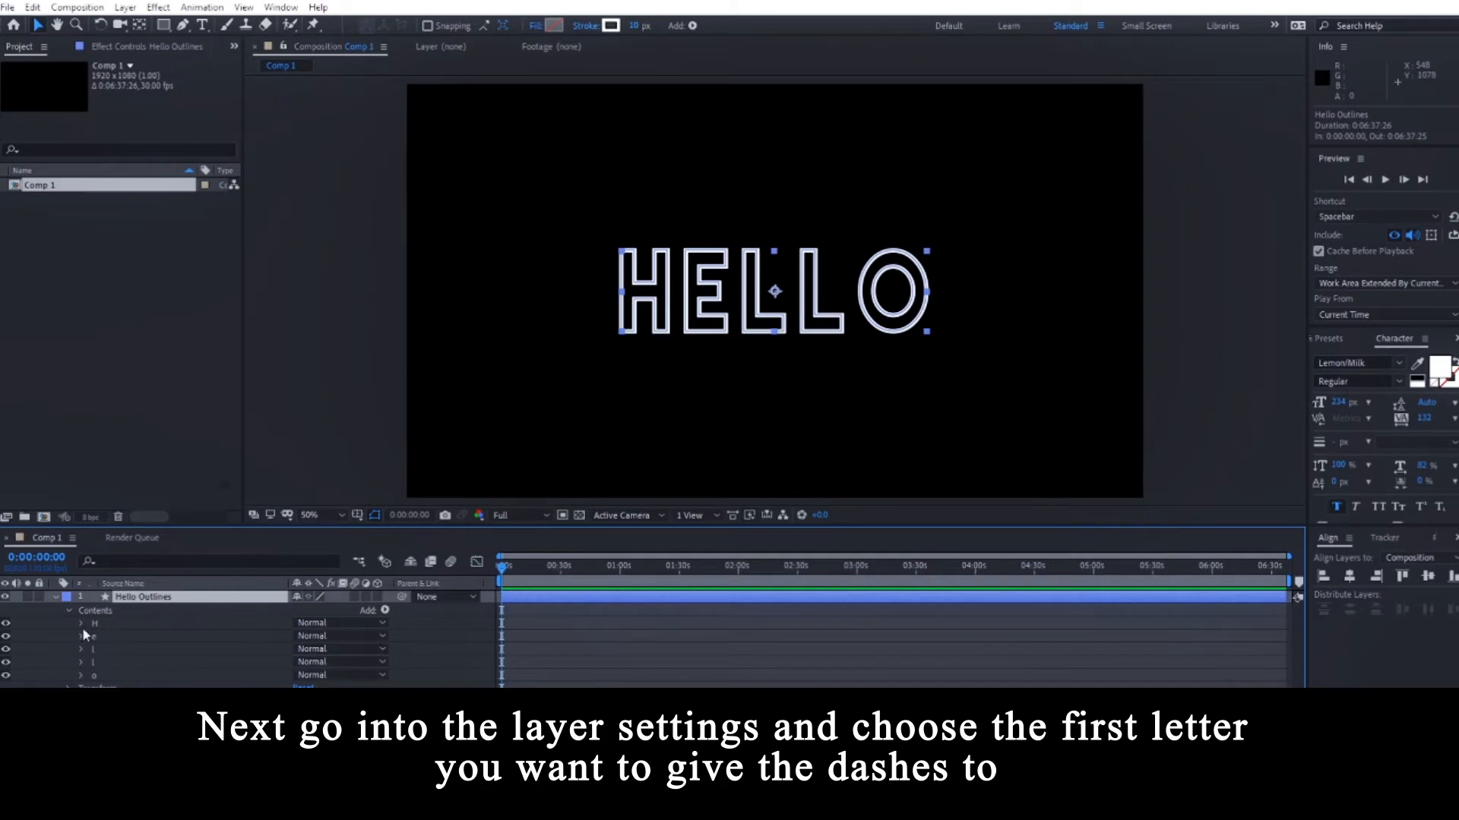
{"action": "left_click", "coordinate": [80, 649]}
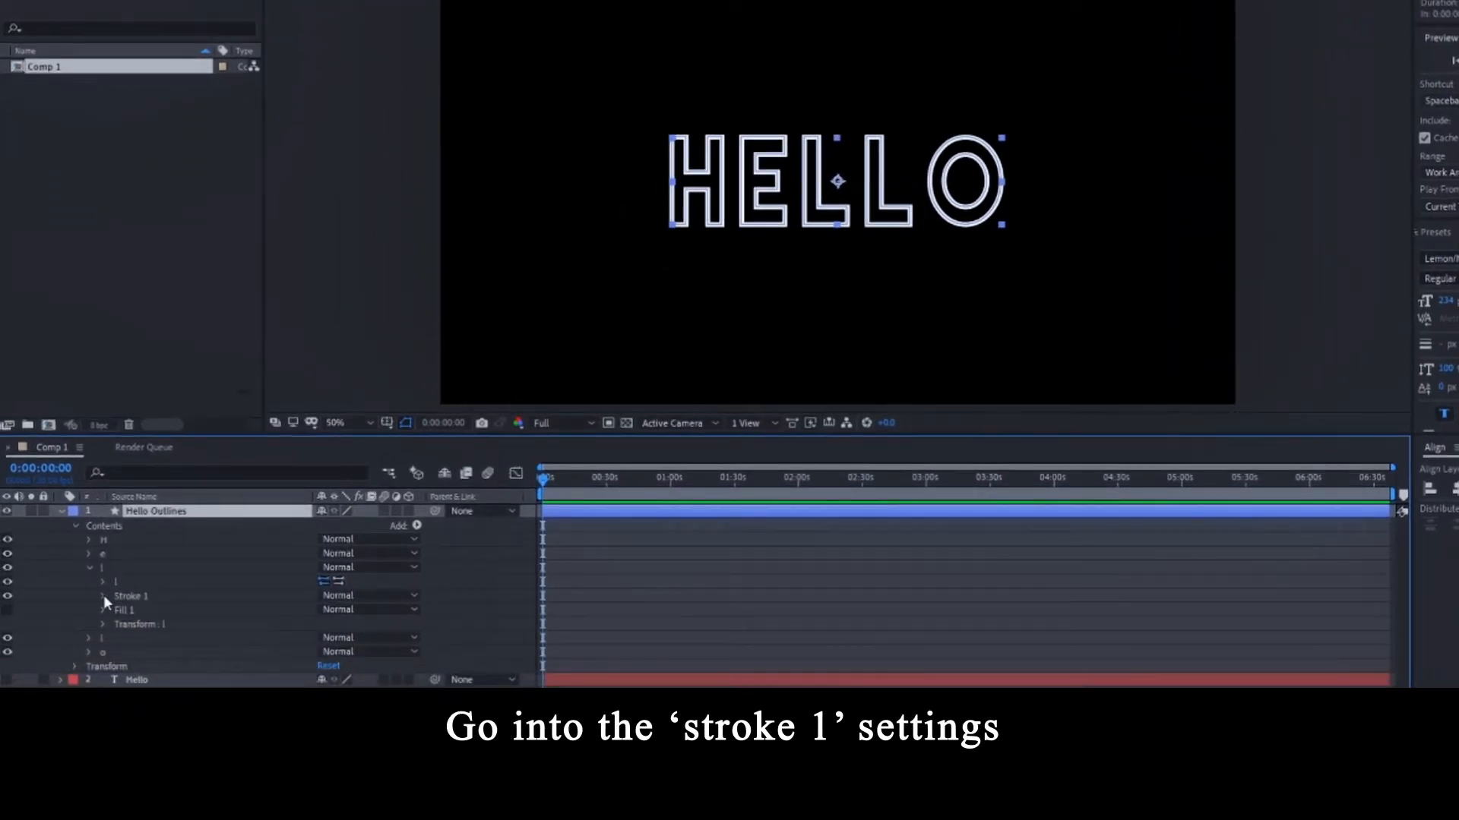
{"action": "left_click", "coordinate": [104, 595]}
{"action": "scroll", "coordinate": [172, 601], "scroll_direction": "down", "scroll_amount": 3}
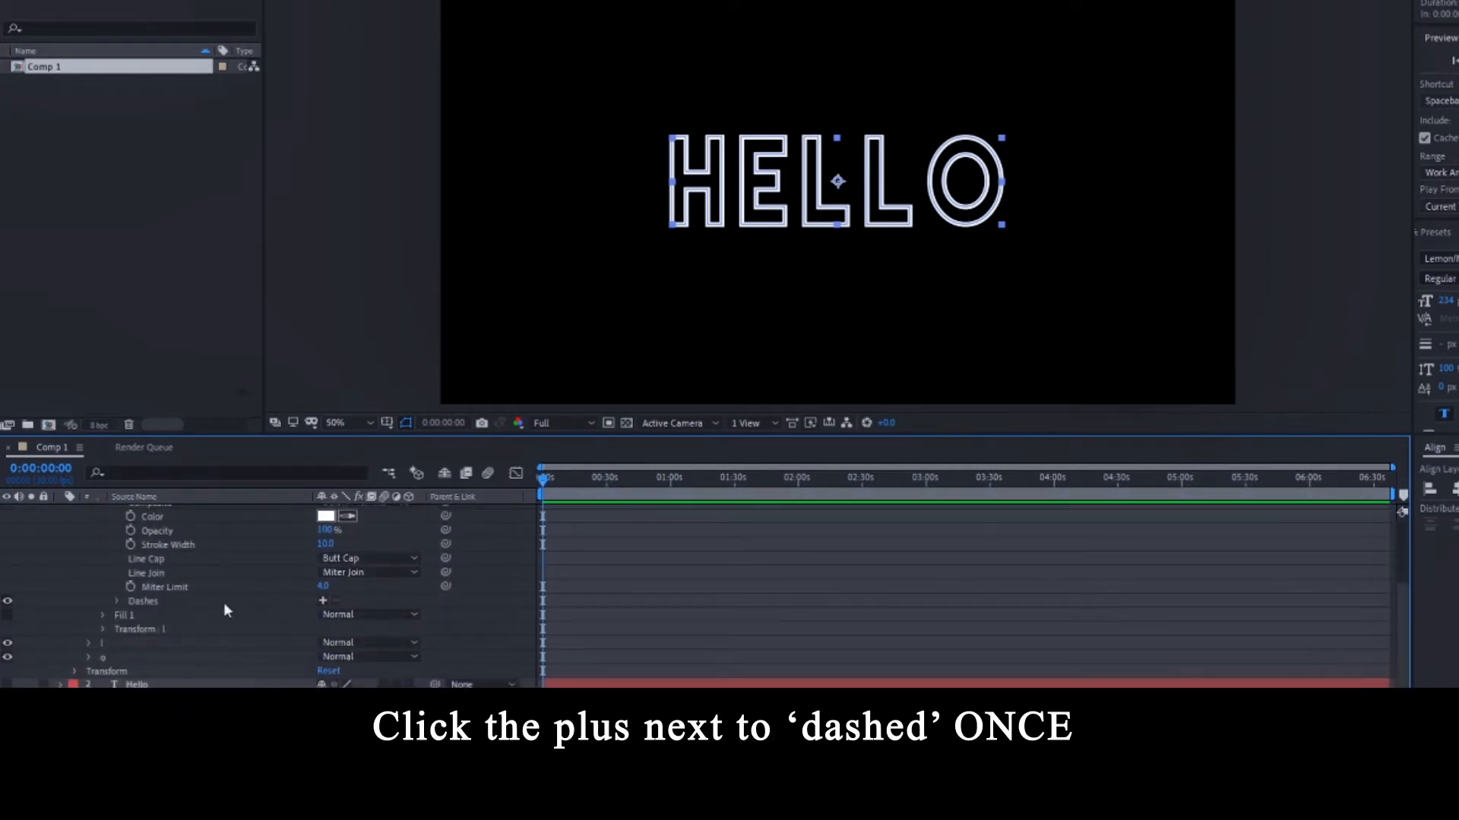
Add dashes to the first L and keyframe its Offset from -48 at 0:00 to a key at 0:26.
{"action": "left_click", "coordinate": [322, 601]}
{"action": "left_click", "coordinate": [650, 609]}
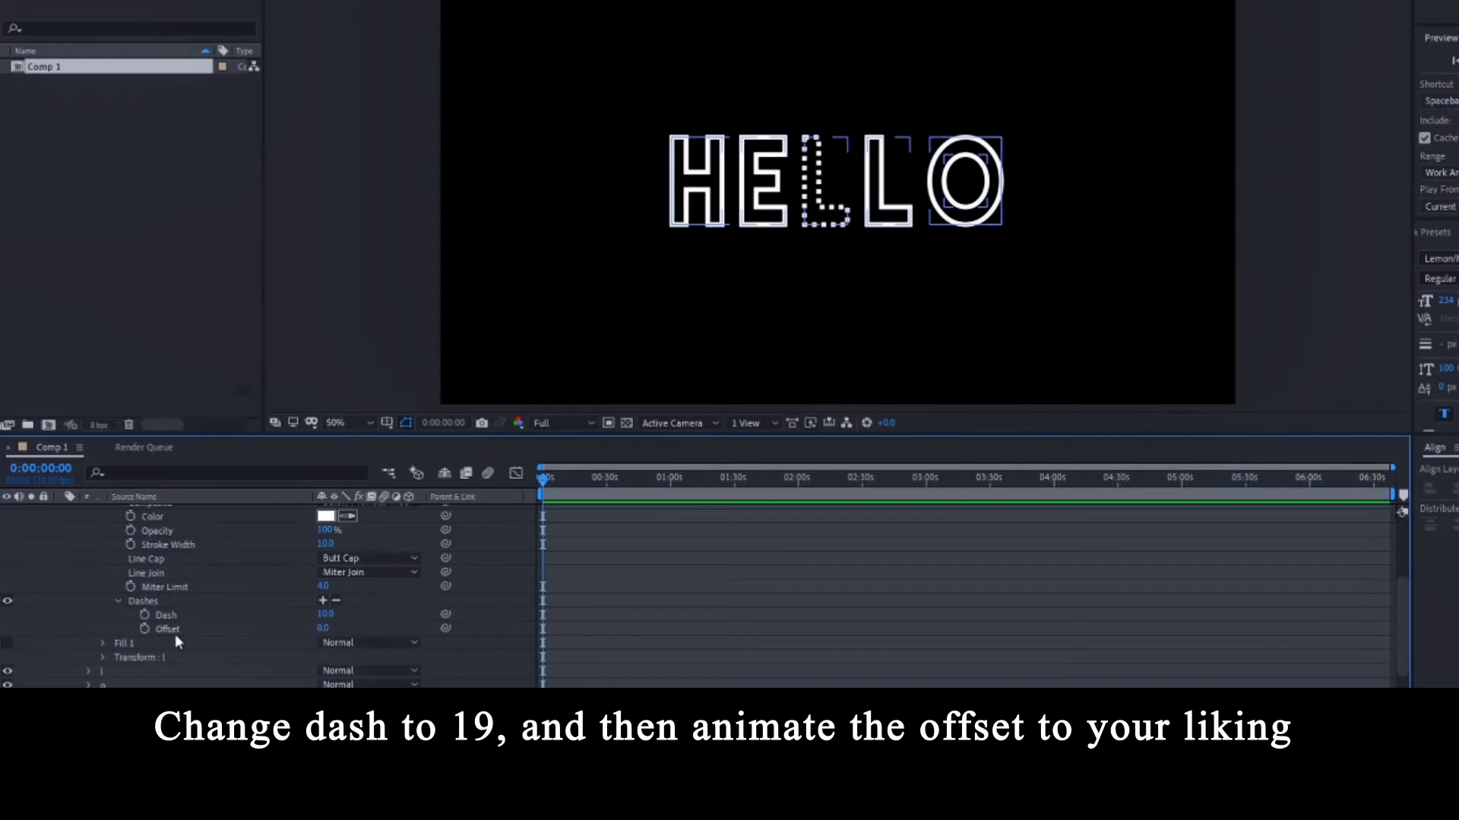
{"action": "left_click", "coordinate": [145, 629]}
{"action": "left_click_drag", "start_coordinate": [570, 482], "coordinate": [598, 482]}
{"action": "left_click", "coordinate": [19, 629]}
{"action": "left_click", "coordinate": [7, 629]}
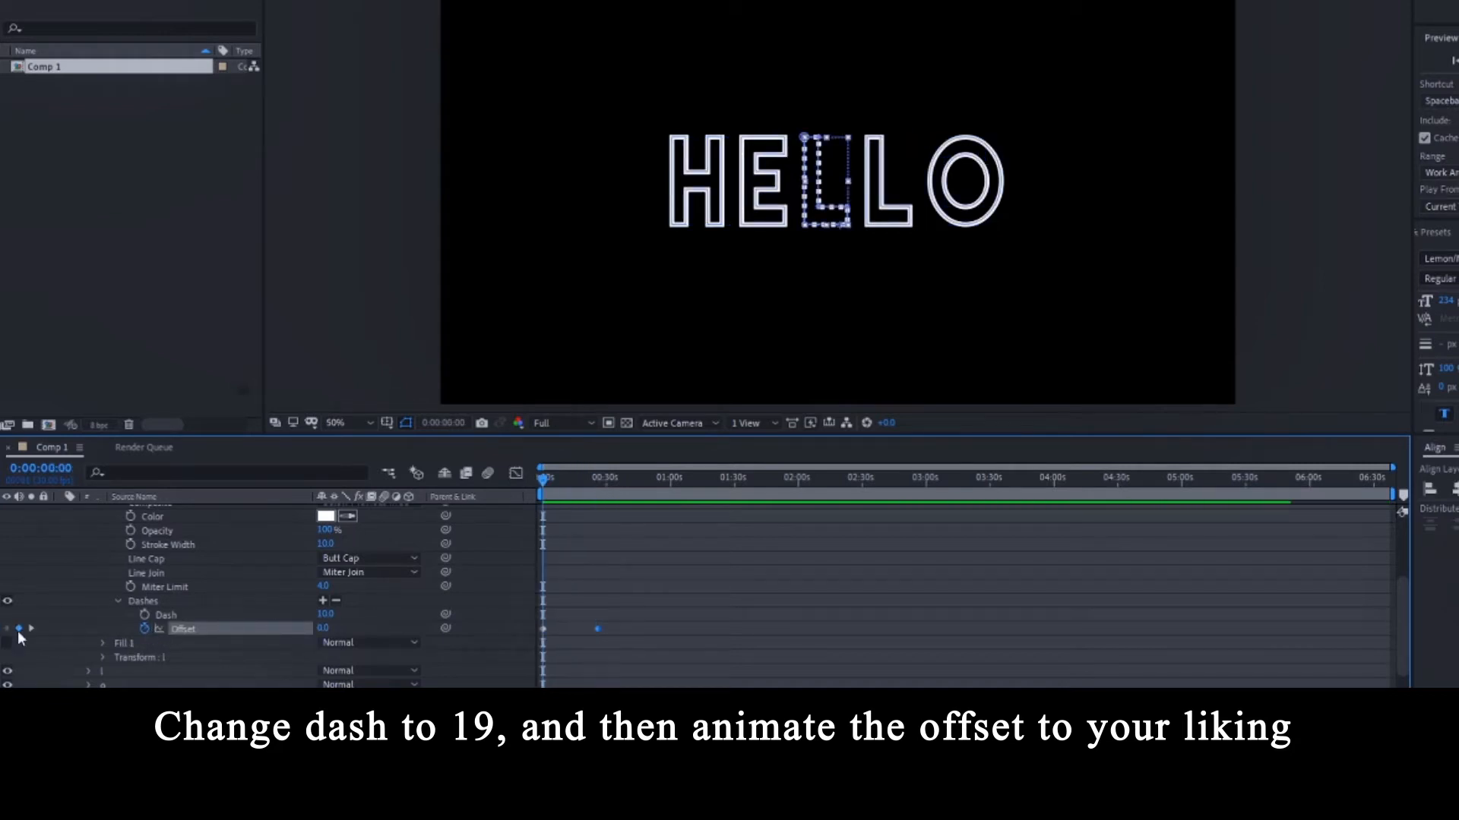
{"action": "left_click_drag", "start_coordinate": [322, 630], "coordinate": [281, 631]}
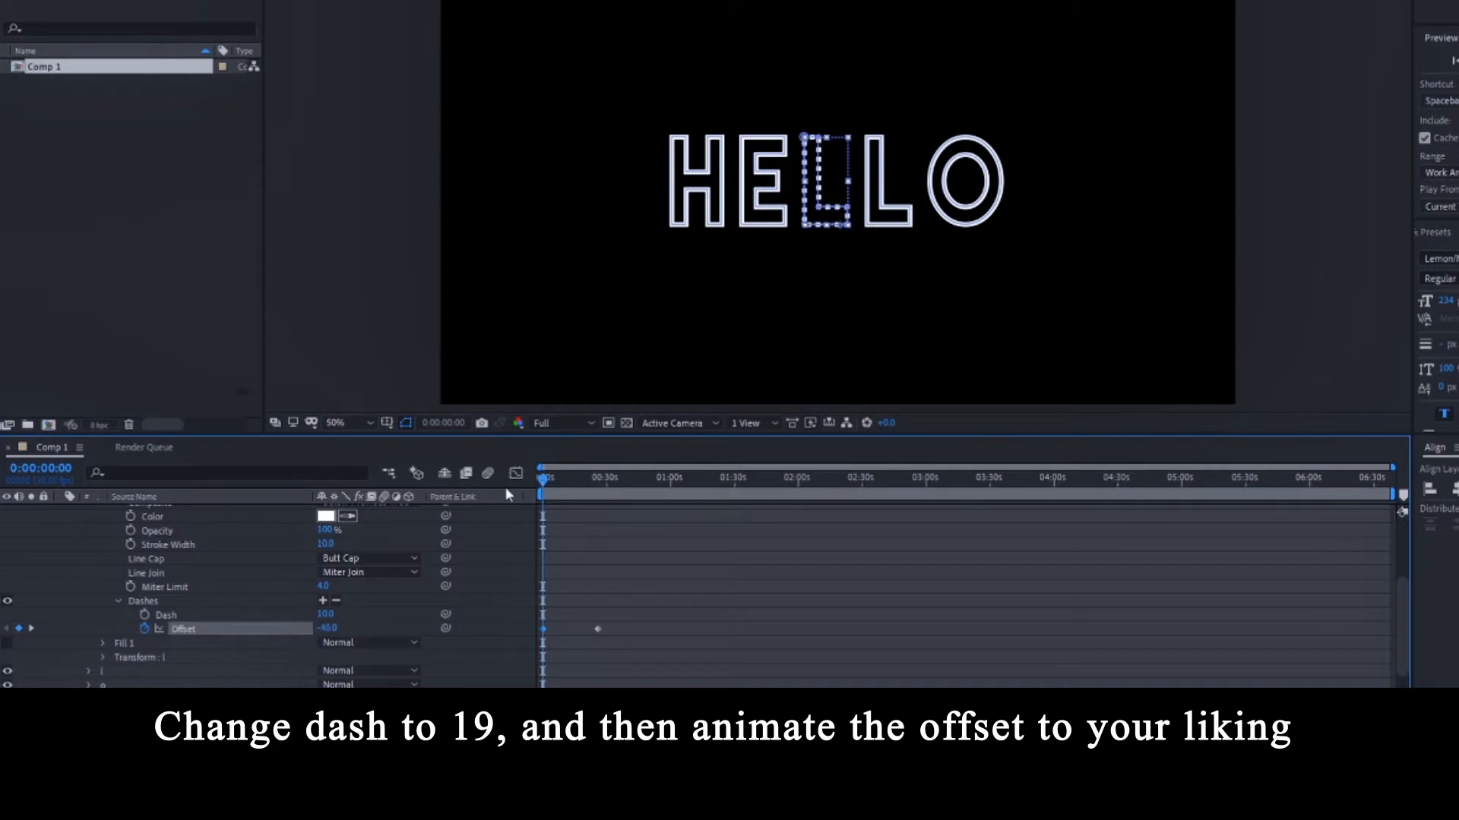
{"action": "left_click", "coordinate": [780, 674]}
{"action": "key", "text": "space"}
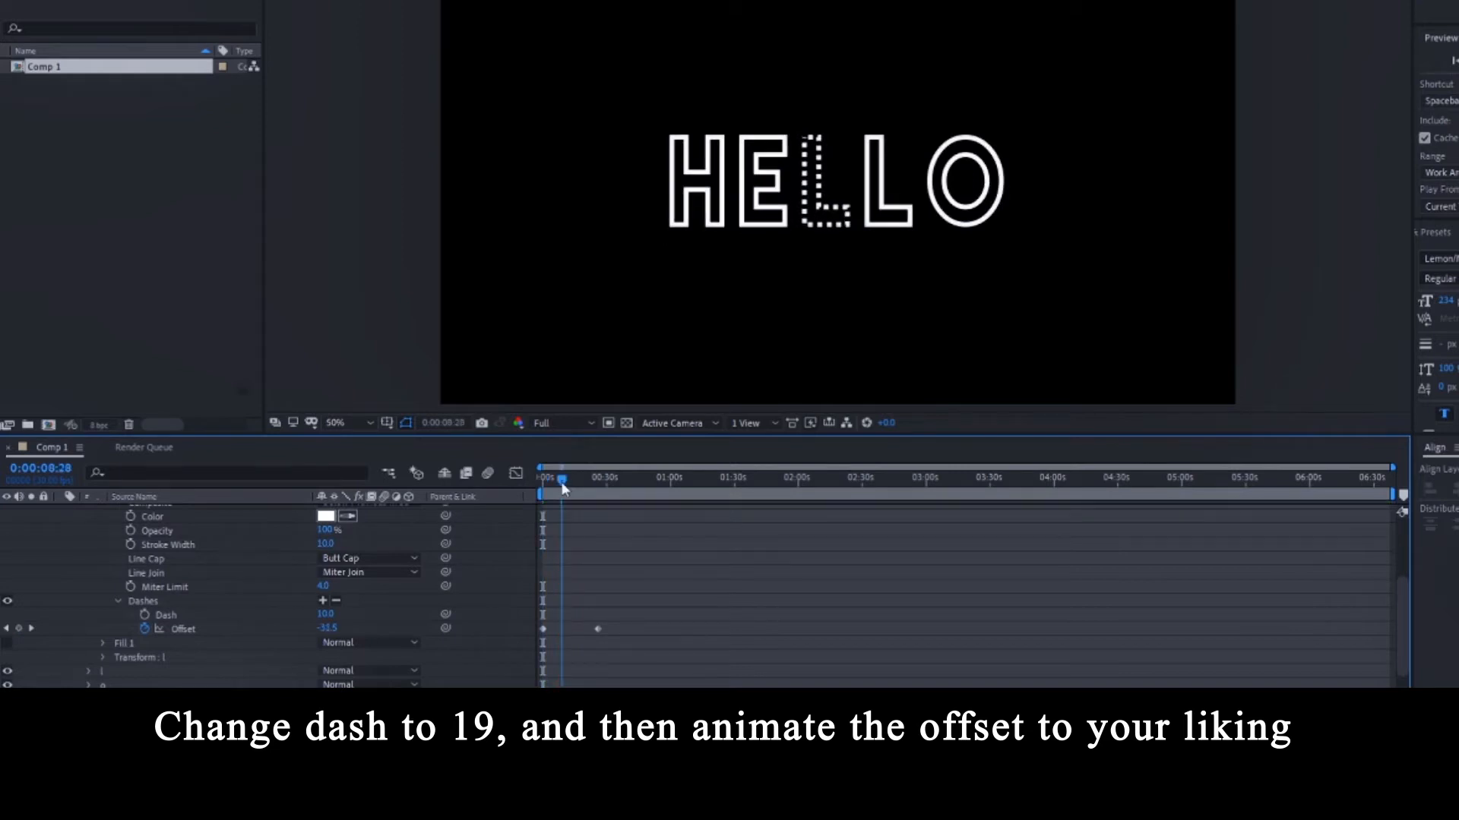
{"action": "key", "text": "space"}
Set the first L's dash length to 19.
{"action": "left_click", "coordinate": [164, 586]}
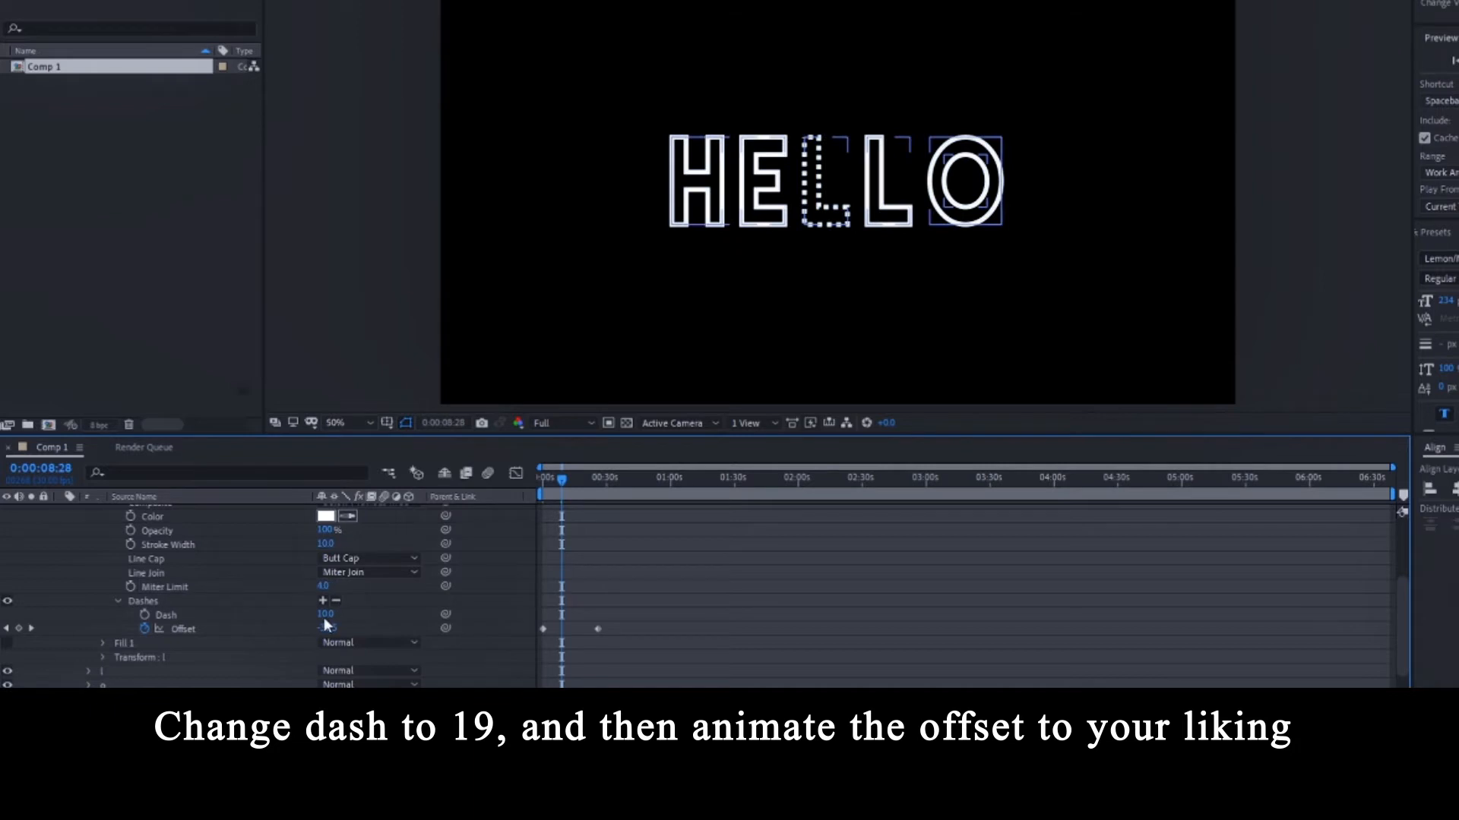
{"action": "left_click_drag", "start_coordinate": [324, 614], "coordinate": [354, 614]}
{"action": "left_click", "coordinate": [685, 570]}
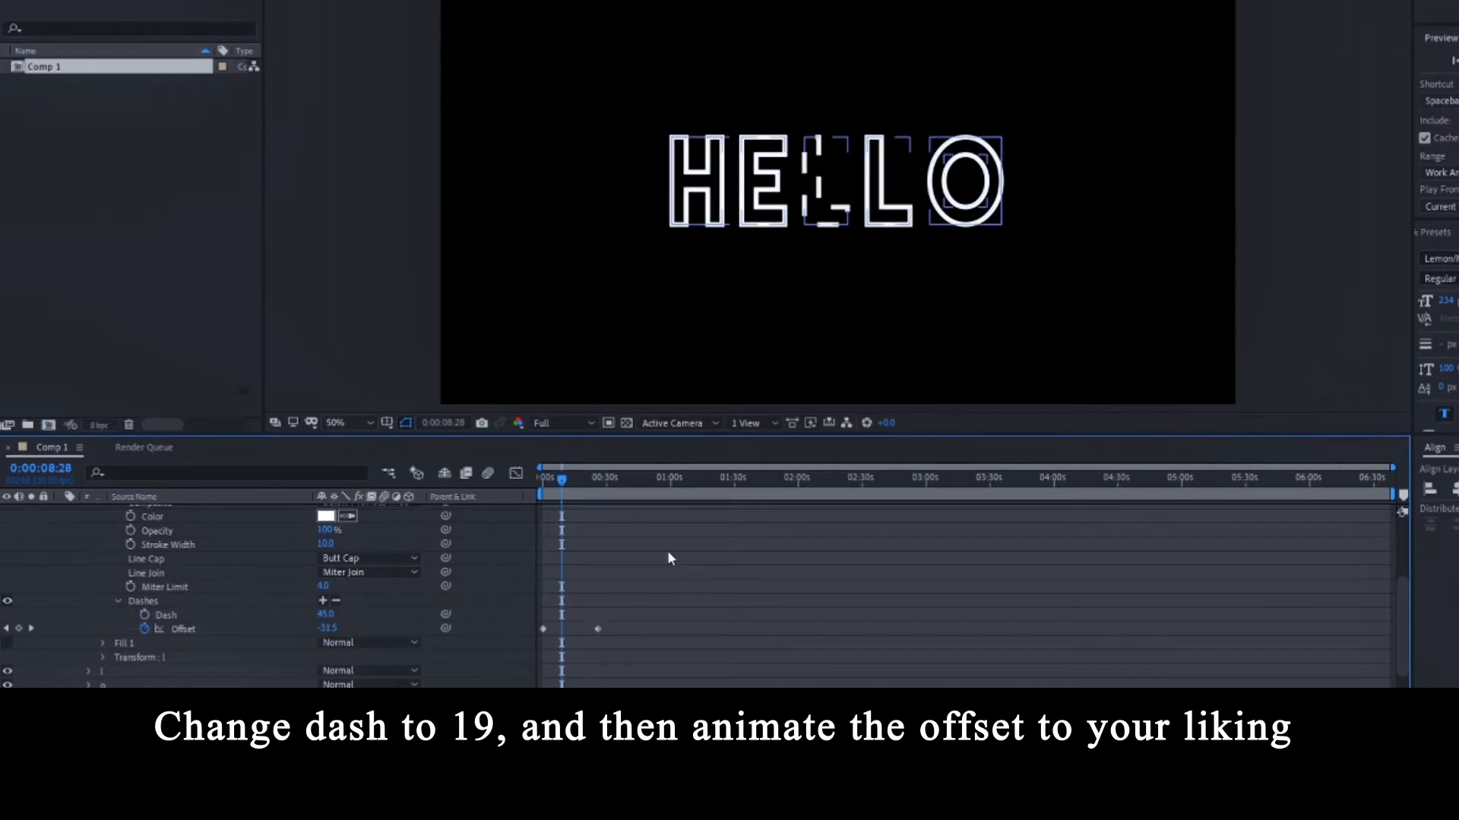
{"action": "left_click_drag", "start_coordinate": [325, 616], "coordinate": [303, 616]}
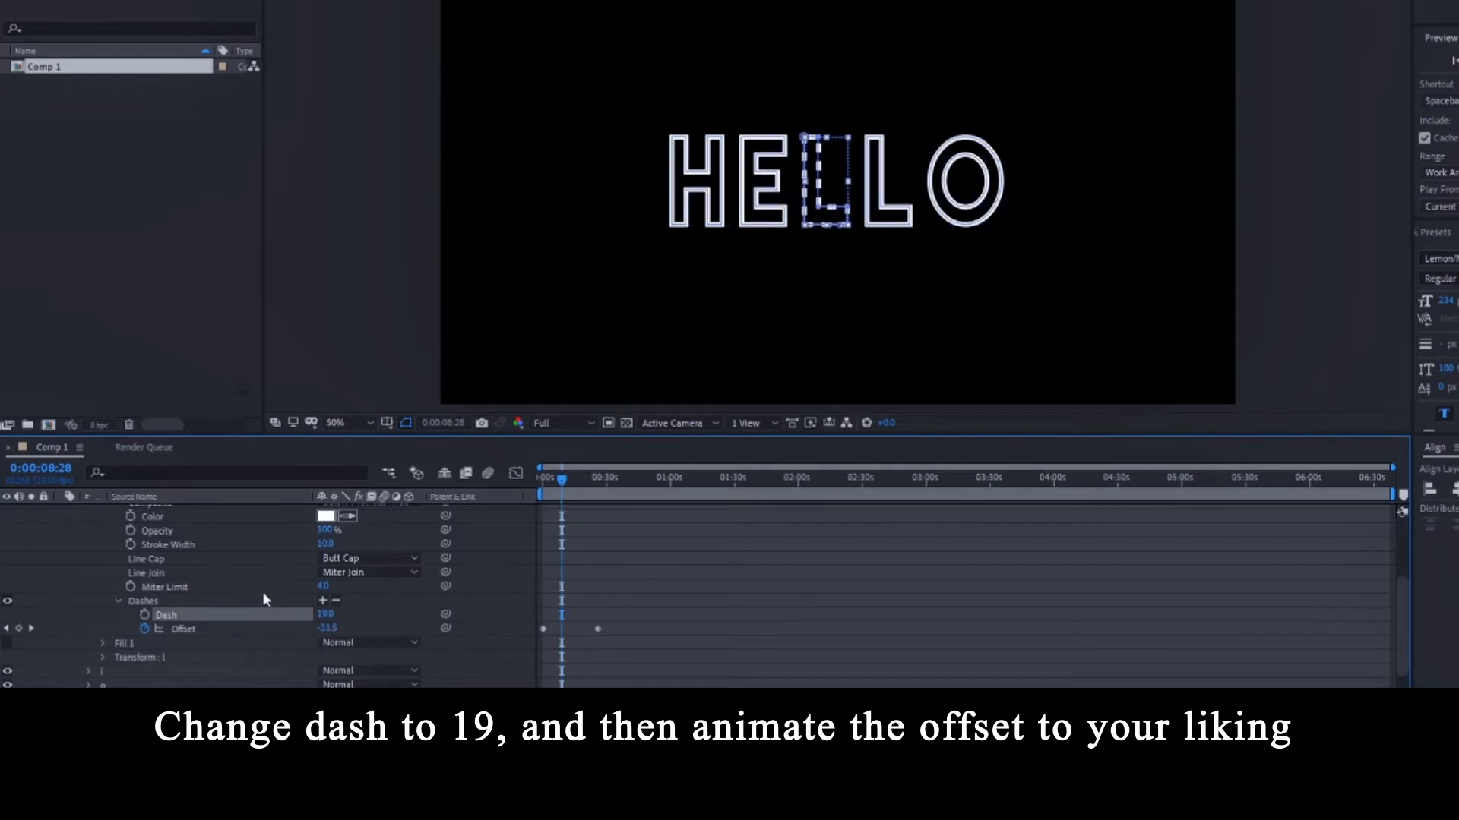
{"action": "scroll", "coordinate": [258, 585], "scroll_direction": "up", "scroll_amount": 4}
{"action": "scroll", "coordinate": [144, 582], "scroll_direction": "down", "scroll_amount": 3}
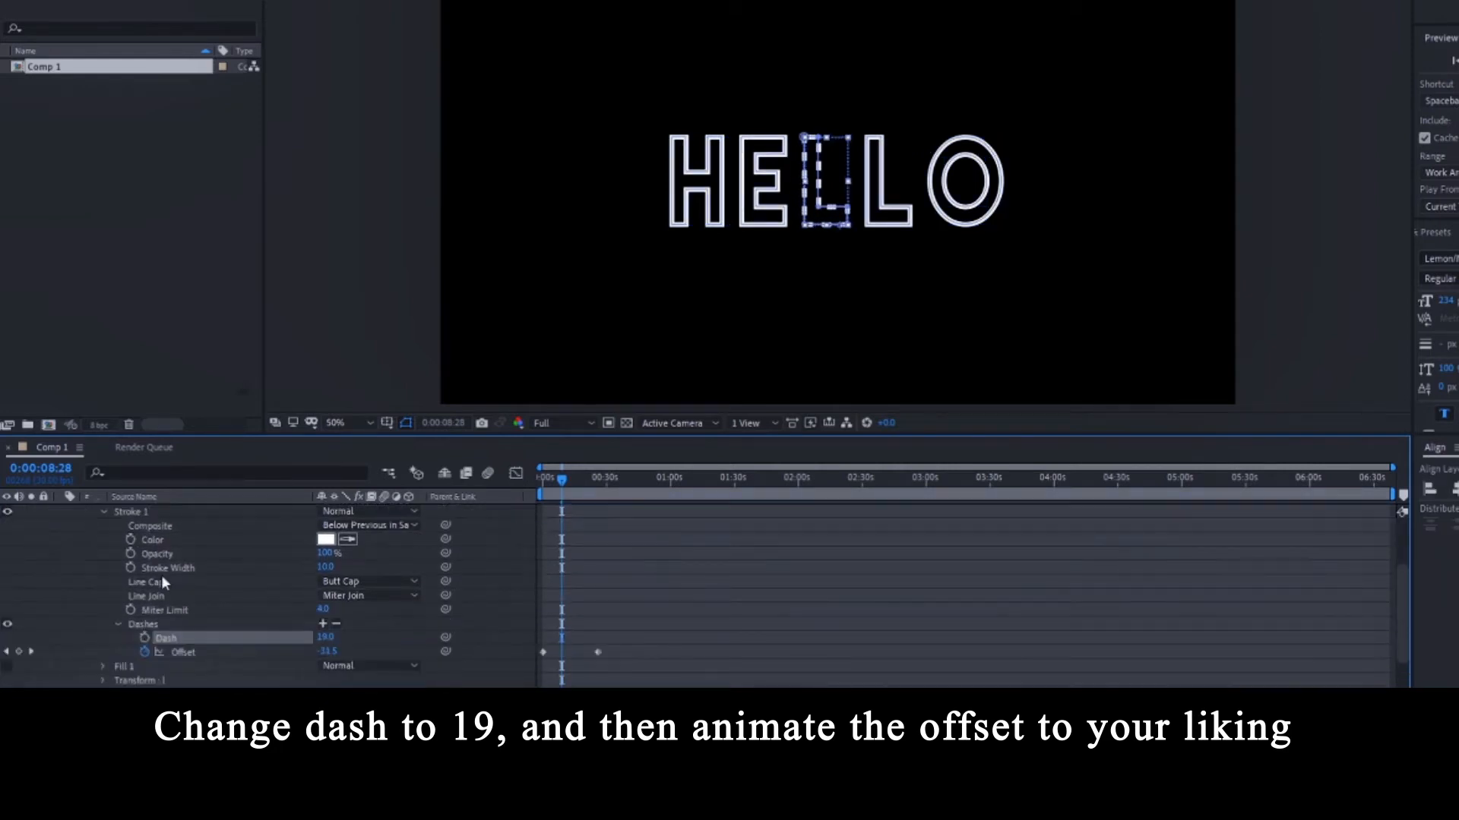
Reduce the first L's stroke width to 4 and scrub the timeline to check the dashes.
{"action": "mouse_move", "coordinate": [317, 566]}
{"action": "left_mouse_down"}
{"action": "mouse_move", "coordinate": [334, 567]}
{"action": "mouse_move", "coordinate": [313, 566]}
{"action": "left_mouse_up"}
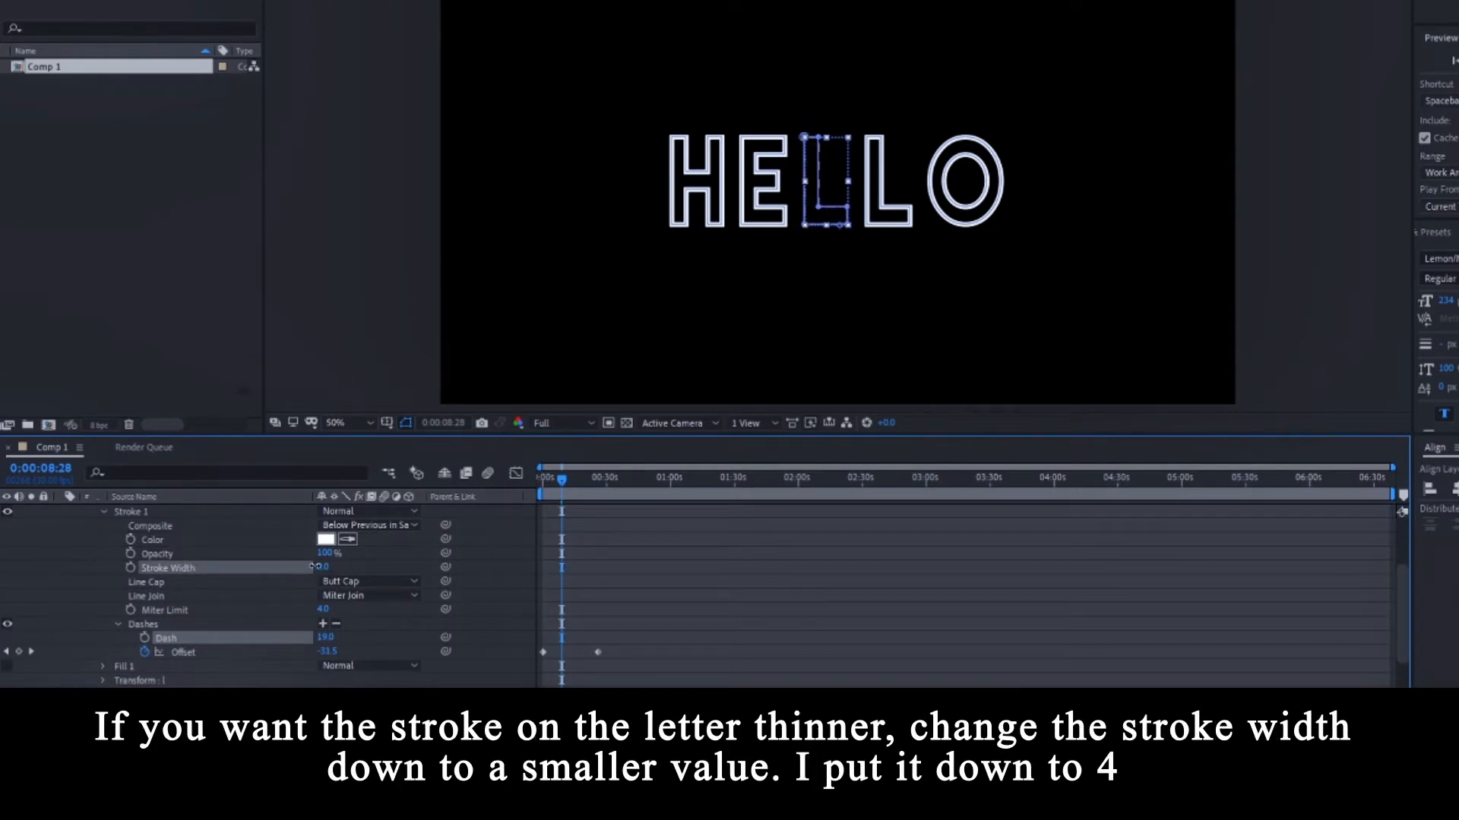
{"action": "left_click", "coordinate": [697, 555]}
{"action": "mouse_move", "coordinate": [561, 483]}
{"action": "left_mouse_down"}
{"action": "mouse_move", "coordinate": [573, 485]}
{"action": "mouse_move", "coordinate": [541, 490]}
{"action": "mouse_move", "coordinate": [592, 498]}
{"action": "mouse_move", "coordinate": [532, 490]}
{"action": "left_mouse_up"}
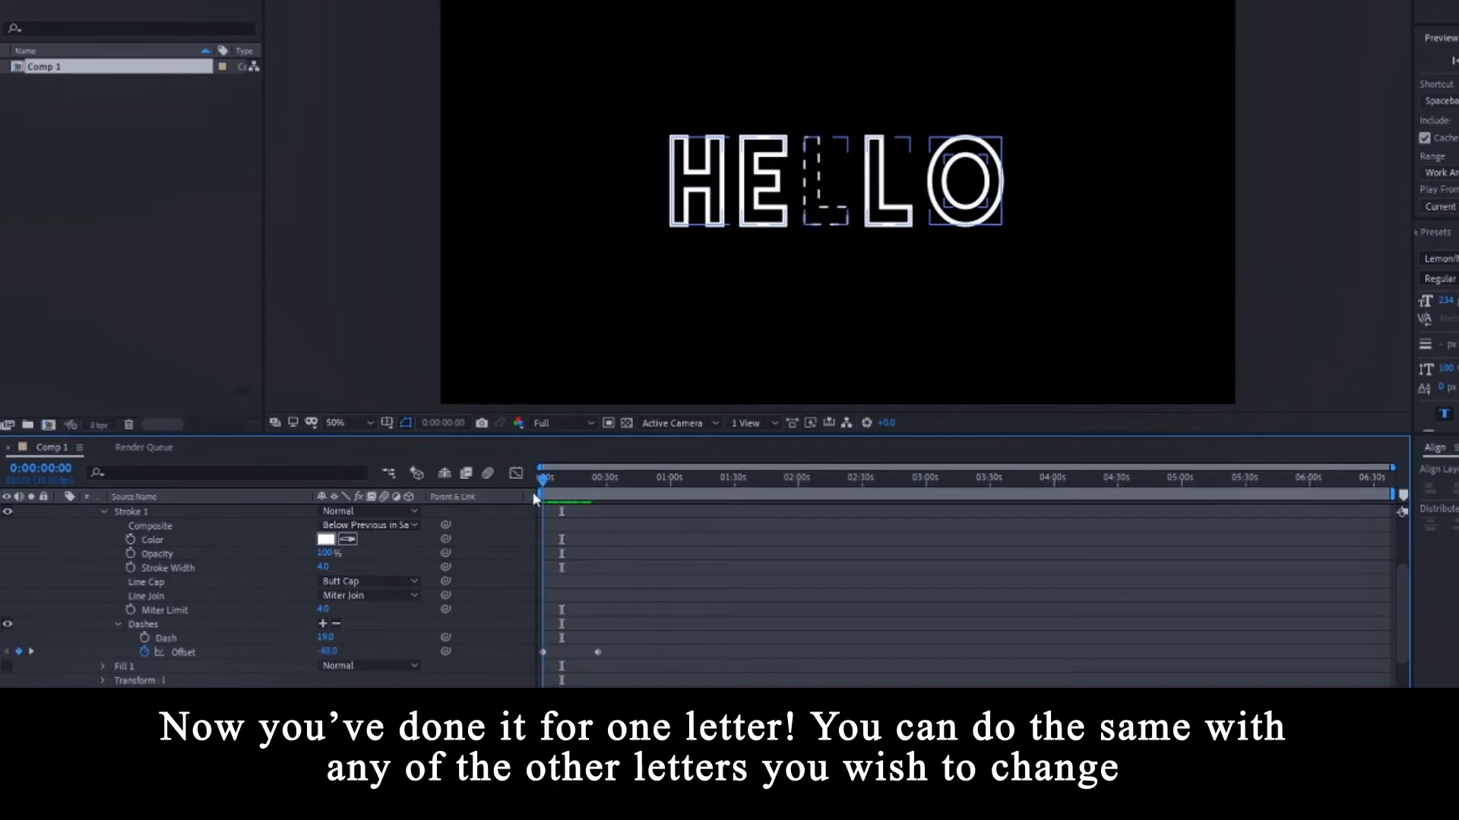
Collapse the l group, expand the H's Stroke 1 and add dashes to the H outline.
{"action": "scroll", "coordinate": [139, 654], "scroll_direction": "down", "scroll_amount": 2}
{"action": "scroll", "coordinate": [93, 600], "scroll_direction": "up", "scroll_amount": 6}
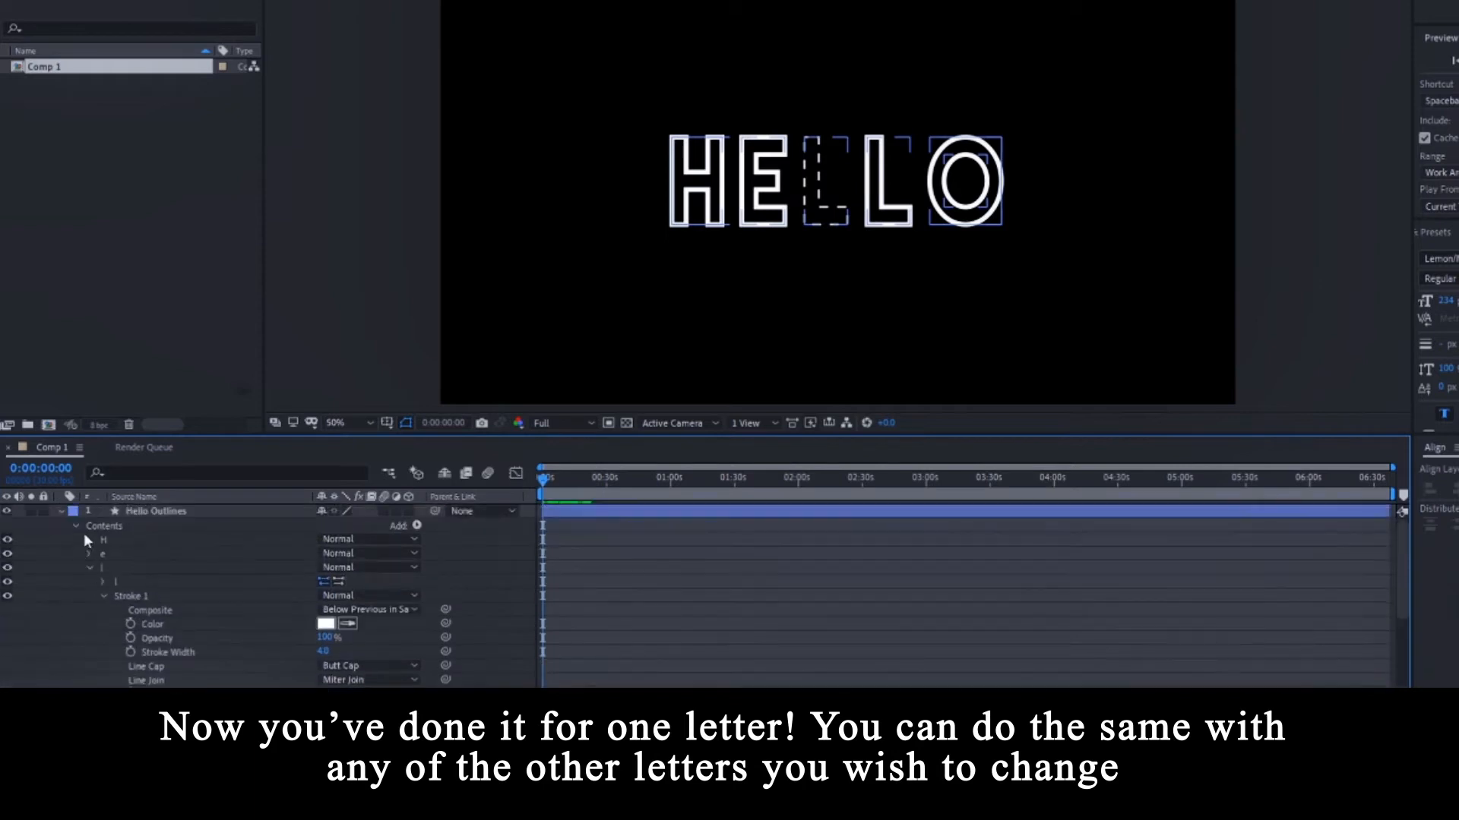
{"action": "left_click", "coordinate": [90, 567]}
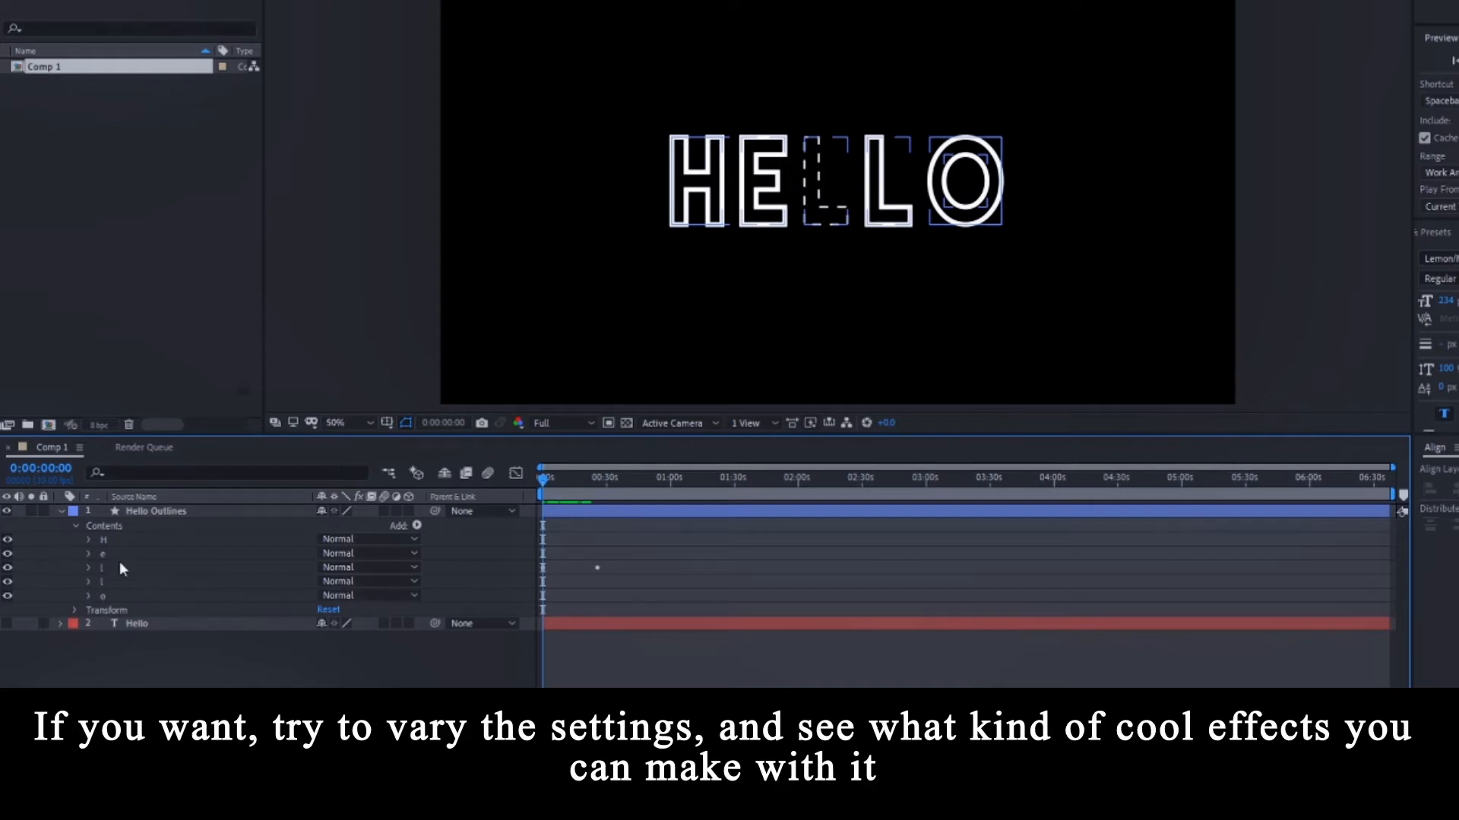
{"action": "left_click", "coordinate": [88, 540]}
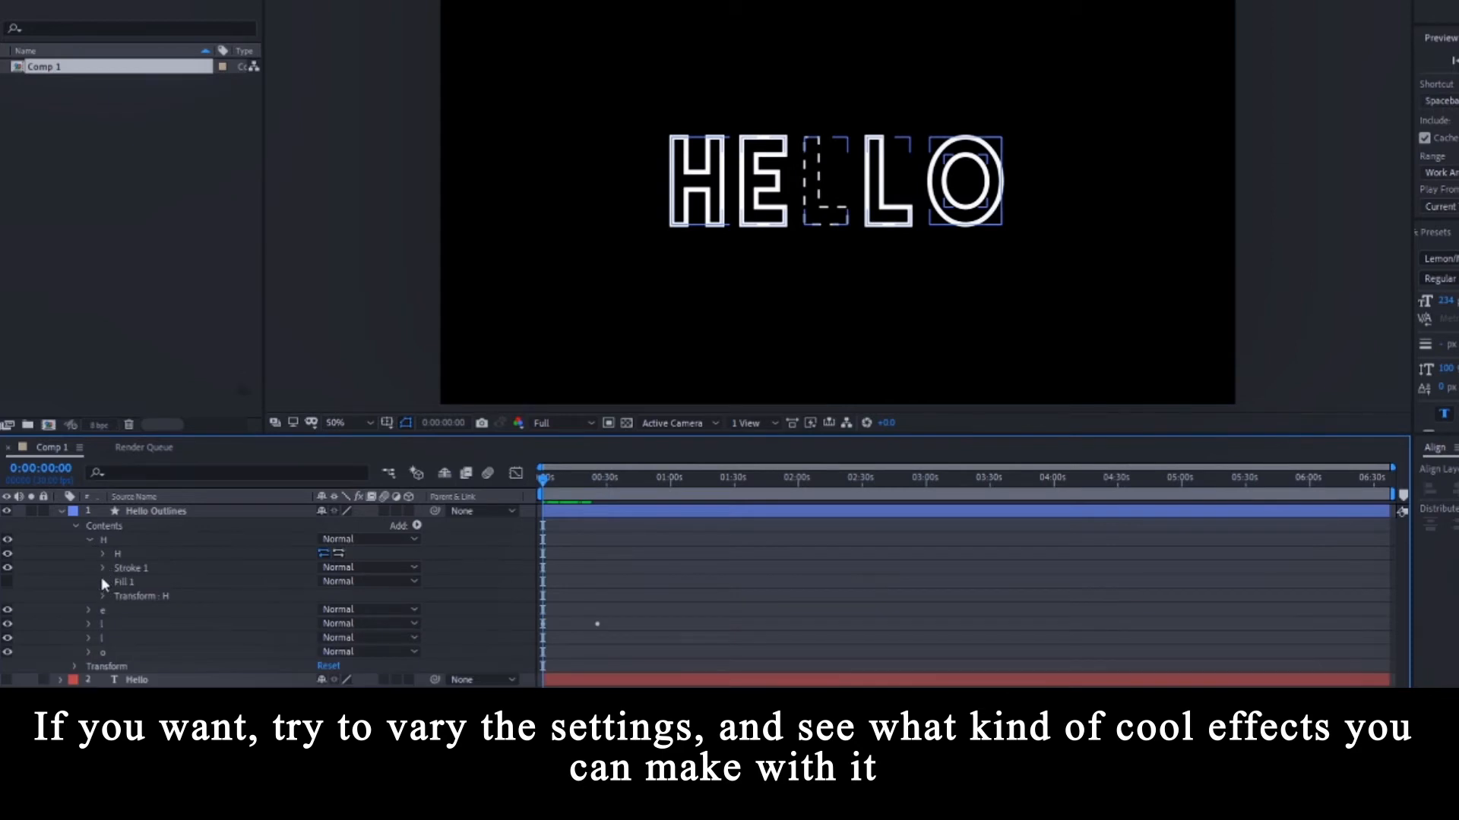
{"action": "left_click", "coordinate": [102, 568]}
{"action": "scroll", "coordinate": [264, 636], "scroll_direction": "down", "scroll_amount": 1}
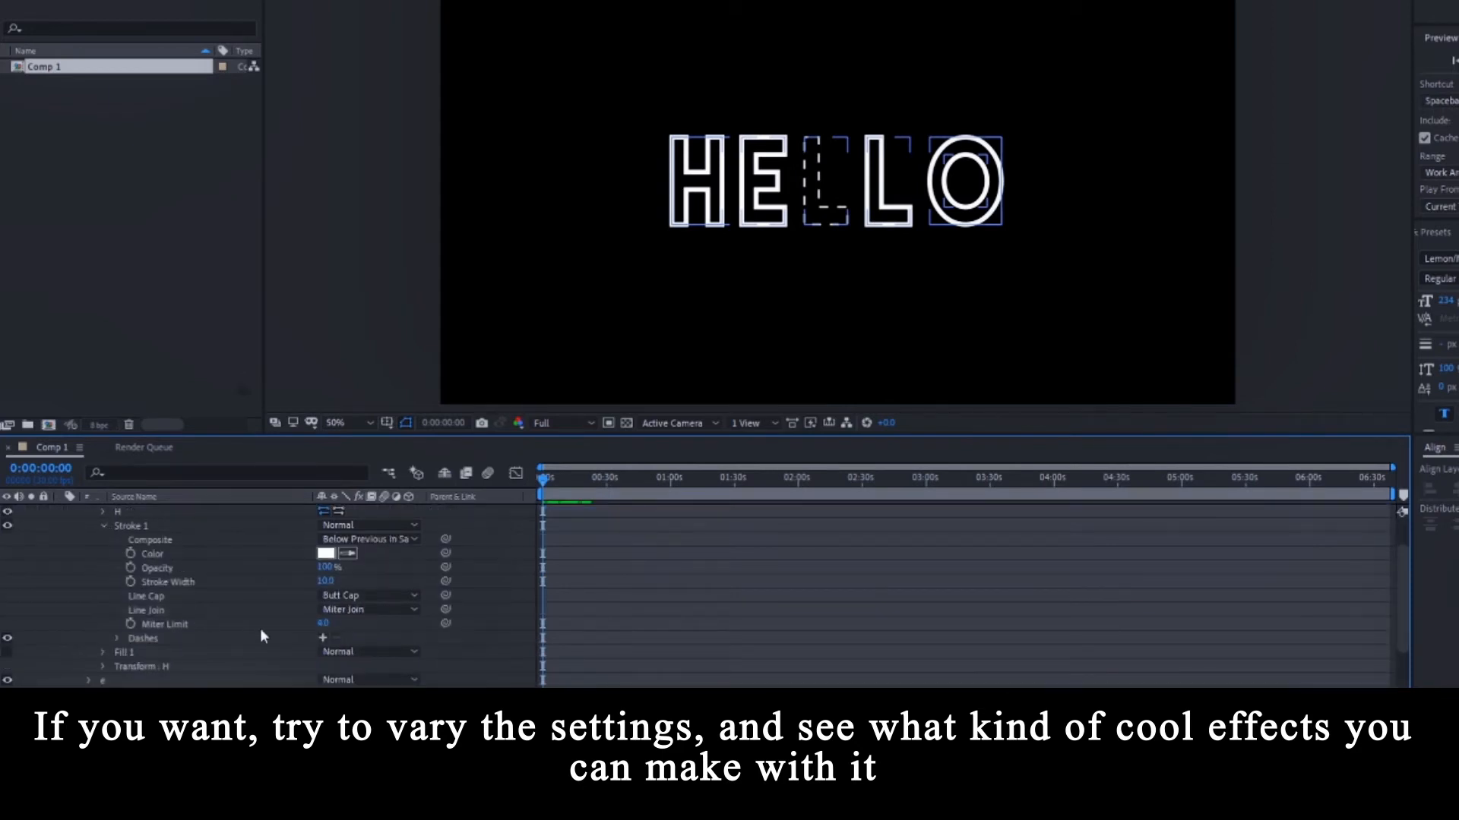
{"action": "left_click", "coordinate": [322, 637]}
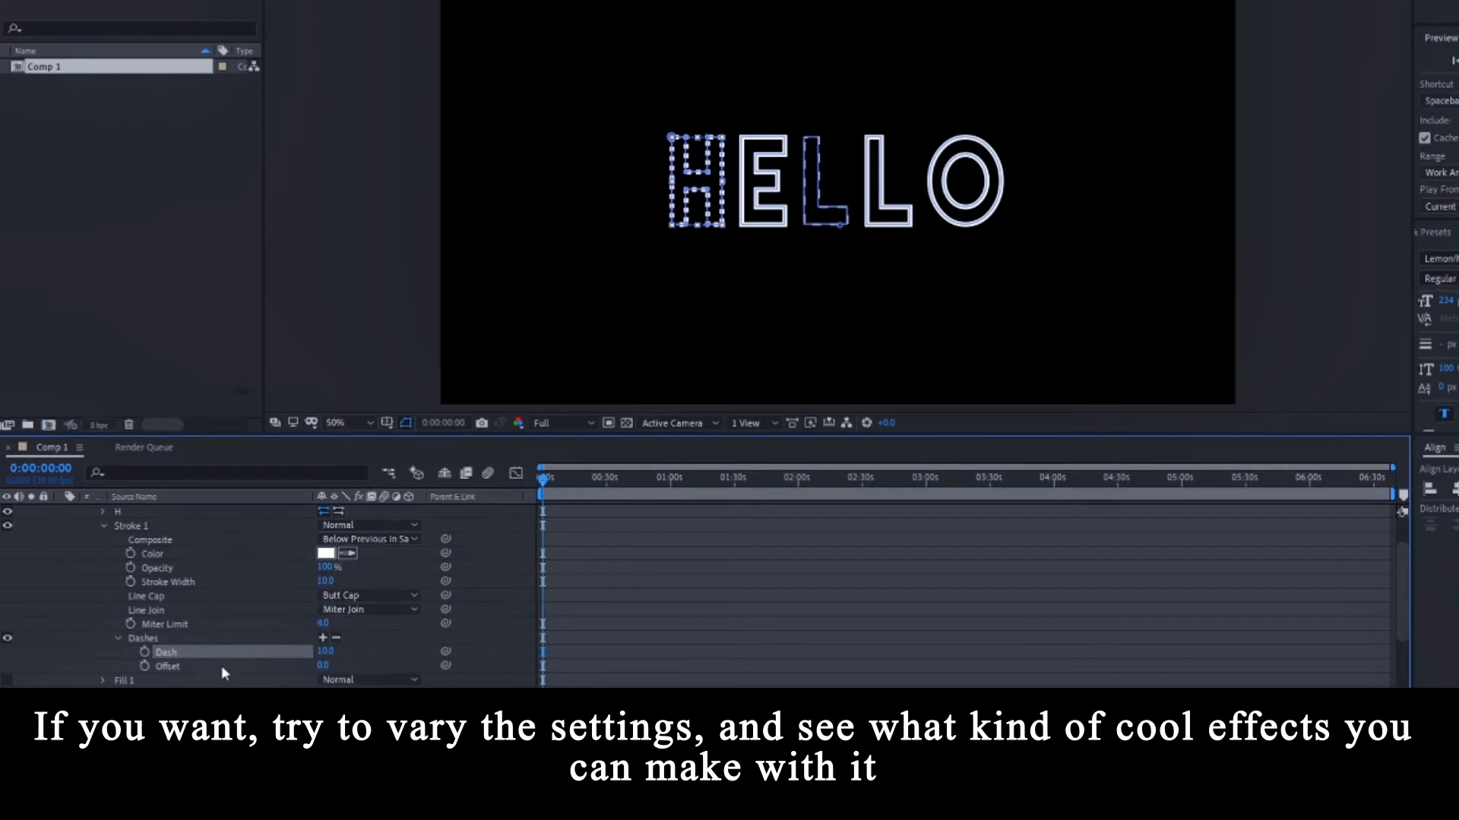
{"action": "scroll", "coordinate": [236, 669], "scroll_direction": "down", "scroll_amount": 3}
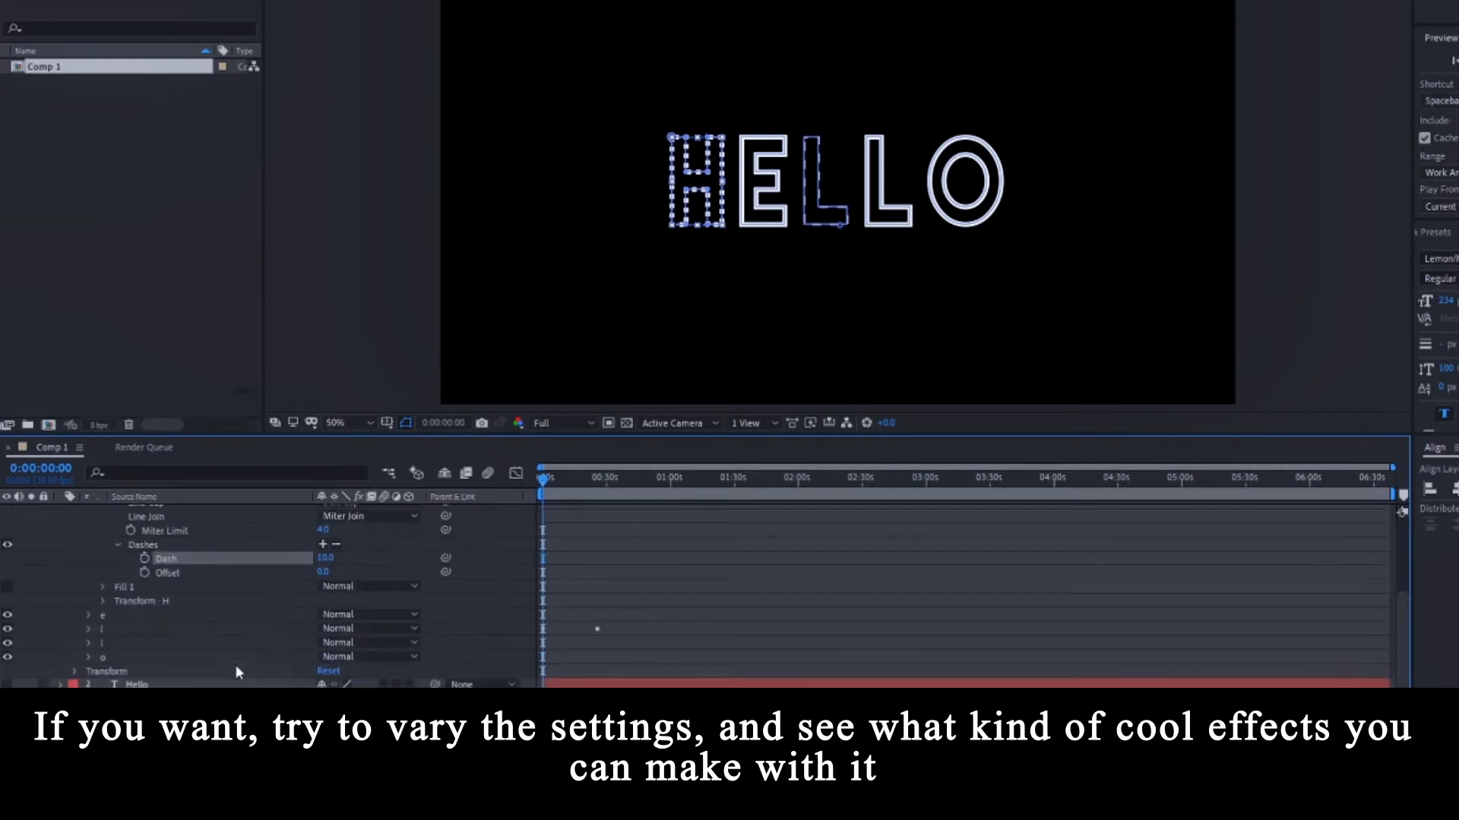
Set the H outline's dash length to 19.
{"action": "left_click", "coordinate": [87, 630]}
{"action": "scroll", "coordinate": [231, 636], "scroll_direction": "down", "scroll_amount": 4}
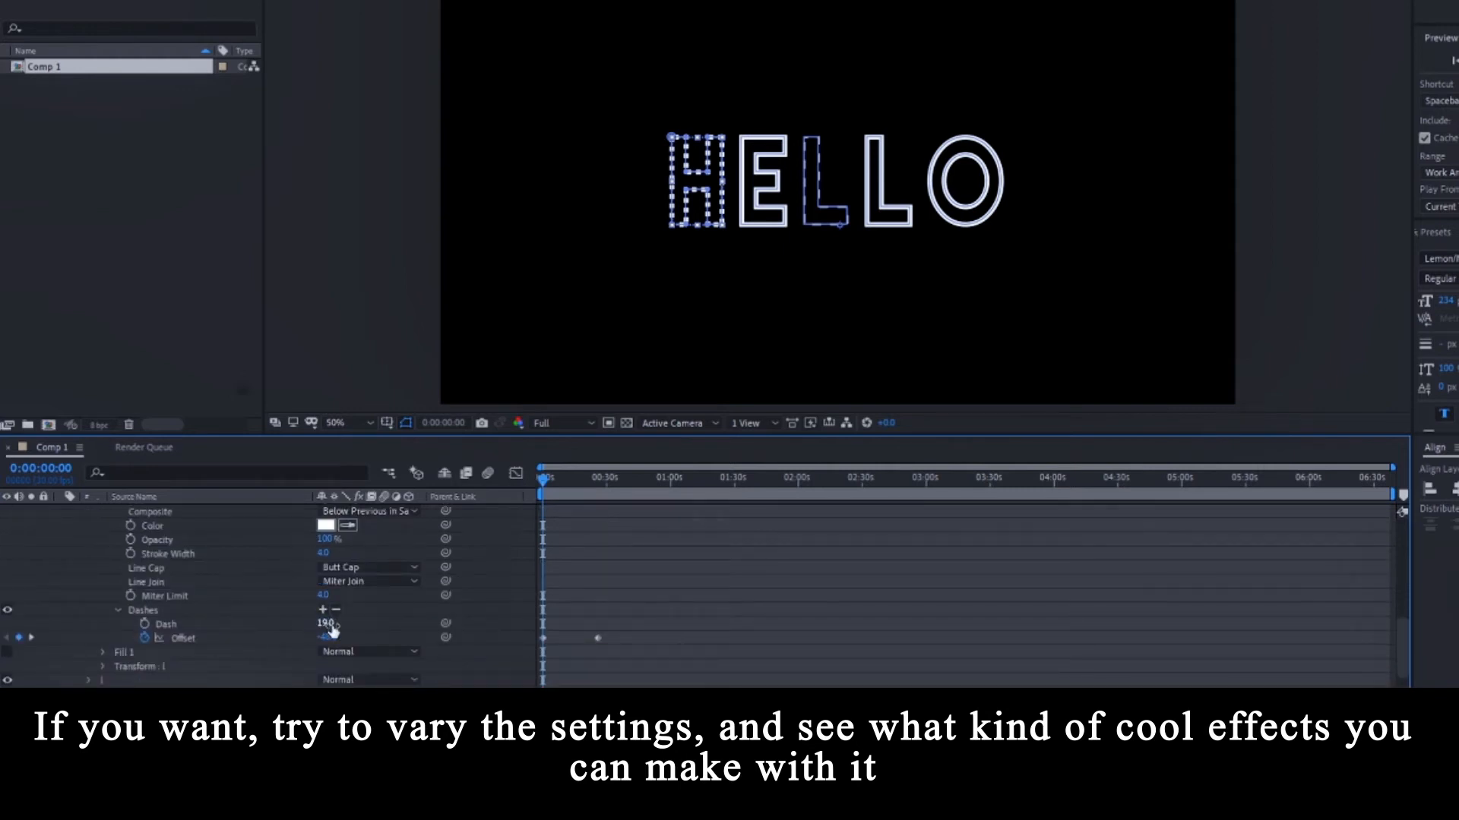
{"action": "left_click", "coordinate": [325, 623]}
{"action": "key", "text": "Return"}
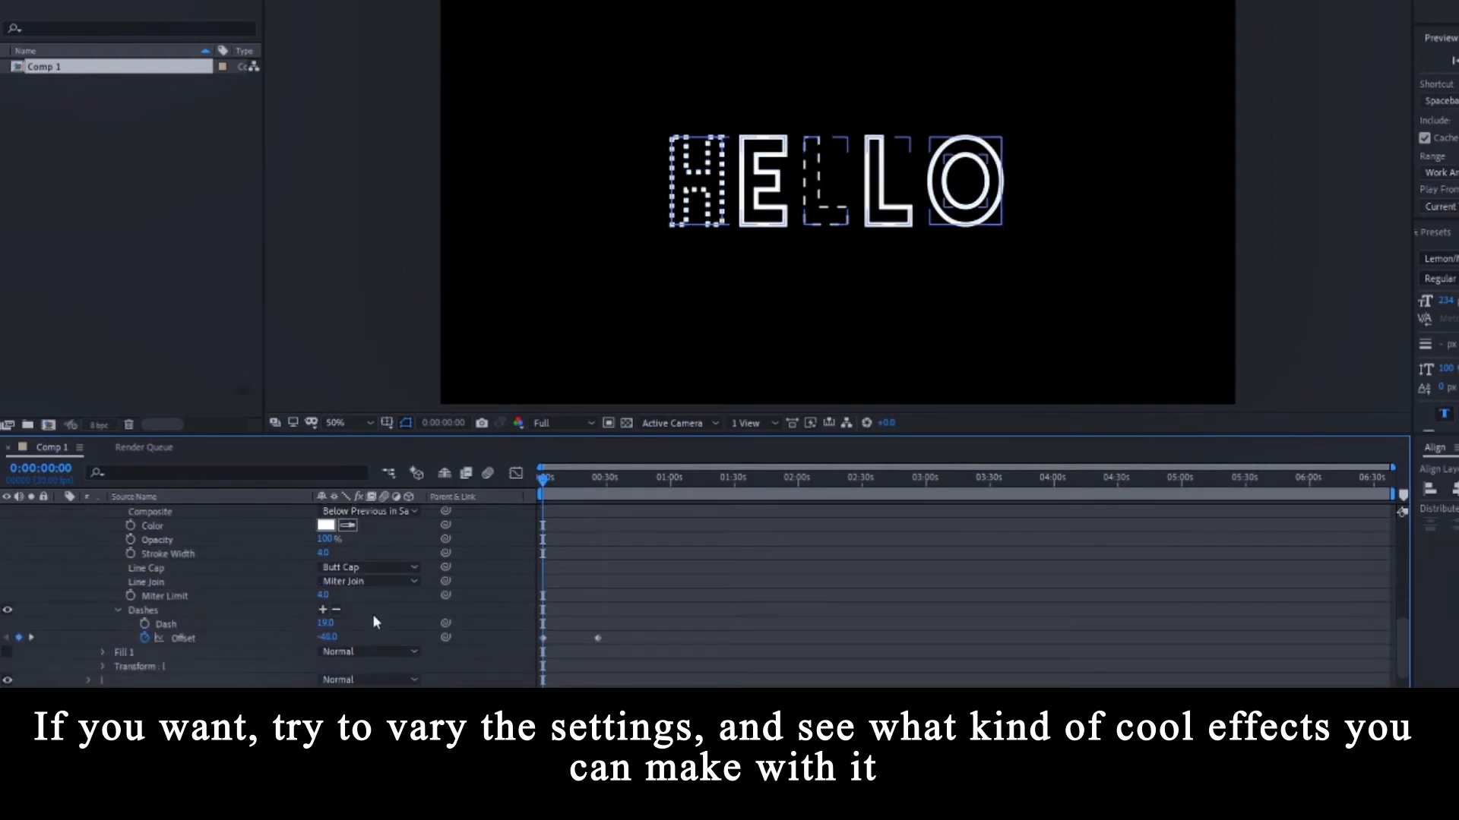
{"action": "scroll", "coordinate": [372, 614], "scroll_direction": "up", "scroll_amount": 2}
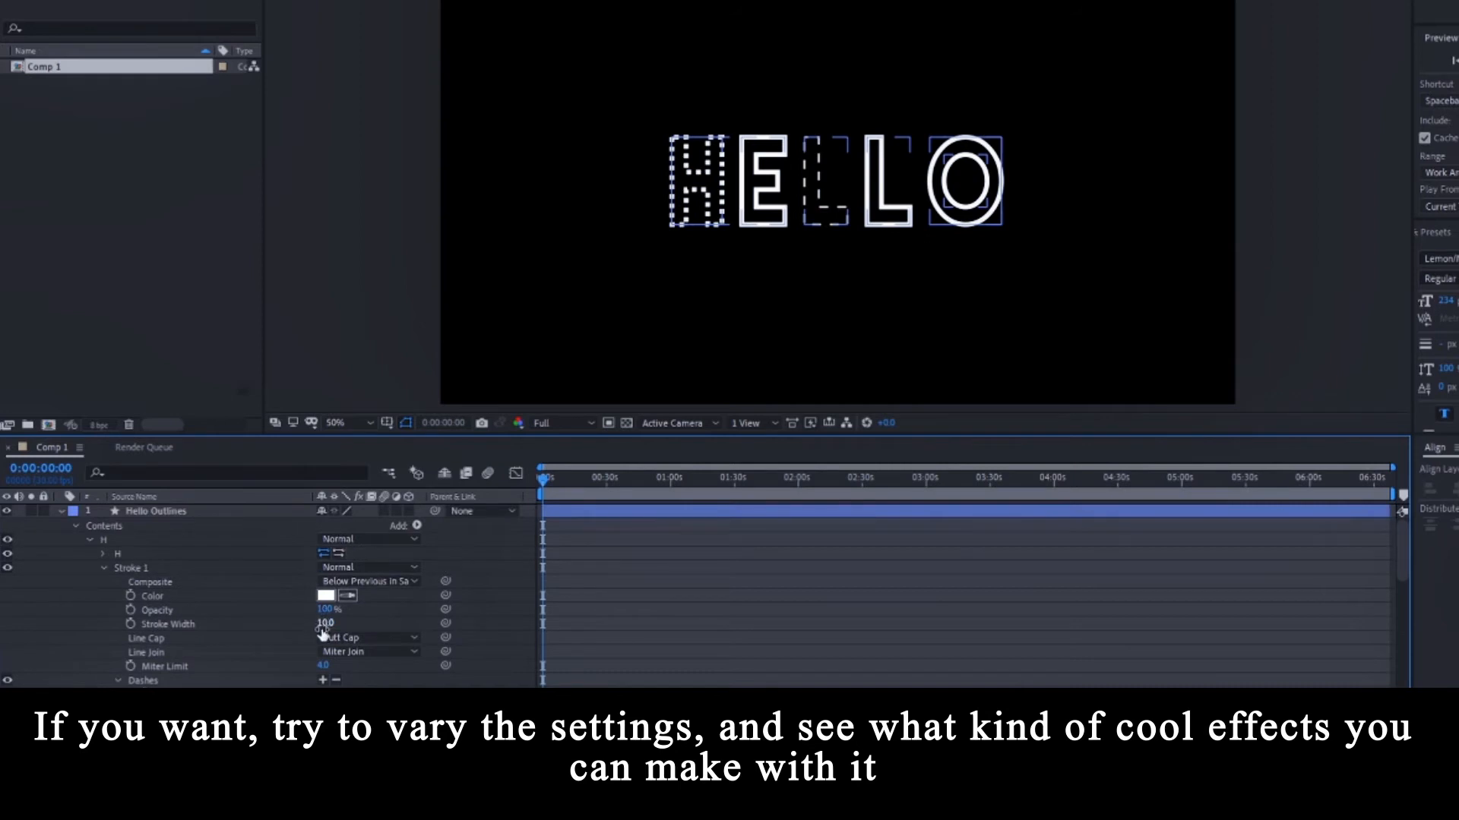
{"action": "scroll", "coordinate": [174, 623], "scroll_direction": "down", "scroll_amount": 1}
{"action": "left_click_drag", "start_coordinate": [326, 657], "coordinate": [381, 646]}
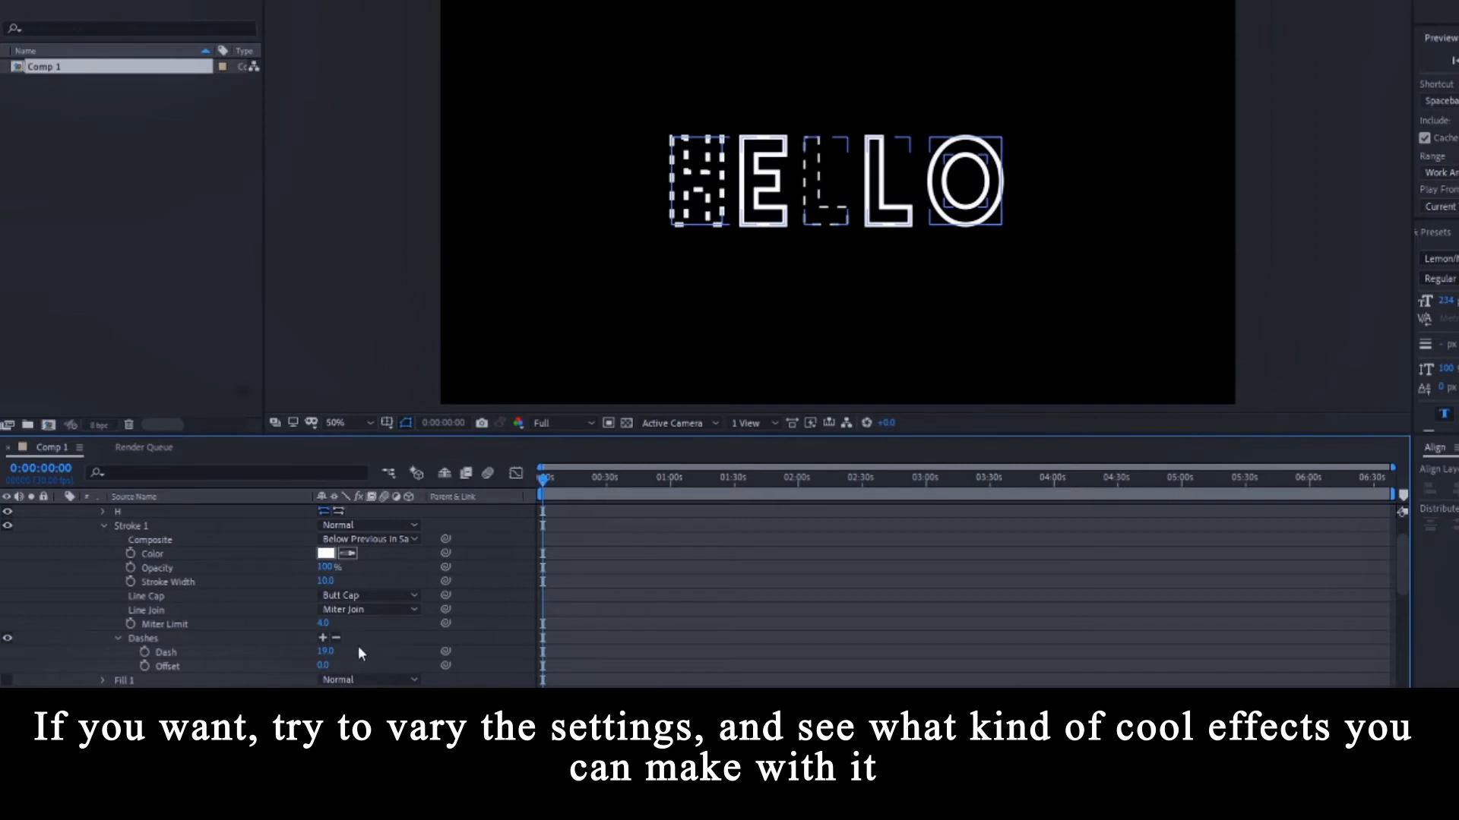
{"action": "scroll", "coordinate": [361, 639], "scroll_direction": "down", "scroll_amount": 6}
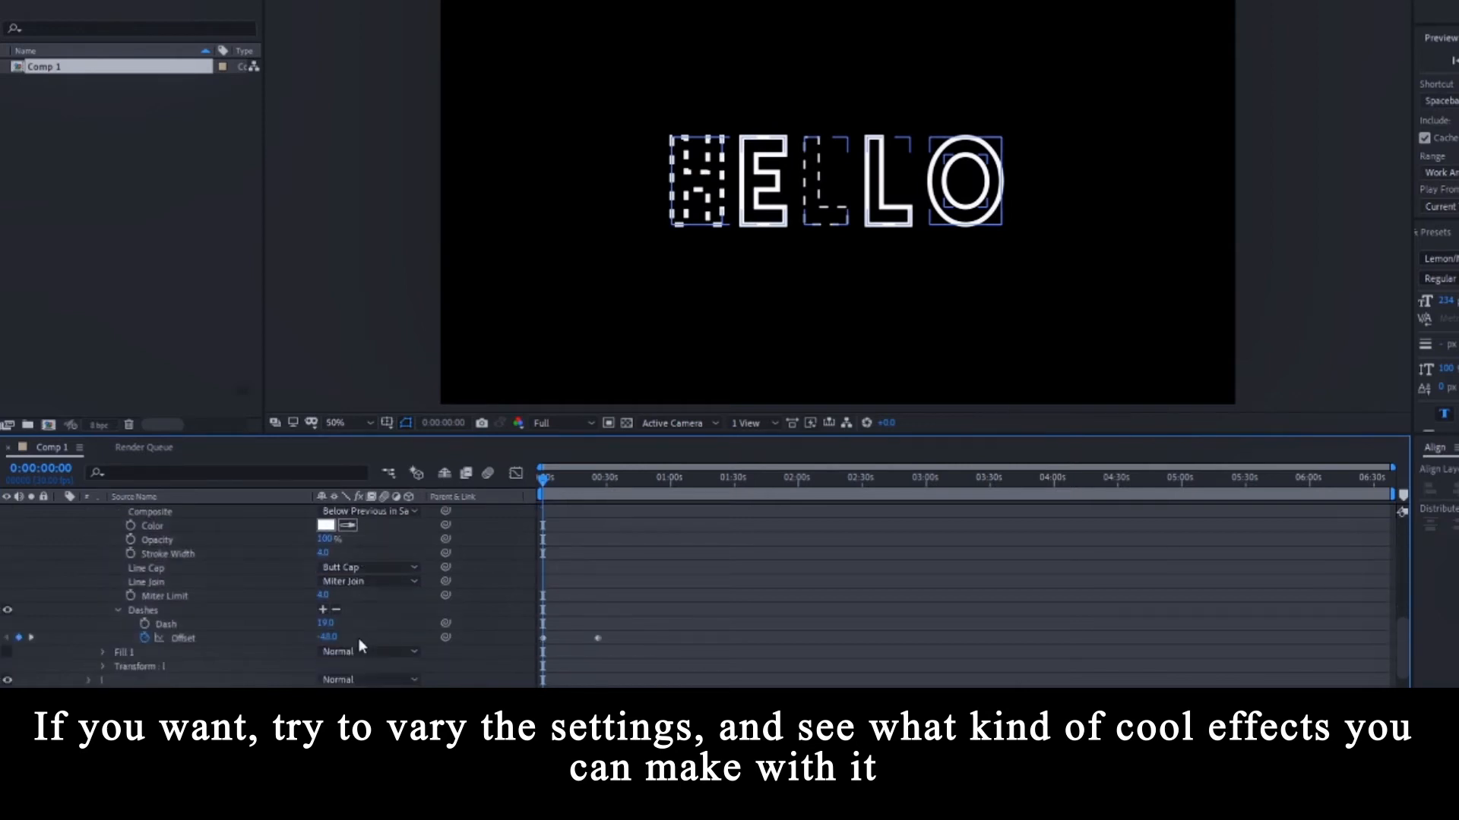
{"action": "scroll", "coordinate": [351, 623], "scroll_direction": "up", "scroll_amount": 6}
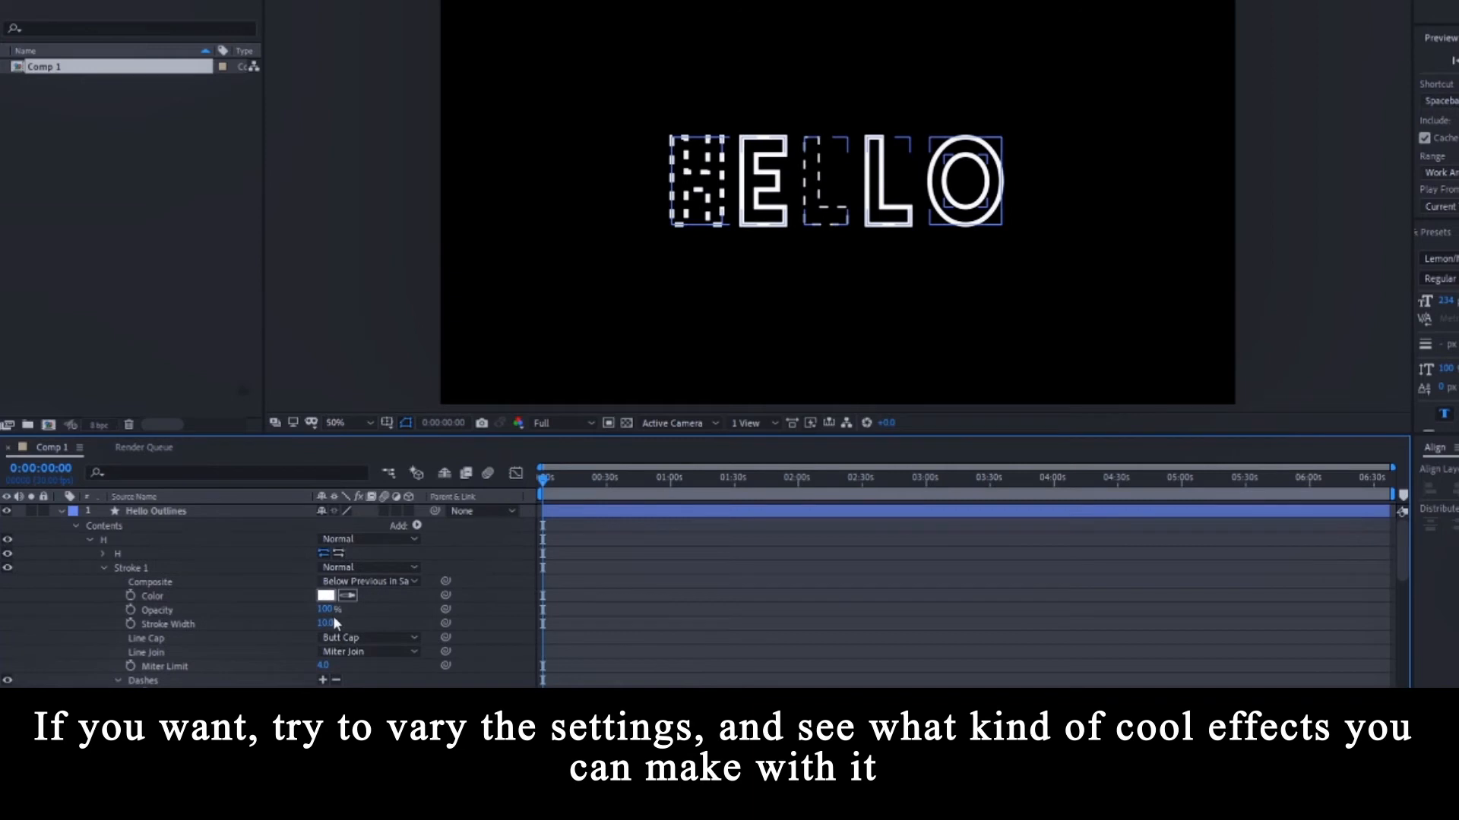
Set the H's stroke width to 4.
{"action": "left_click", "coordinate": [327, 624]}
{"action": "type", "text": "4"}
{"action": "key", "text": "Return"}
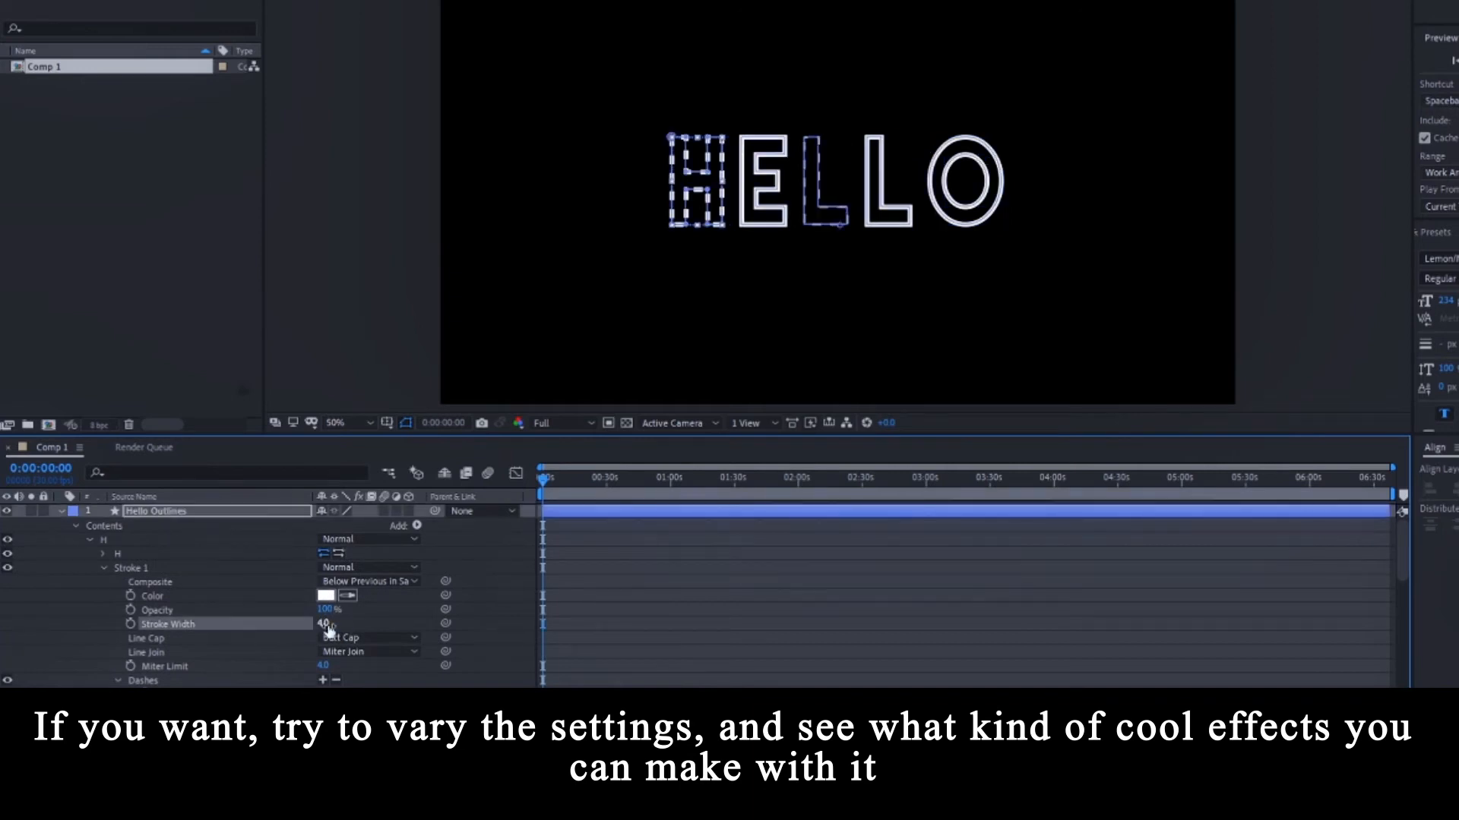
{"action": "left_click", "coordinate": [468, 580]}
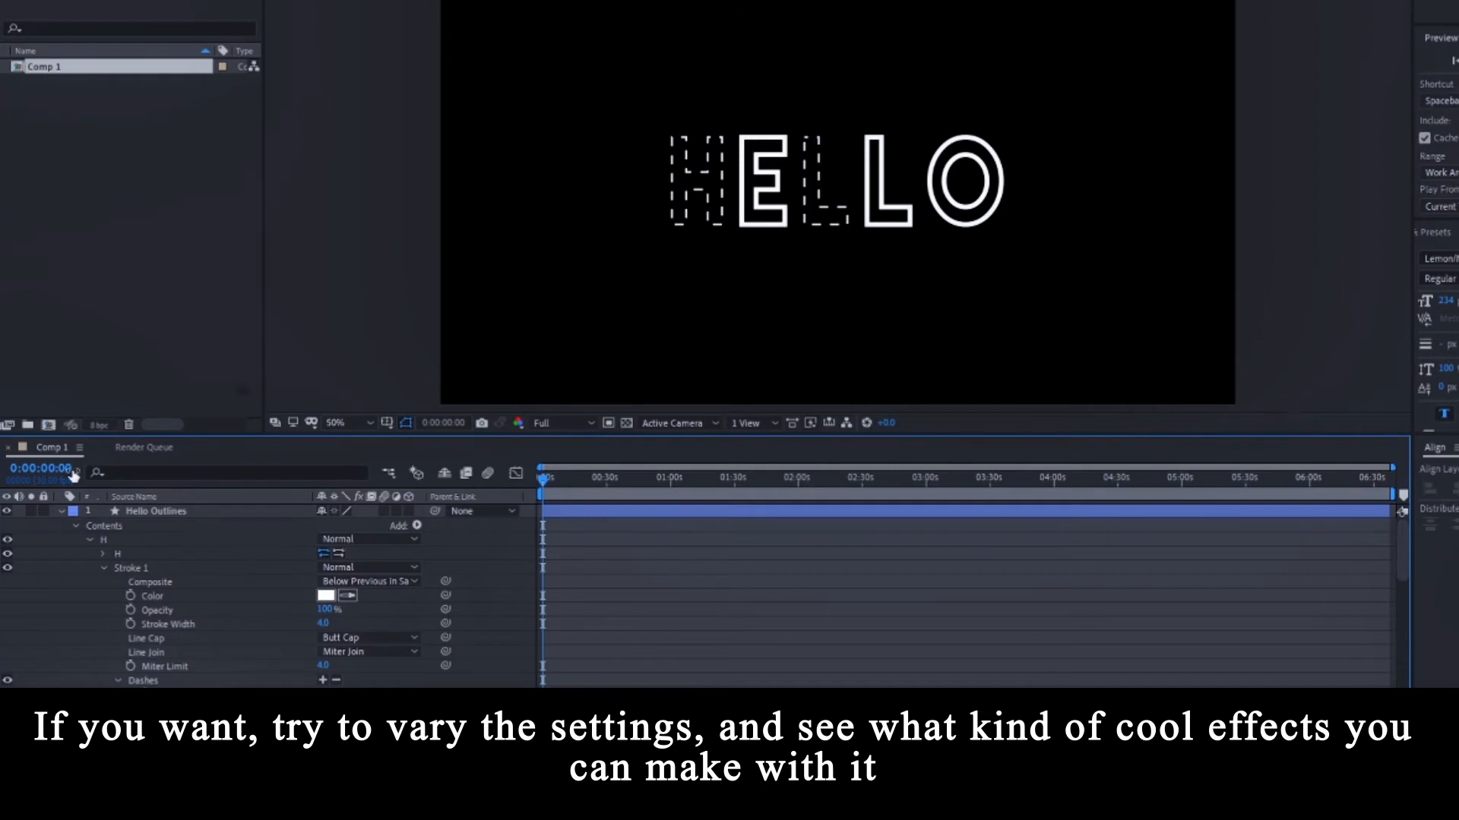
{"action": "scroll", "coordinate": [93, 597], "scroll_direction": "down", "scroll_amount": 1}
{"action": "scroll", "coordinate": [171, 590], "scroll_direction": "down", "scroll_amount": 1}
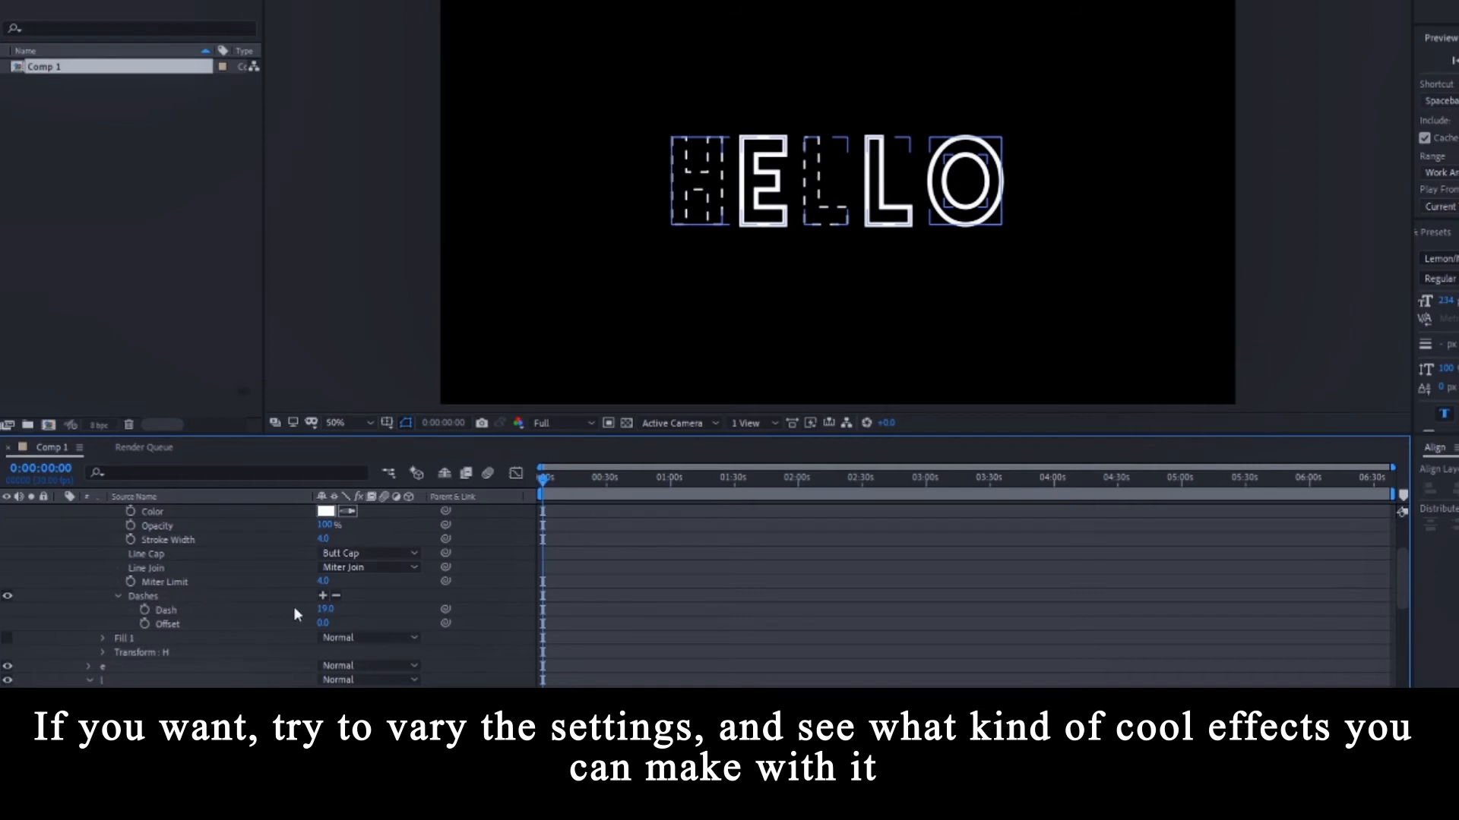
{"action": "scroll", "coordinate": [635, 625], "scroll_direction": "down", "scroll_amount": 4}
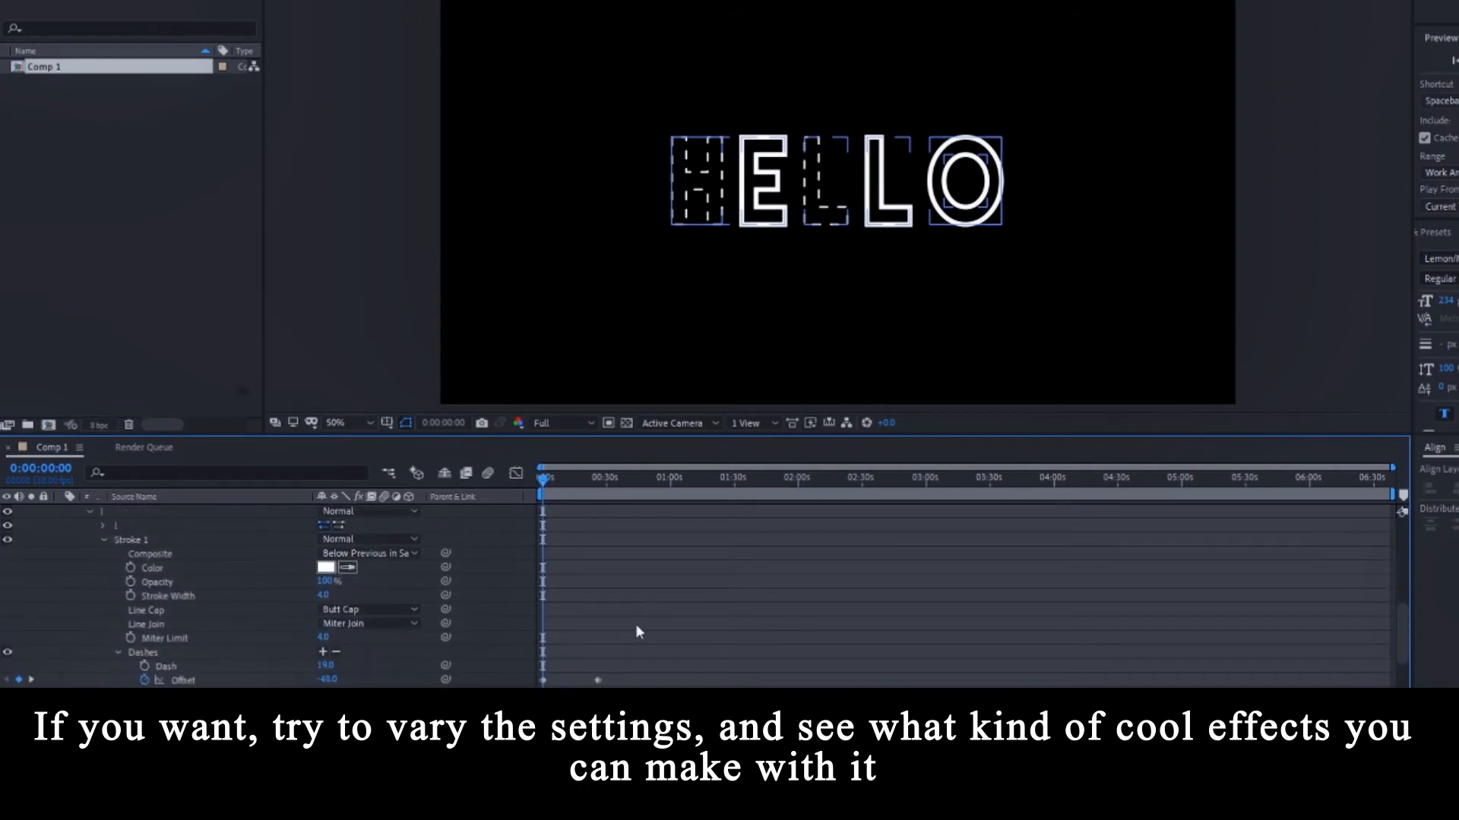
{"action": "left_click_drag", "start_coordinate": [633, 676], "coordinate": [545, 685]}
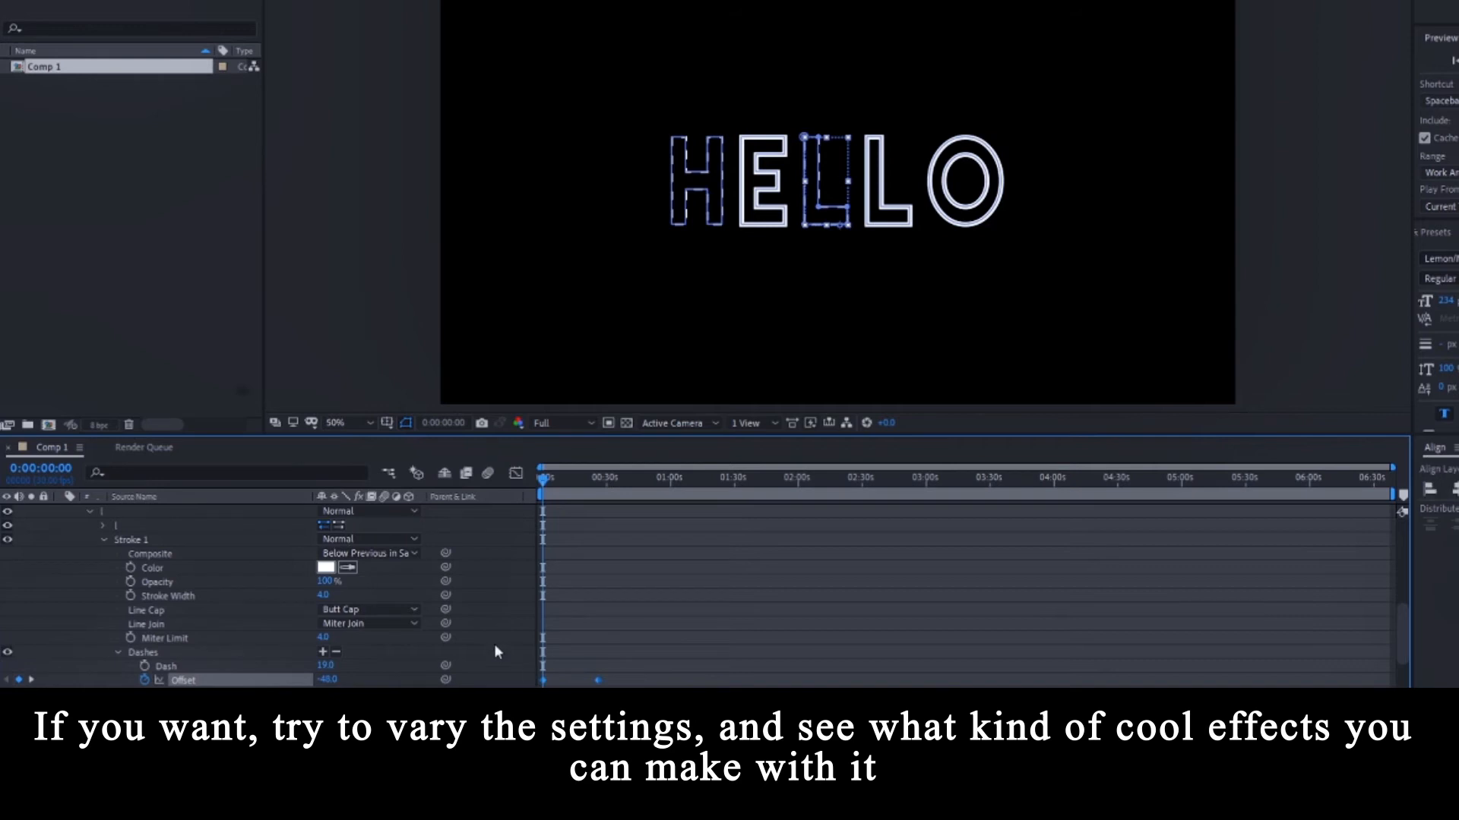
{"action": "scroll", "coordinate": [494, 644], "scroll_direction": "up", "scroll_amount": 3}
{"action": "scroll", "coordinate": [258, 609], "scroll_direction": "down", "scroll_amount": 3}
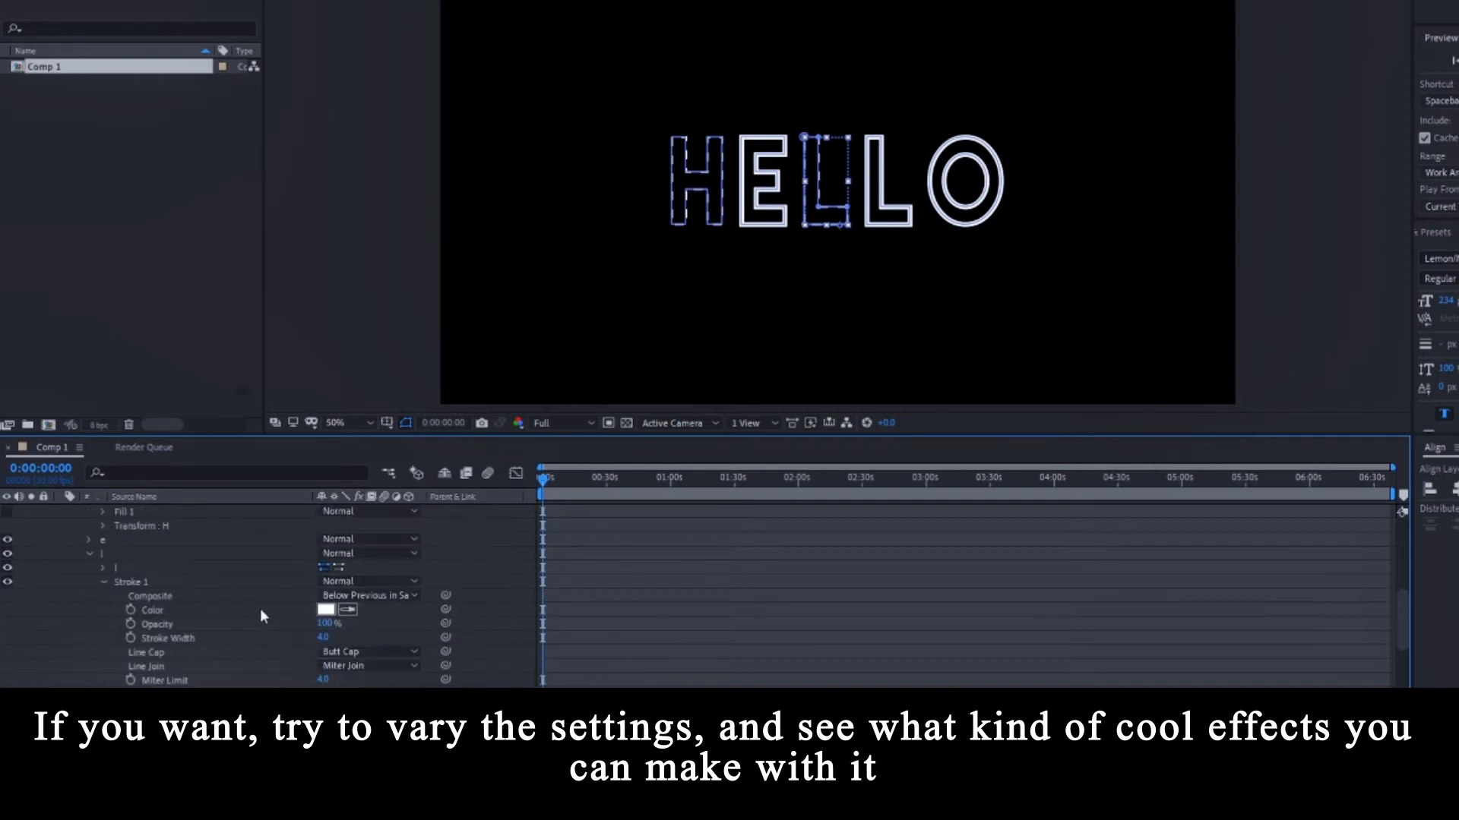
Keyframe the H's dash Offset with -48 on the first keyframe, then preview the animation.
{"action": "left_click", "coordinate": [477, 660]}
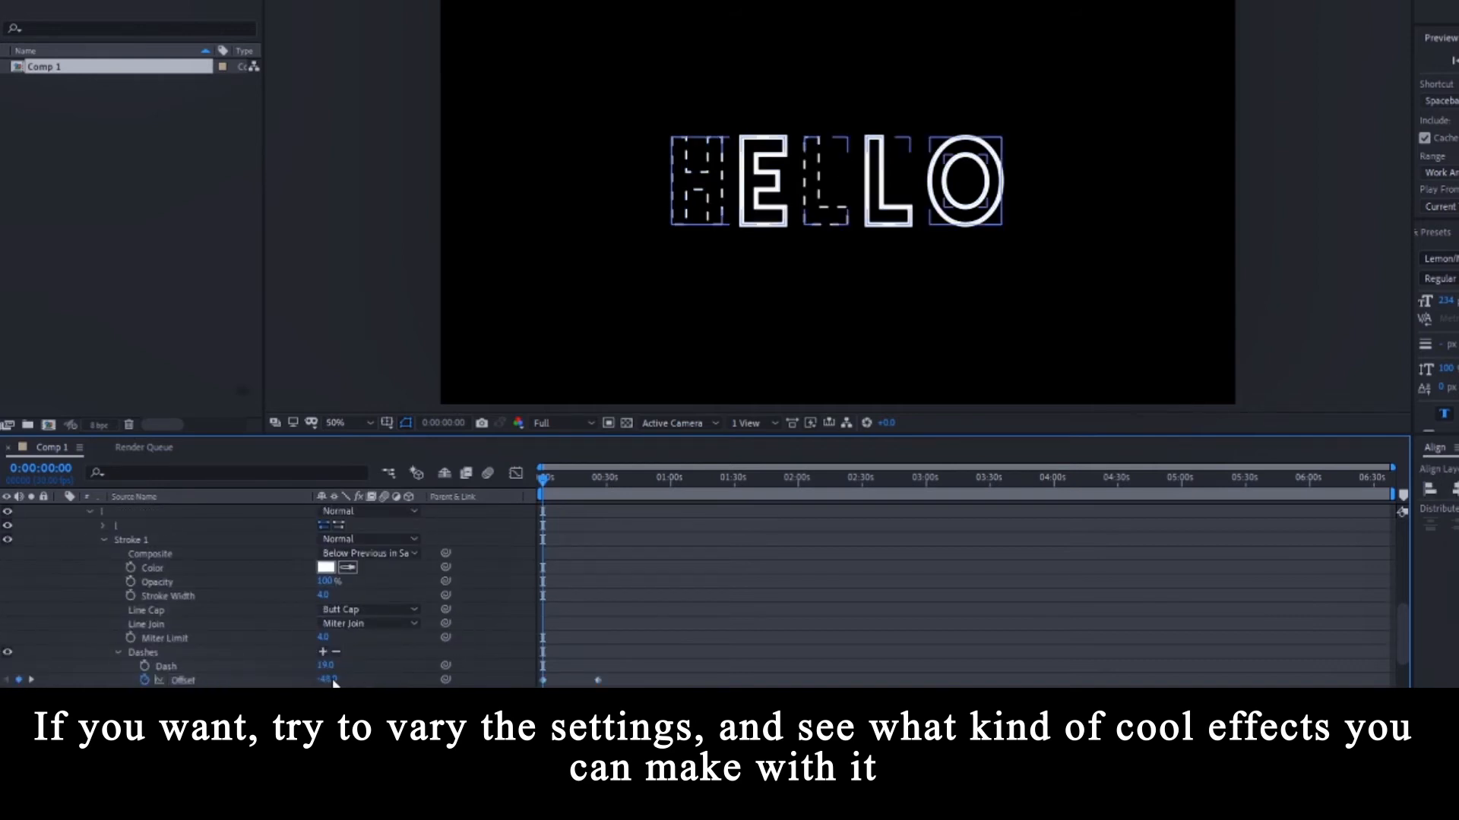
{"action": "left_click", "coordinate": [330, 679]}
{"action": "scroll", "coordinate": [445, 629], "scroll_direction": "up", "scroll_amount": 4}
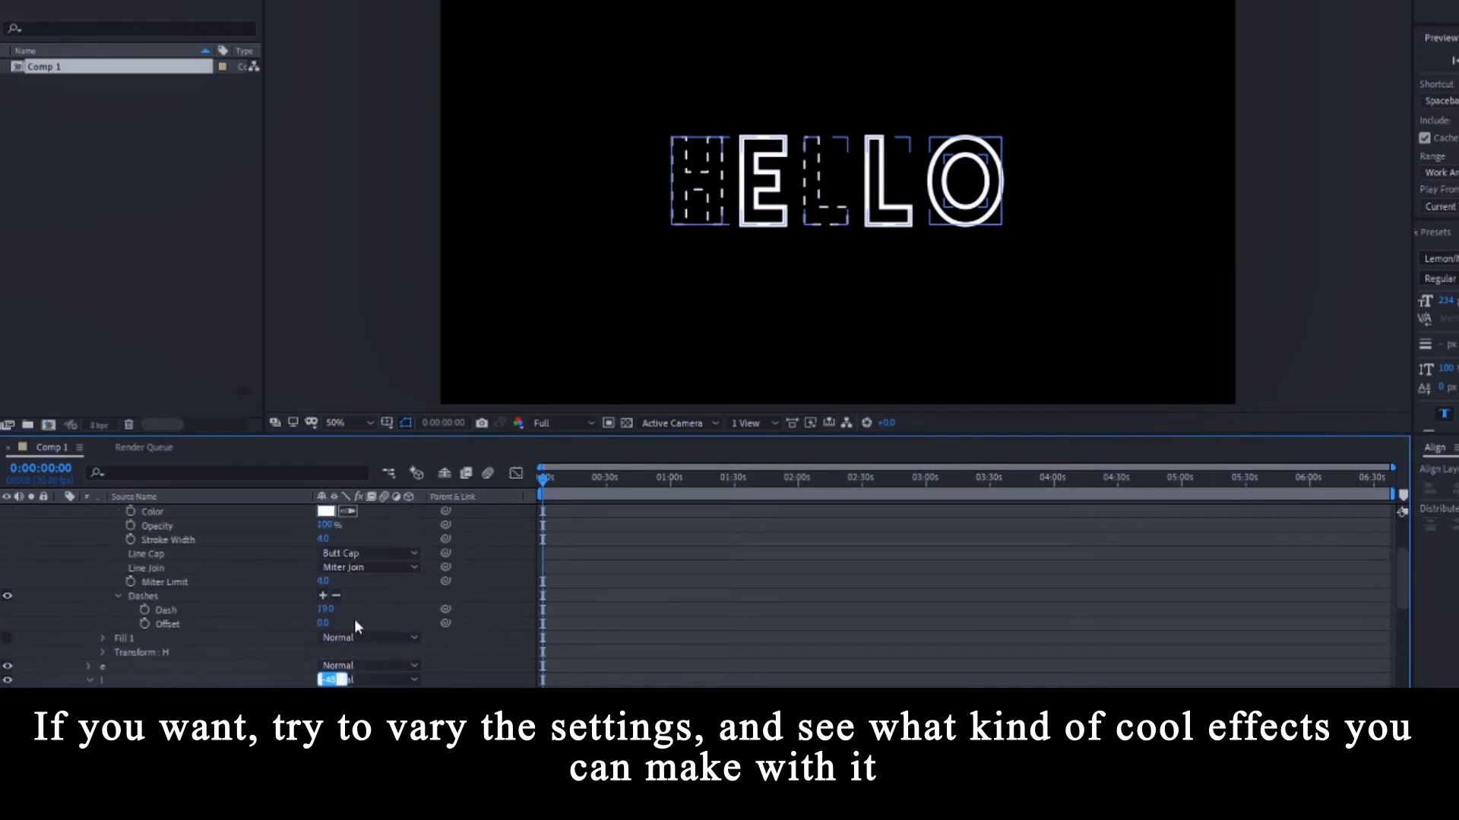
{"action": "left_click", "coordinate": [143, 624]}
{"action": "scroll", "coordinate": [598, 622], "scroll_direction": "down", "scroll_amount": 5}
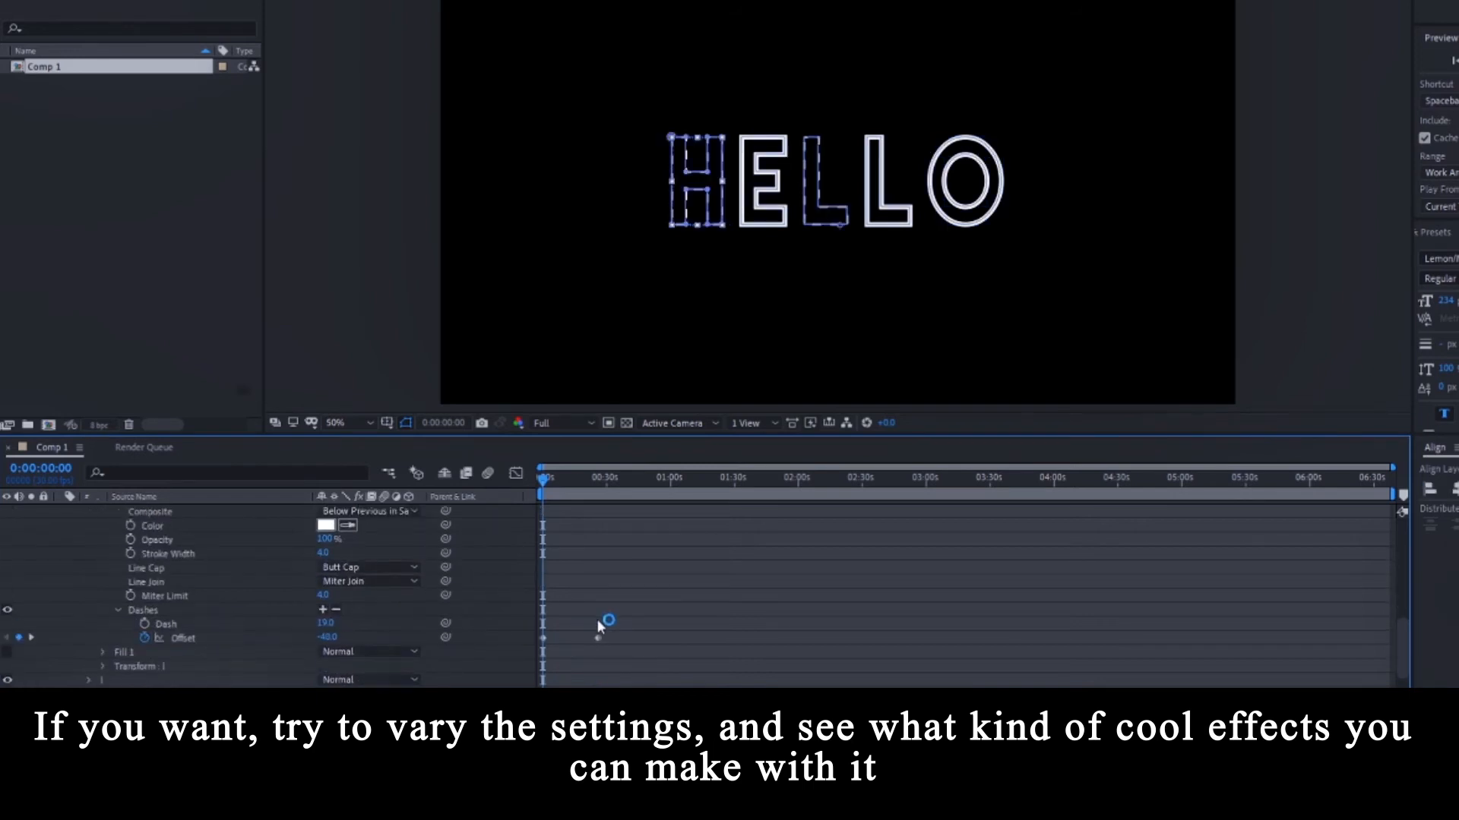
{"action": "left_click", "coordinate": [32, 638]}
{"action": "scroll", "coordinate": [217, 625], "scroll_direction": "down", "scroll_amount": 1}
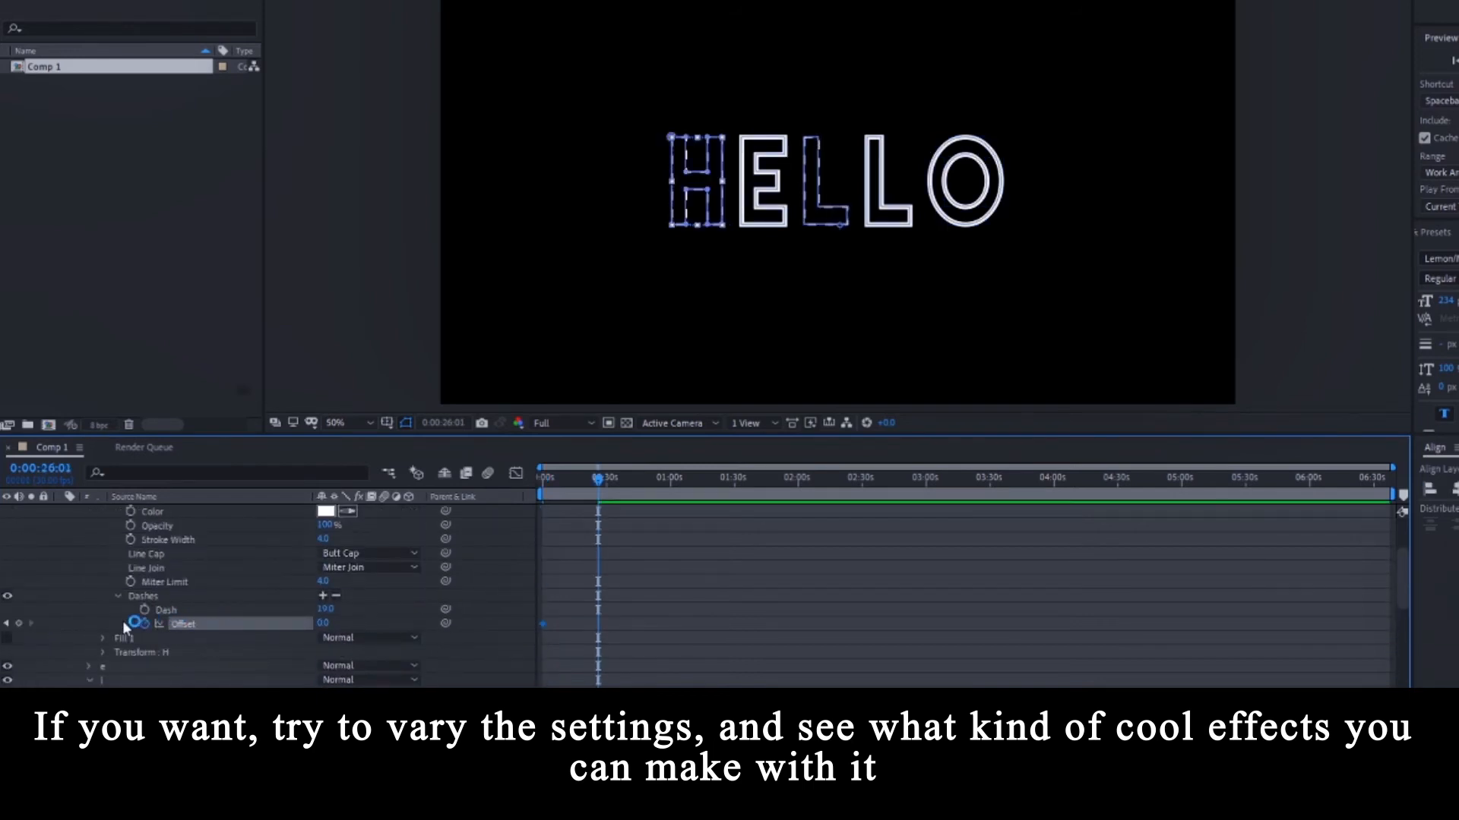
{"action": "left_click", "coordinate": [6, 624]}
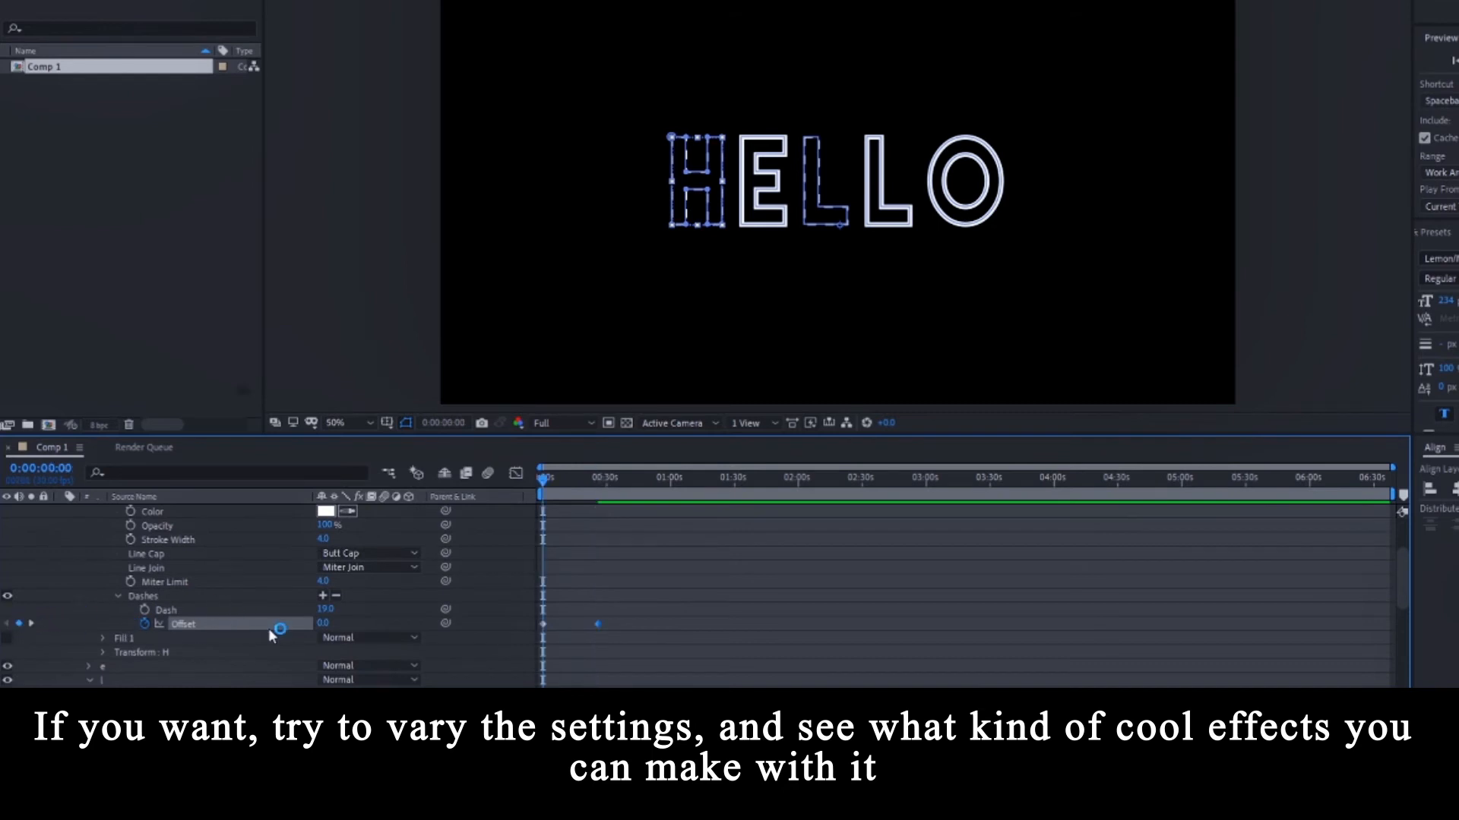
{"action": "left_click", "coordinate": [322, 623]}
{"action": "type", "text": "-48"}
{"action": "key", "text": "Return"}
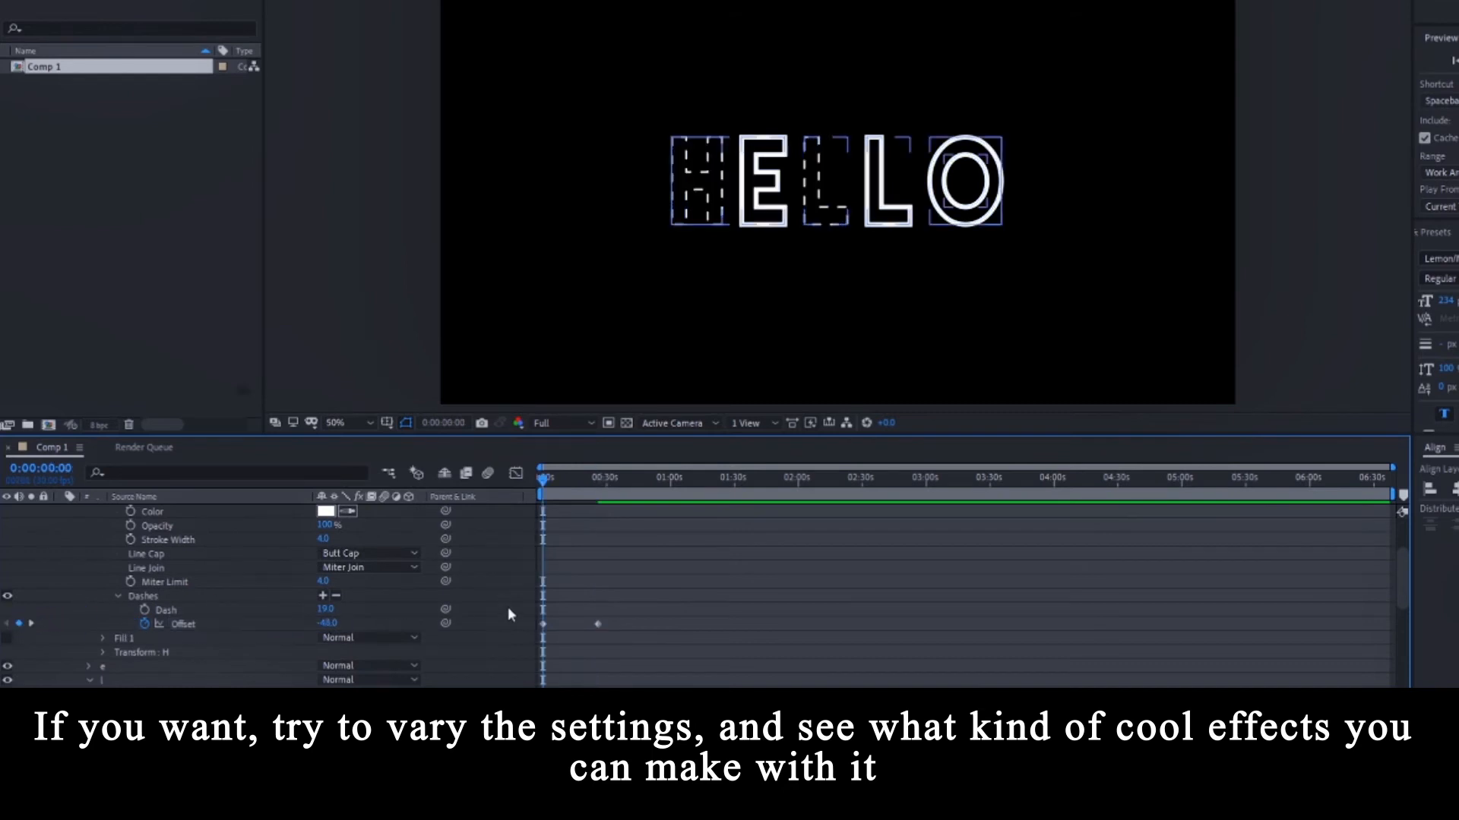
{"action": "key", "text": "space"}
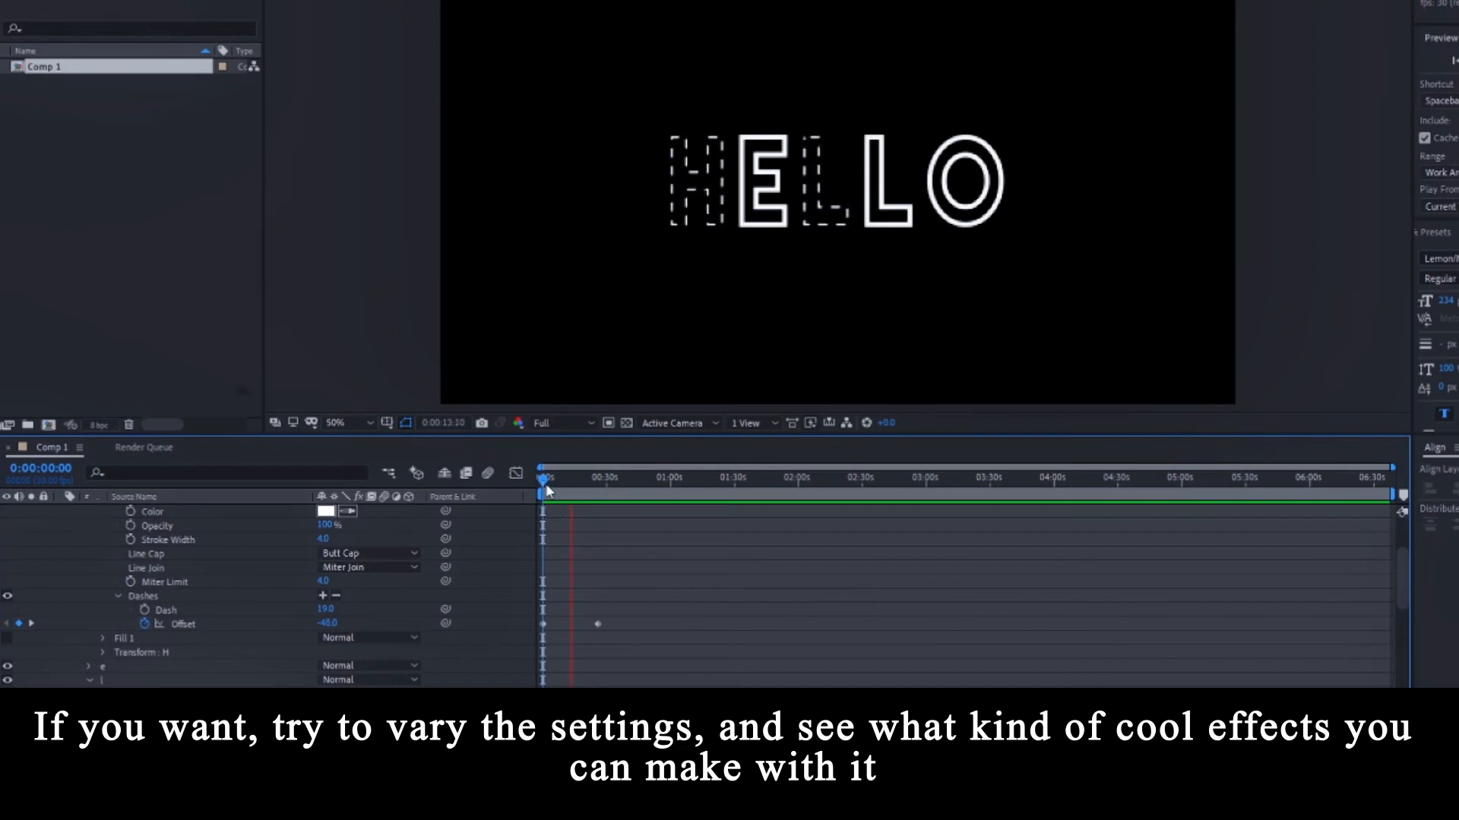
Turn off preview caching and replay the dash animation.
{"action": "key", "text": "space"}
{"action": "key", "text": "space"}
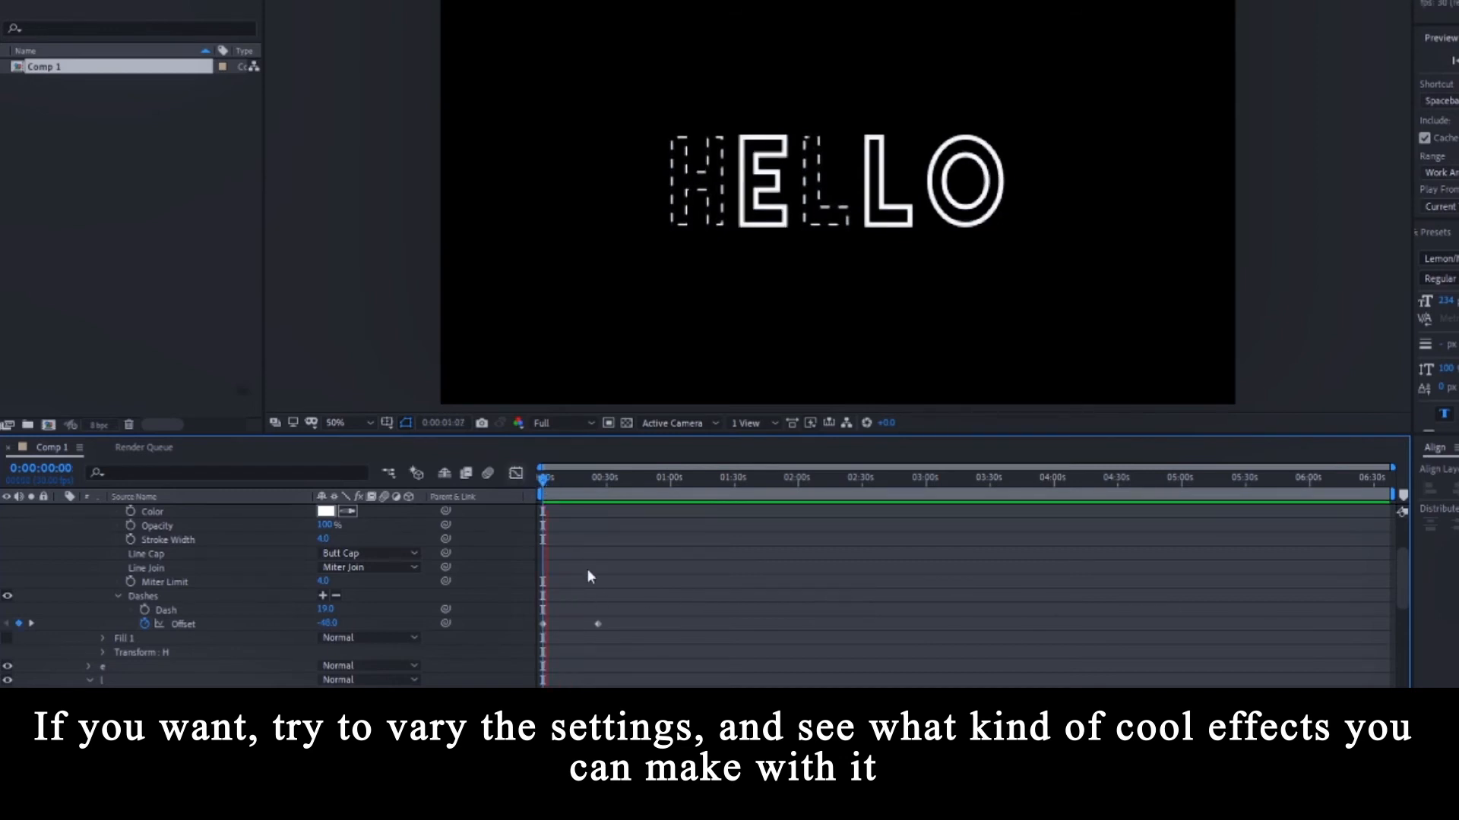
{"action": "key", "text": "space"}
{"action": "left_click", "coordinate": [1425, 137]}
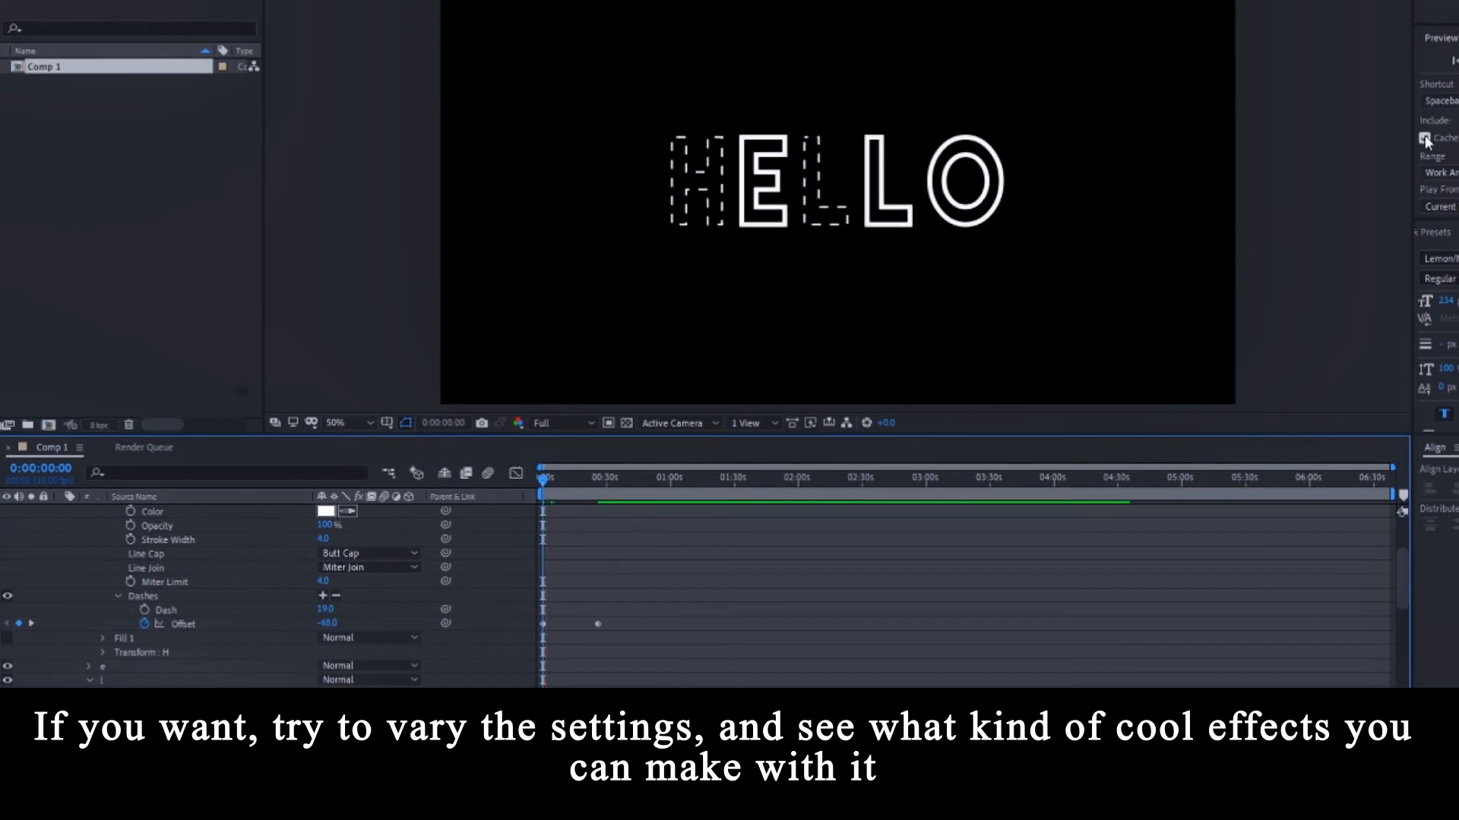
{"action": "key", "text": "space"}
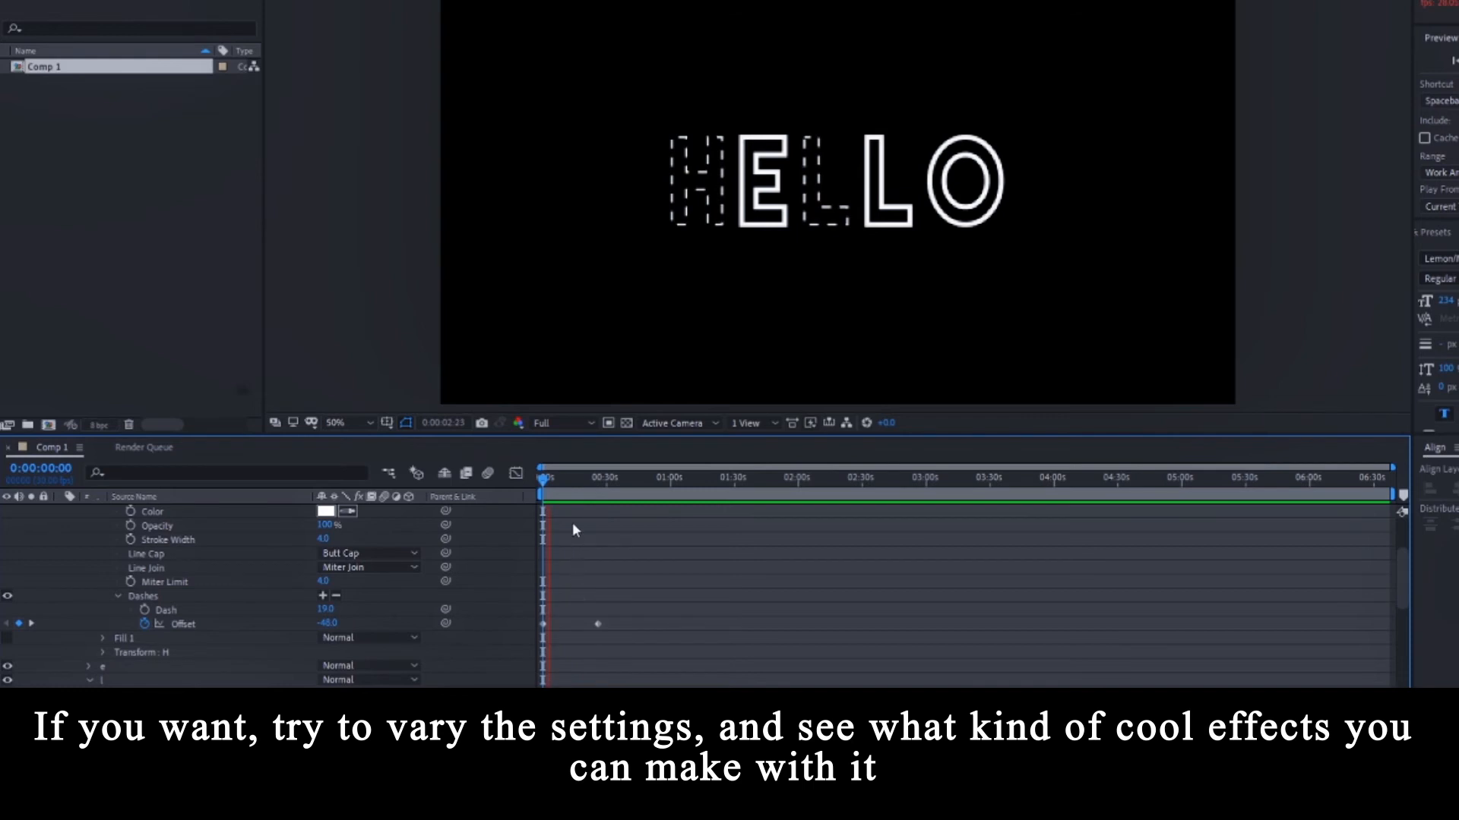
Drag the first L's later Offset keyframe earlier in time and preview the faster dashes.
{"action": "left_click_drag", "start_coordinate": [552, 482], "coordinate": [541, 482]}
{"action": "key", "text": "="}
{"action": "scroll", "coordinate": [597, 626], "scroll_direction": "down", "scroll_amount": 1}
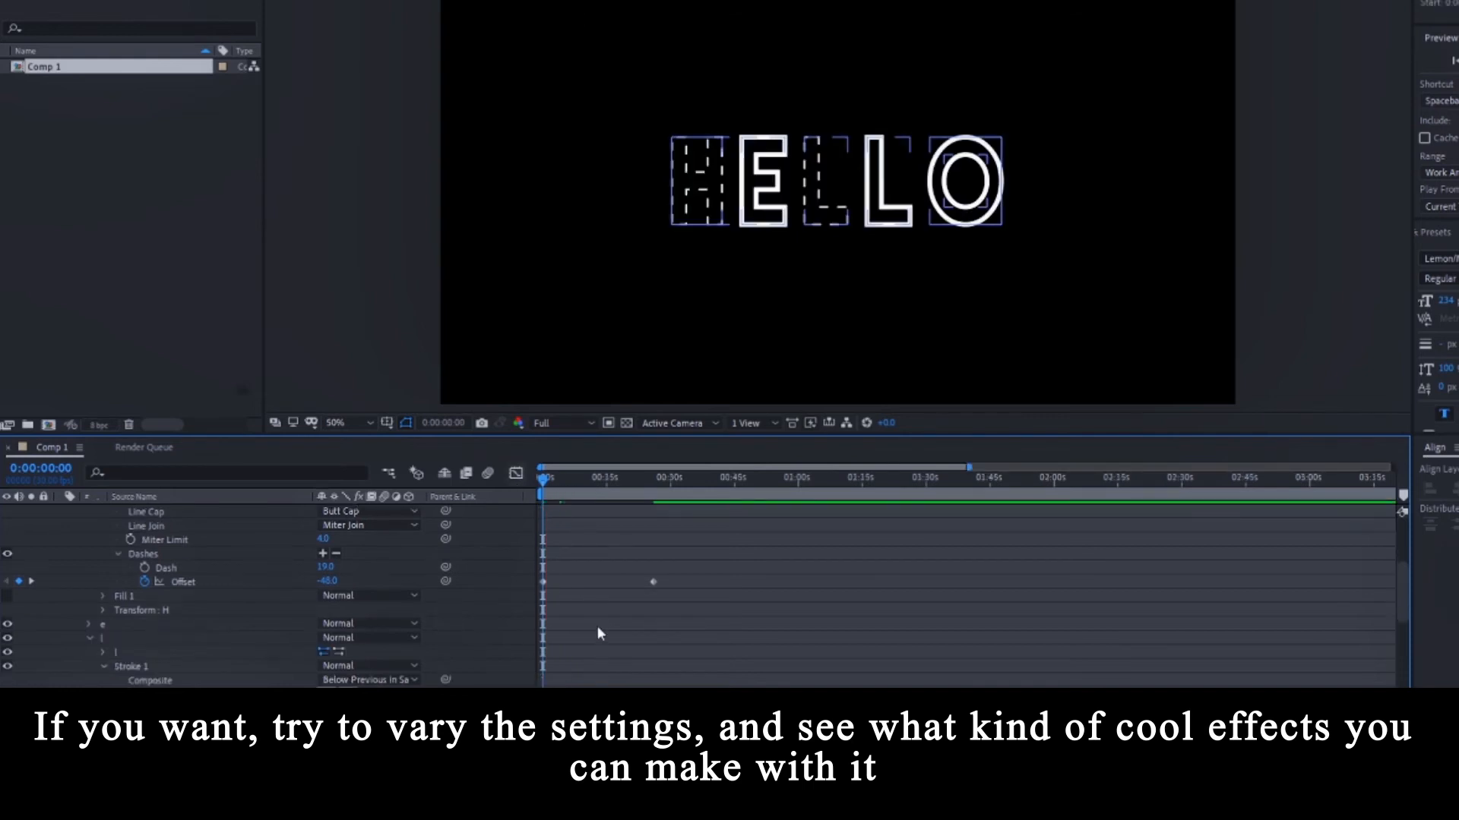
{"action": "scroll", "coordinate": [597, 627], "scroll_direction": "down", "scroll_amount": 1}
{"action": "left_click_drag", "start_coordinate": [639, 531], "coordinate": [707, 683]}
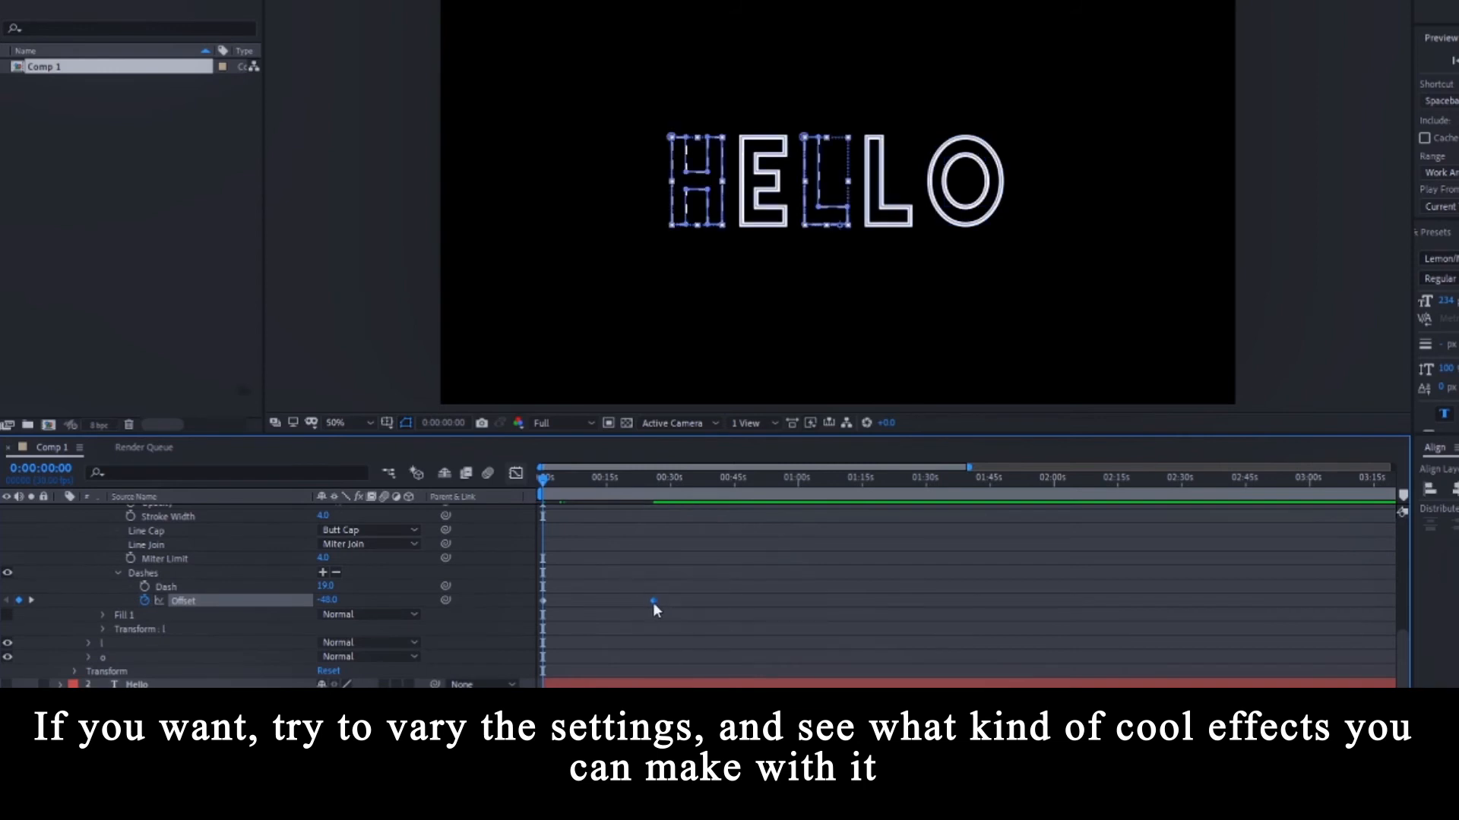
{"action": "left_click_drag", "start_coordinate": [654, 603], "coordinate": [577, 602]}
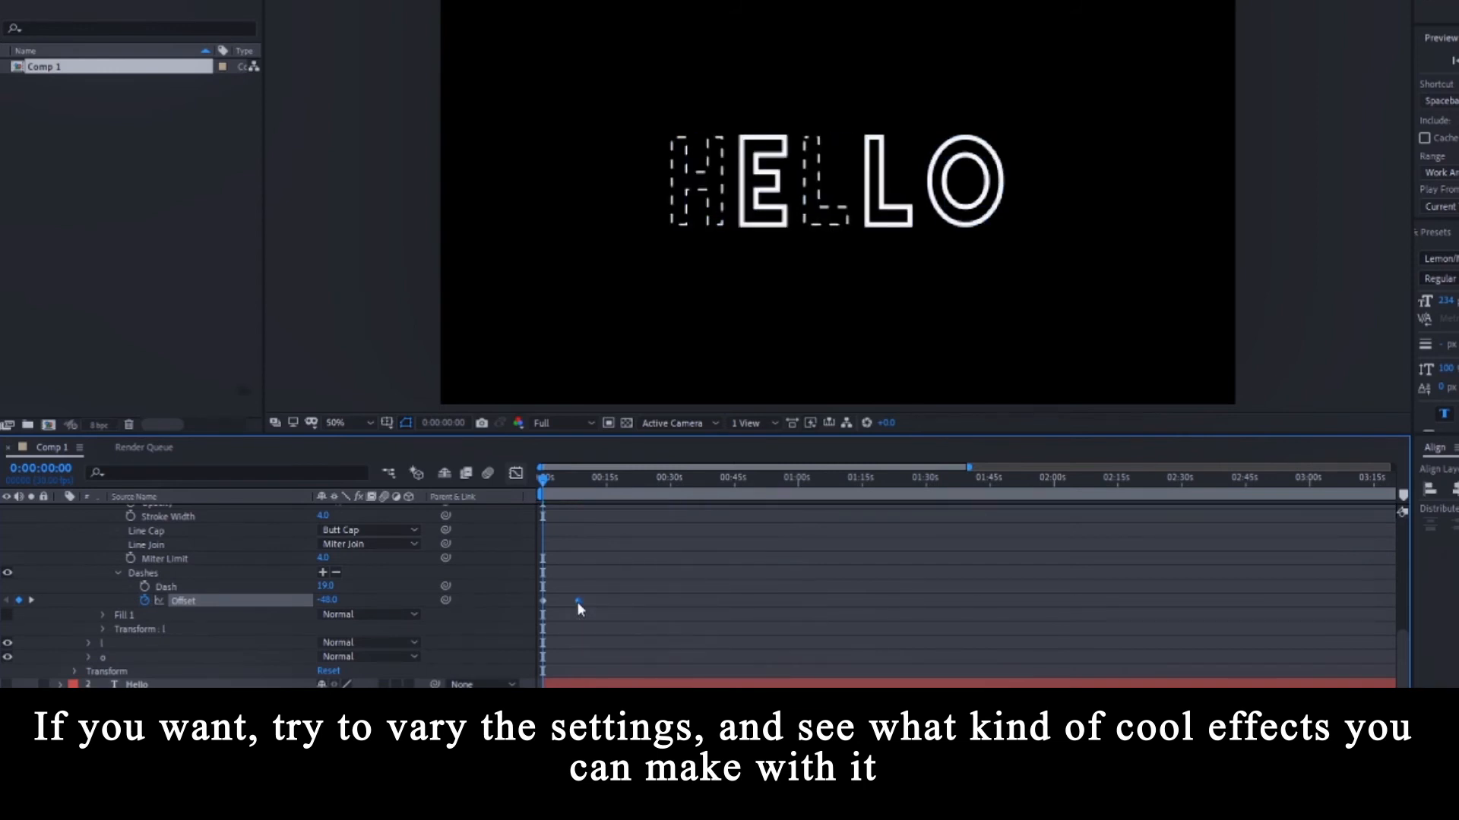
{"action": "key", "text": "space"}
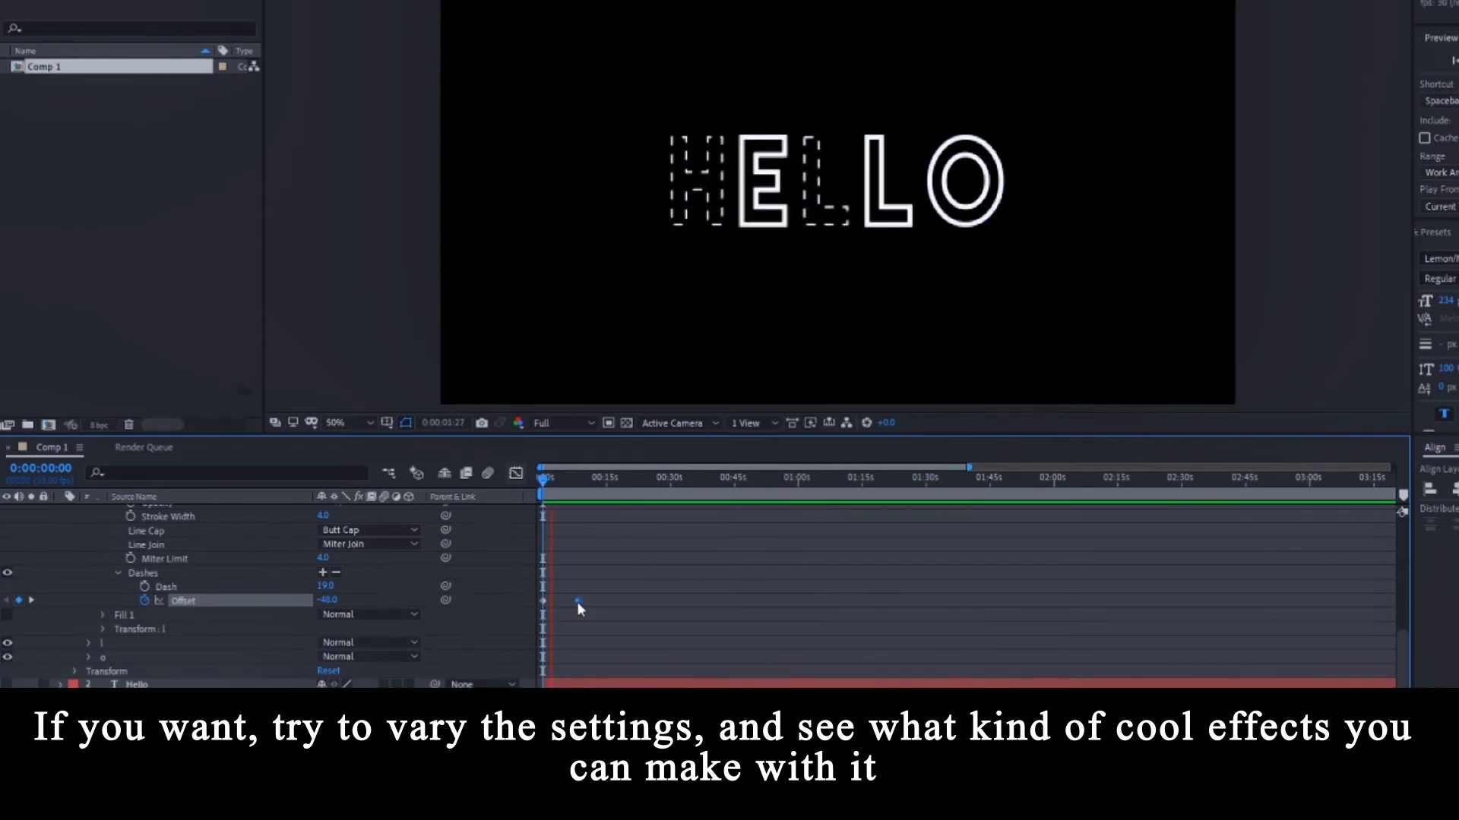
{"action": "key", "text": "period"}
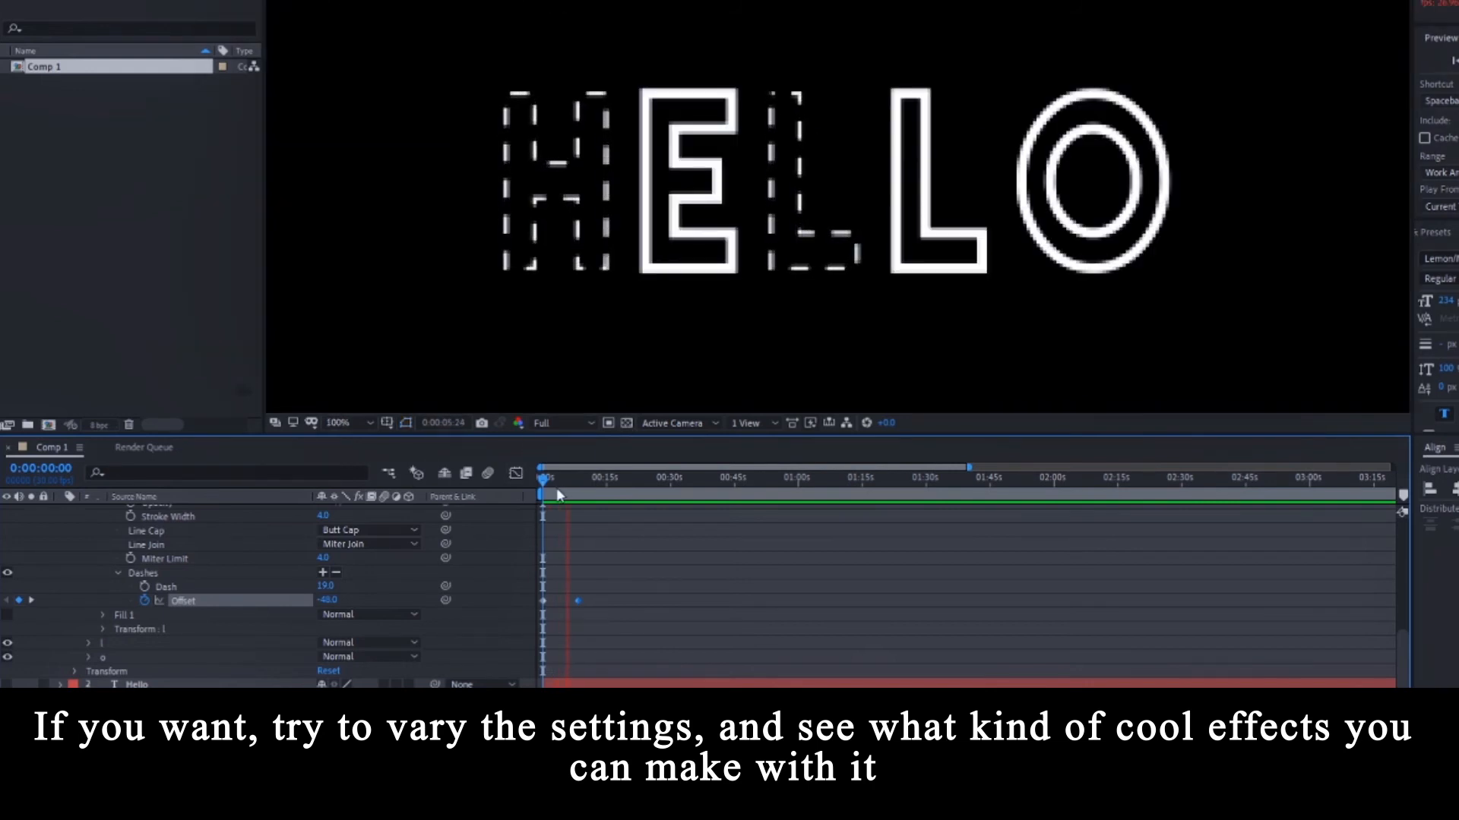
{"action": "key", "text": "space"}
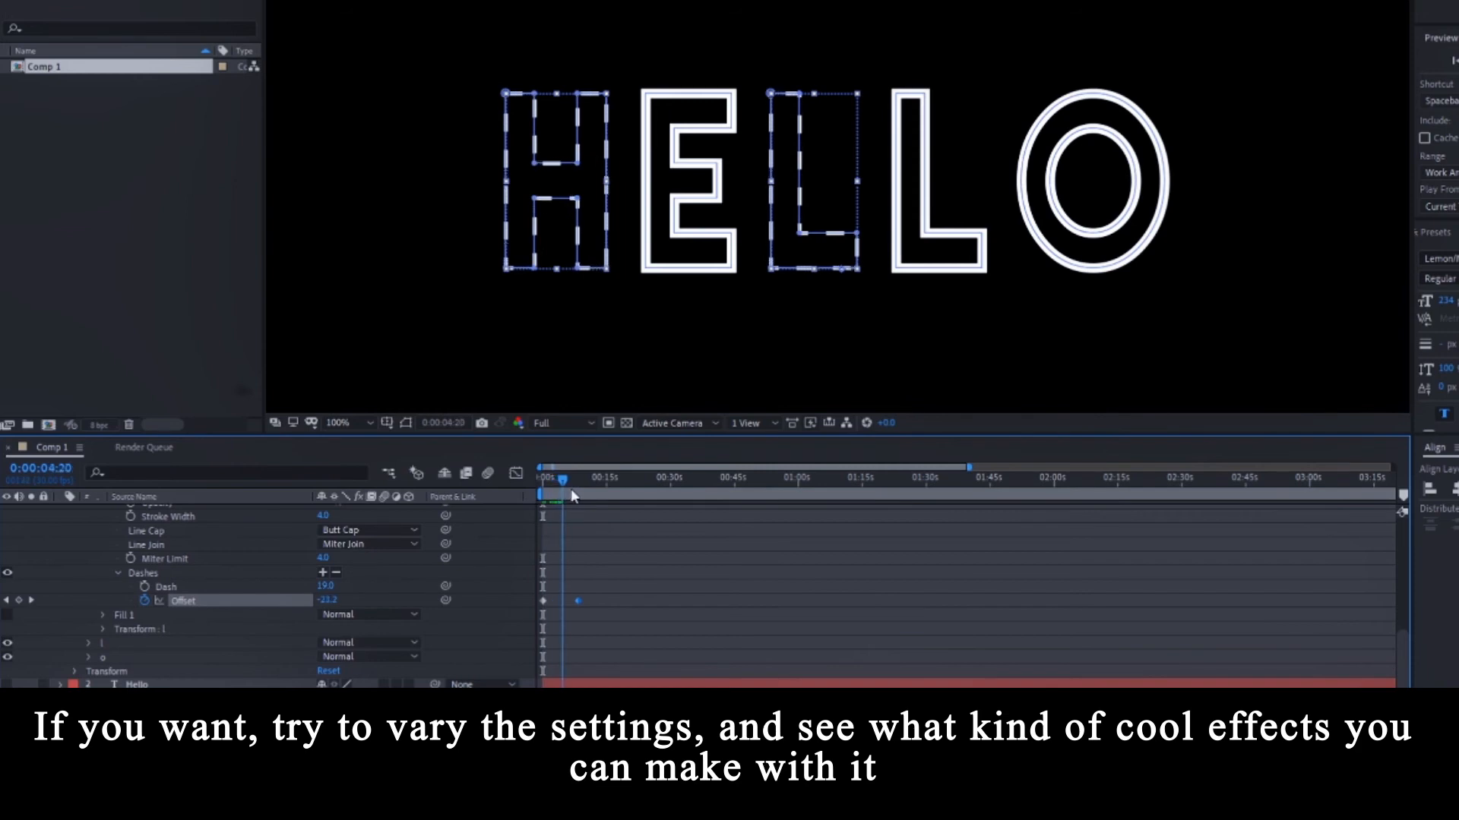
{"action": "left_click_drag", "start_coordinate": [325, 600], "coordinate": [364, 600]}
{"action": "left_click_drag", "start_coordinate": [579, 482], "coordinate": [532, 484]}
{"action": "key", "text": "space"}
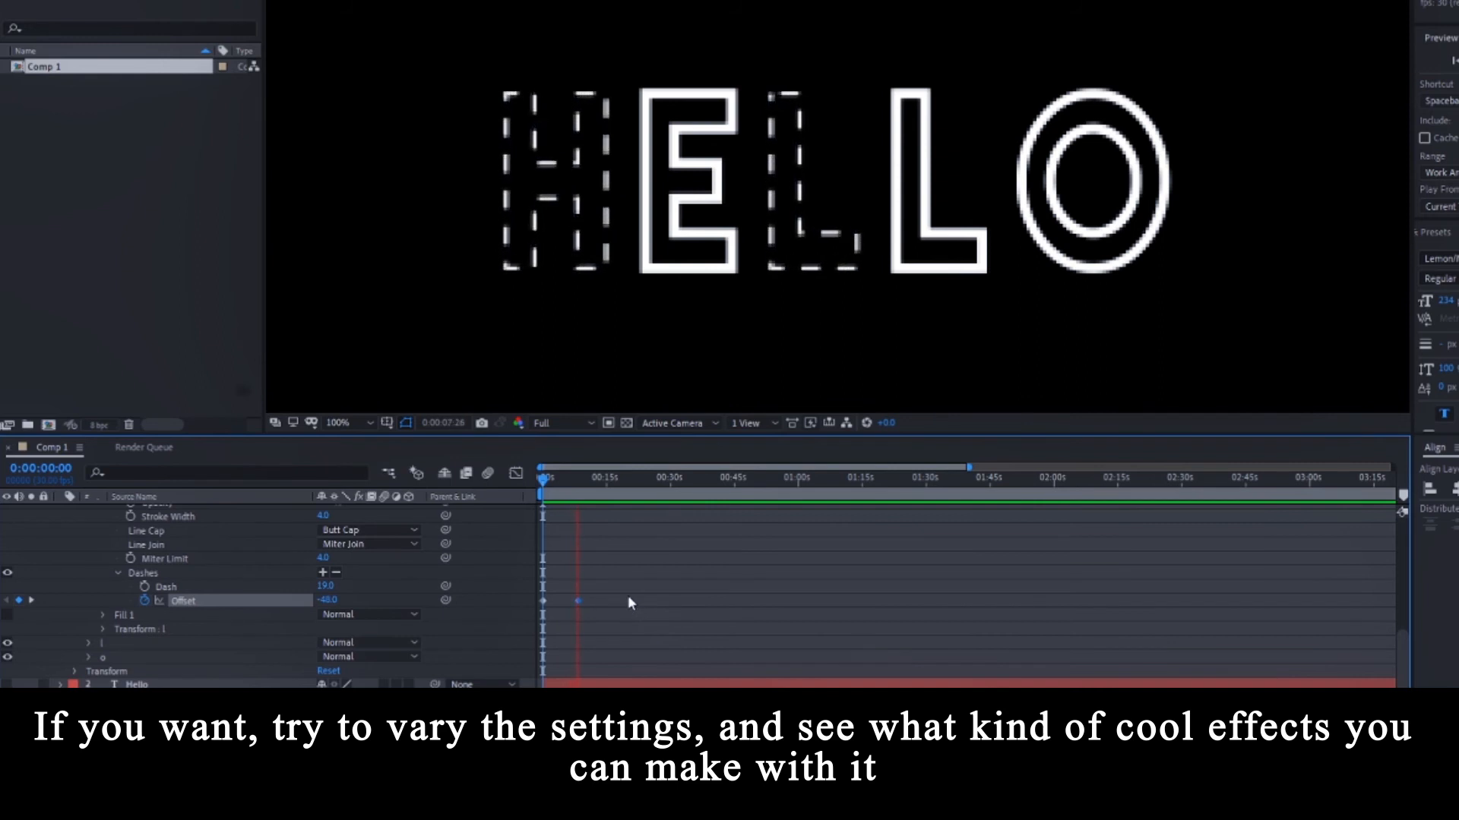
{"action": "key", "text": "space"}
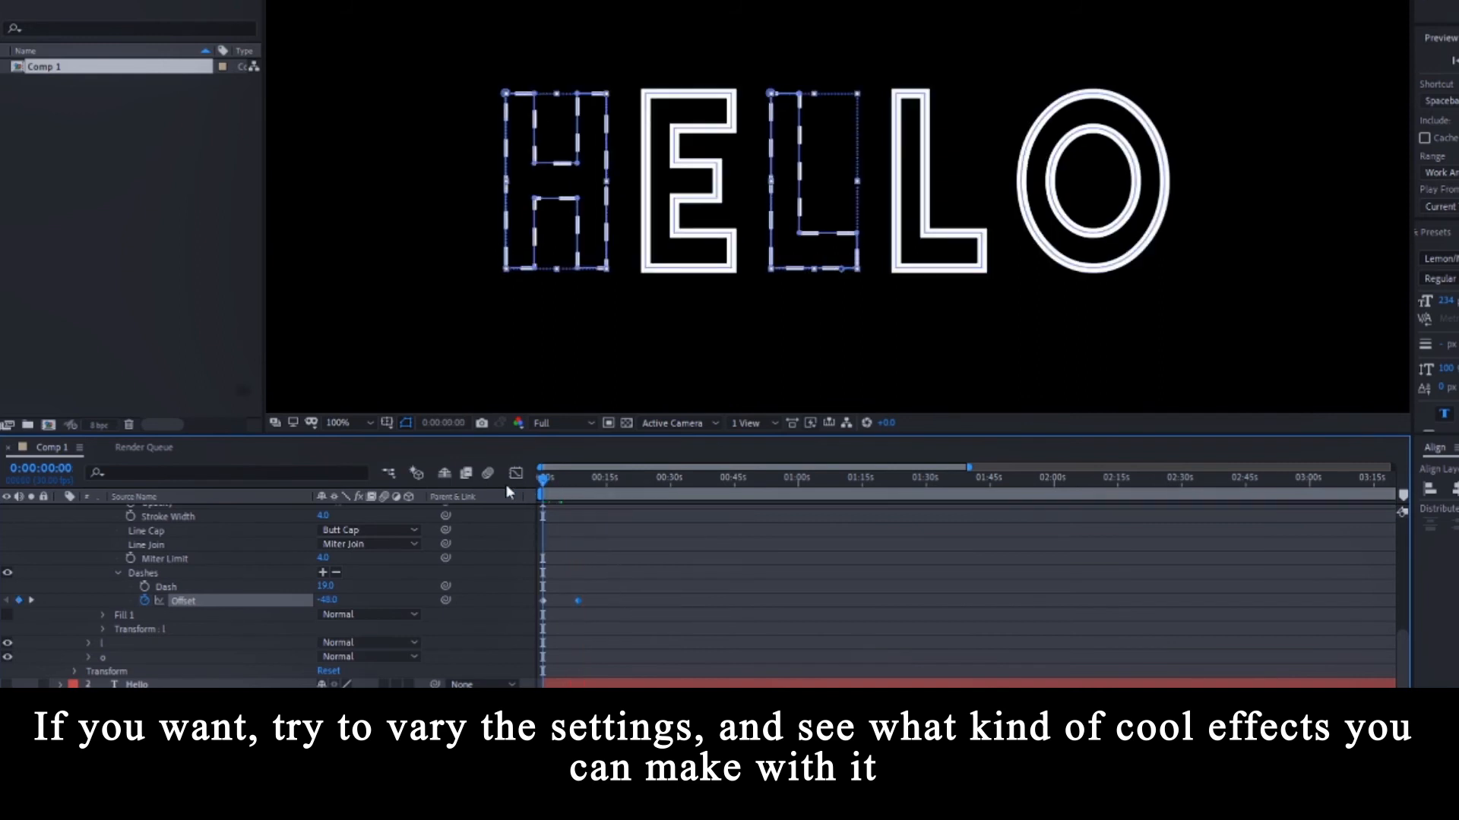
Set the O outline's Stroke 1 width to 4.
{"action": "left_click", "coordinate": [88, 657]}
{"action": "scroll", "coordinate": [76, 653], "scroll_direction": "down", "scroll_amount": 2}
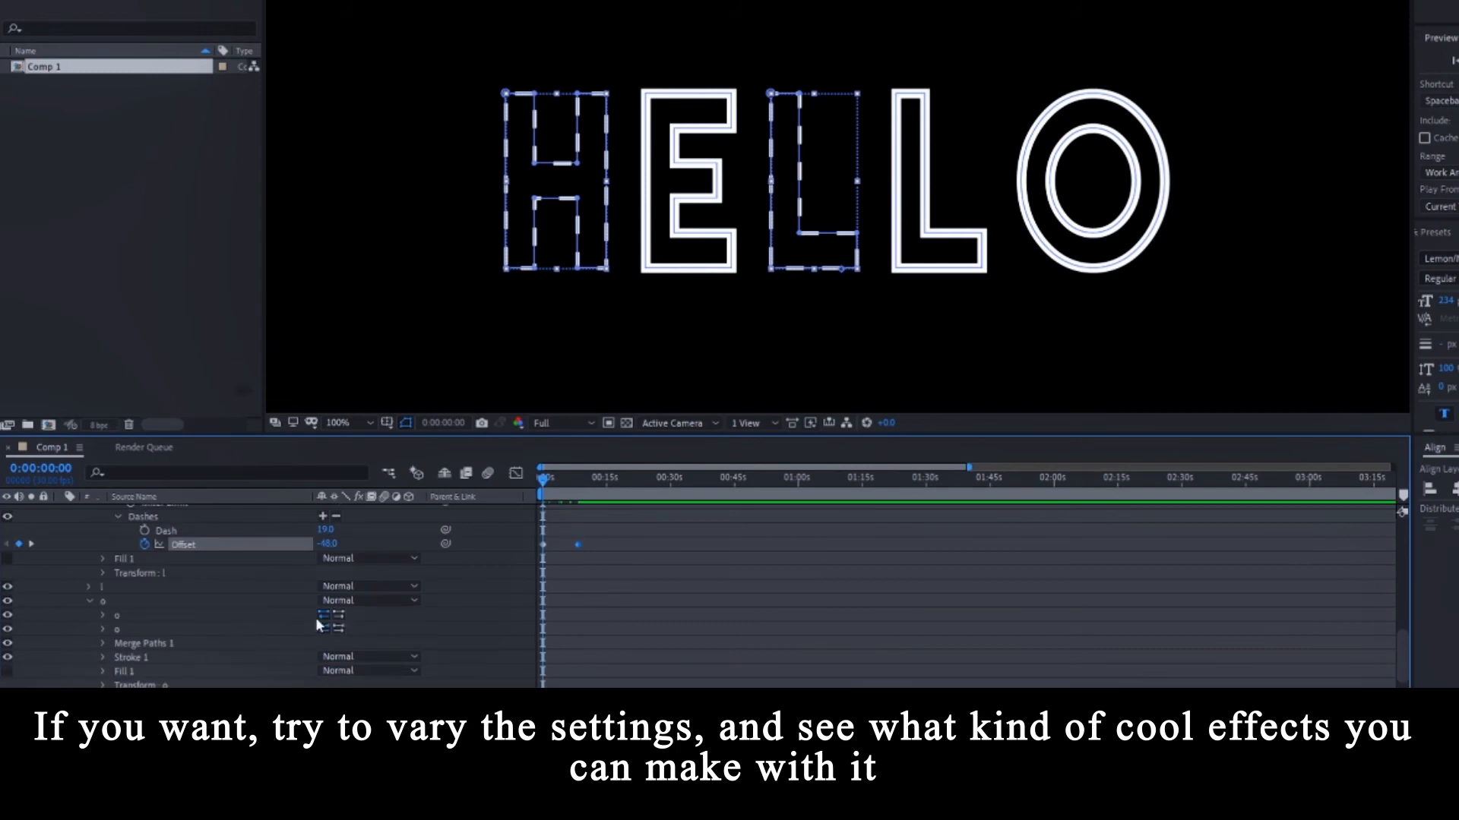
{"action": "scroll", "coordinate": [139, 641], "scroll_direction": "down", "scroll_amount": 1}
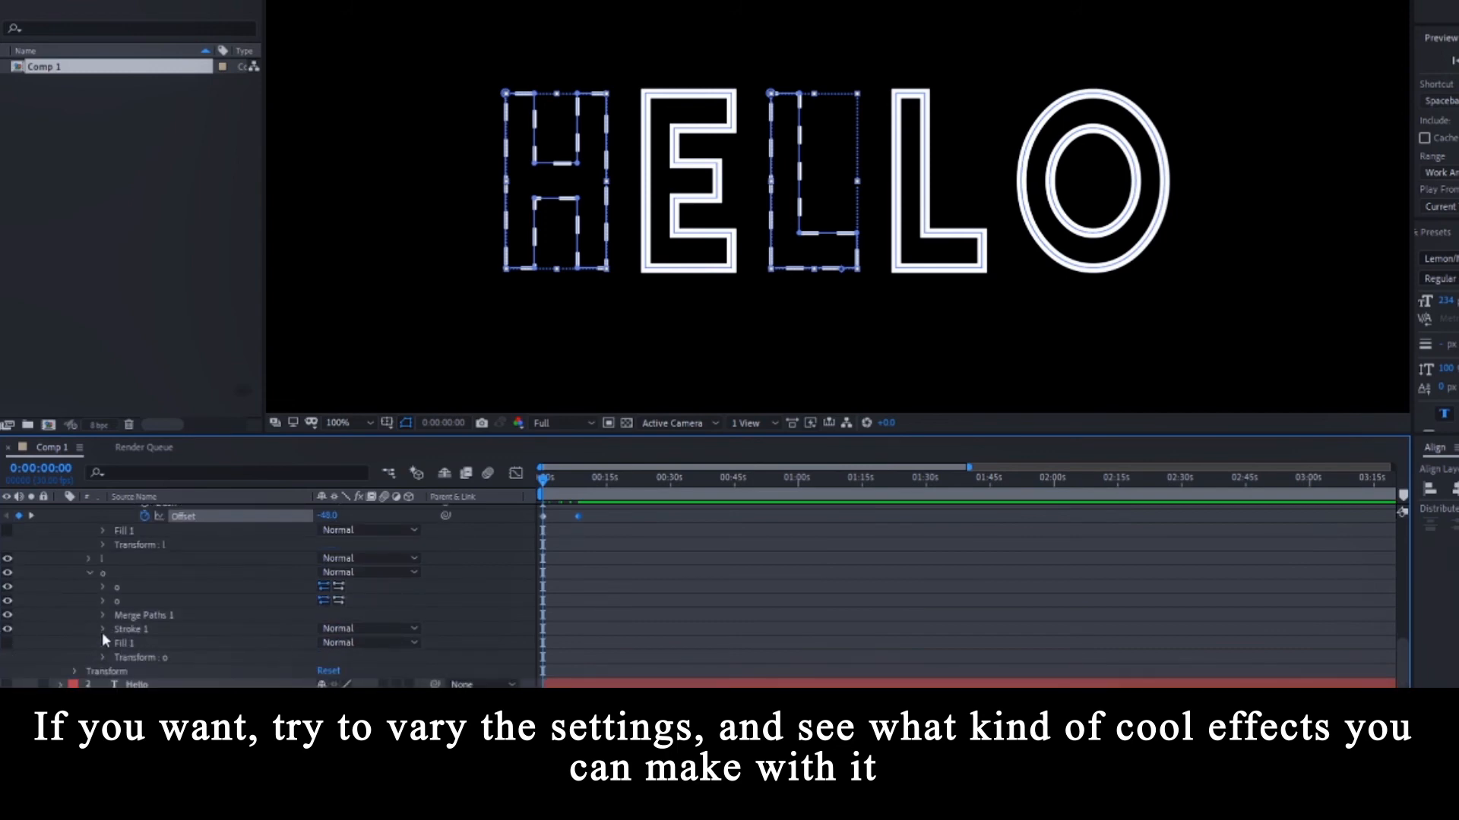
{"action": "left_click", "coordinate": [103, 629]}
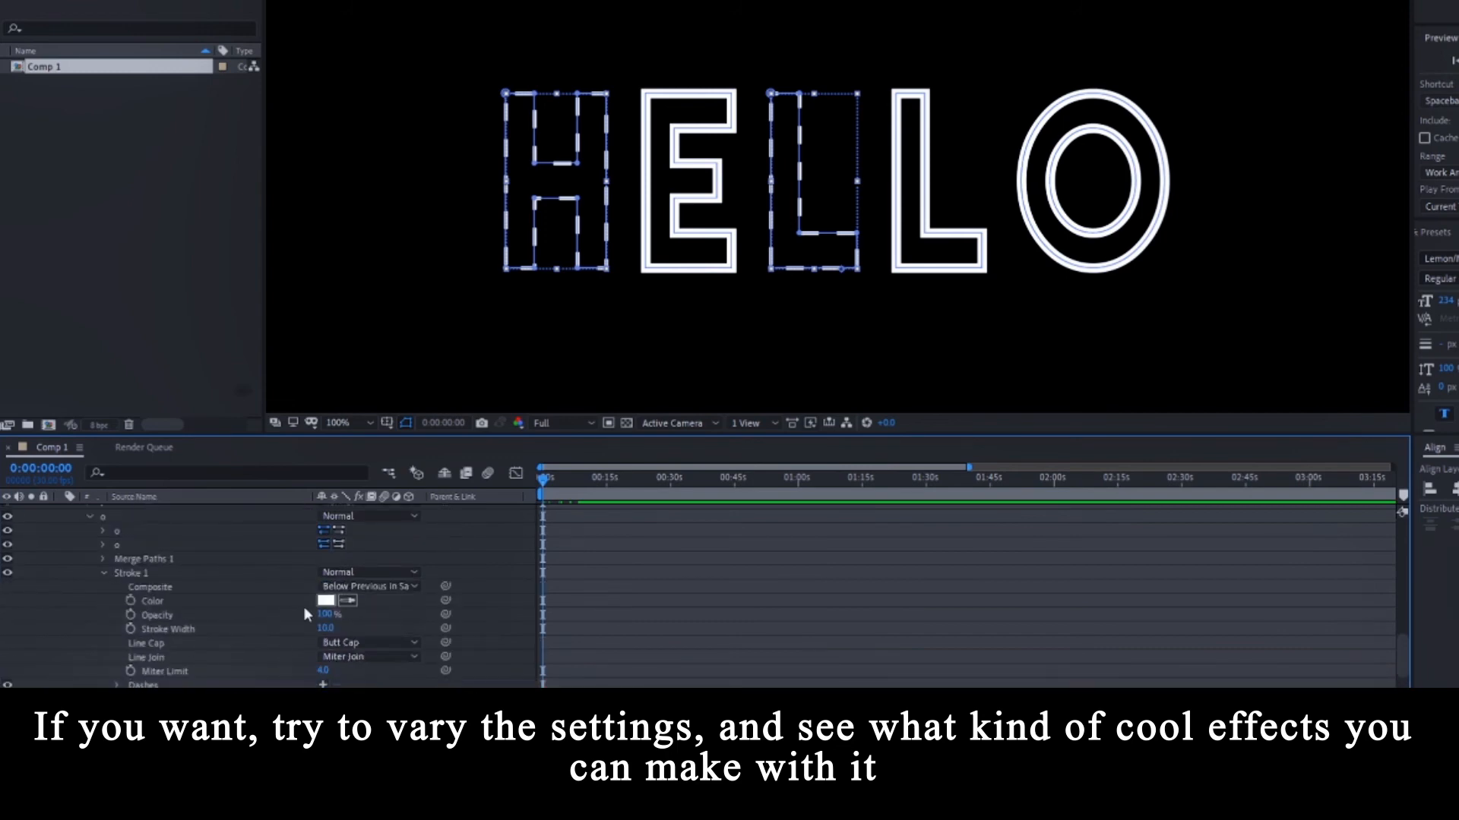
{"action": "left_click", "coordinate": [326, 628]}
{"action": "type", "text": "4"}
{"action": "key", "text": "Return"}
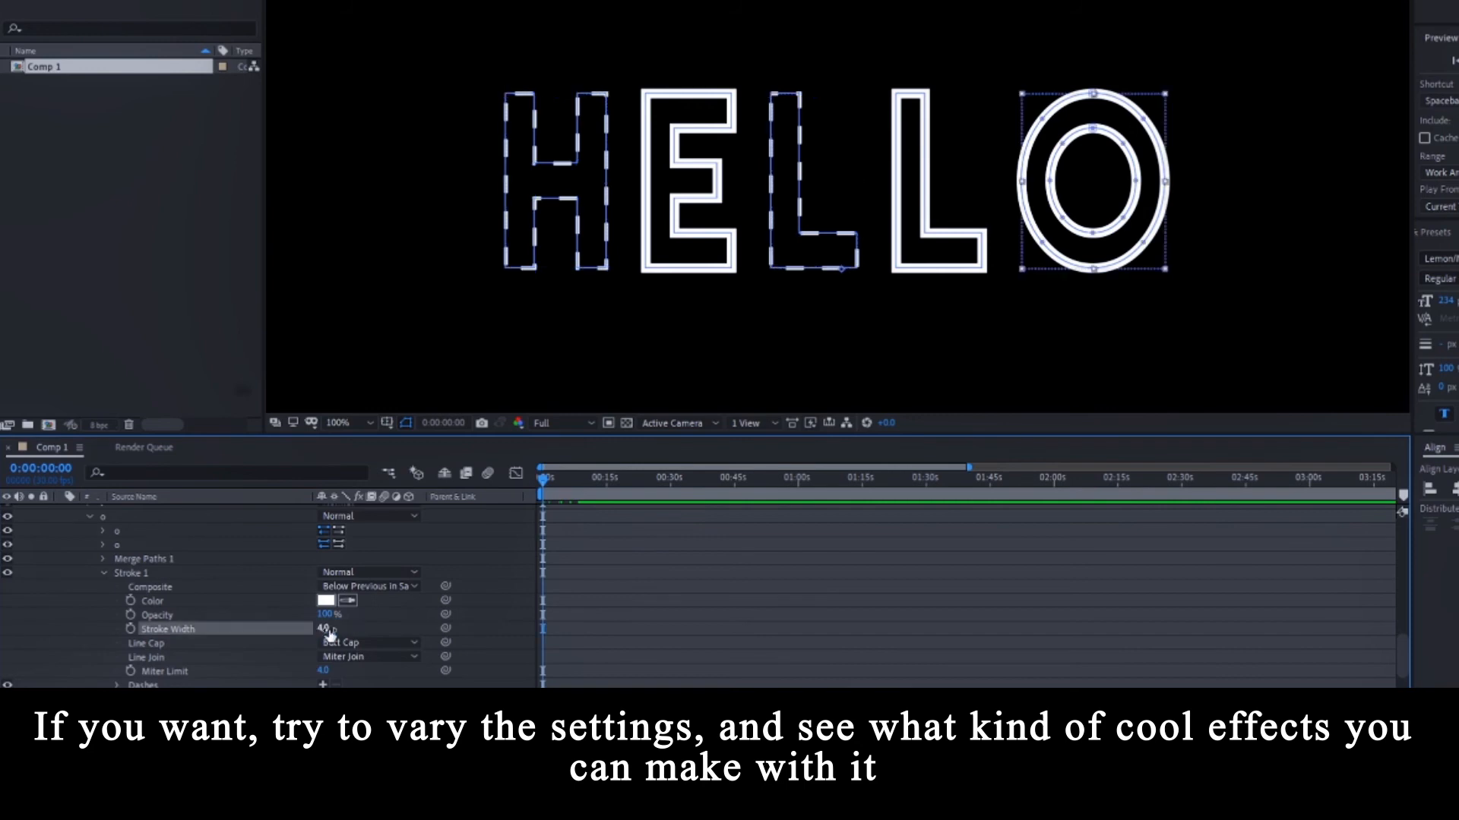
Add dashes to the O's stroke with a dash length of 19.
{"action": "scroll", "coordinate": [360, 649], "scroll_direction": "down", "scroll_amount": 2}
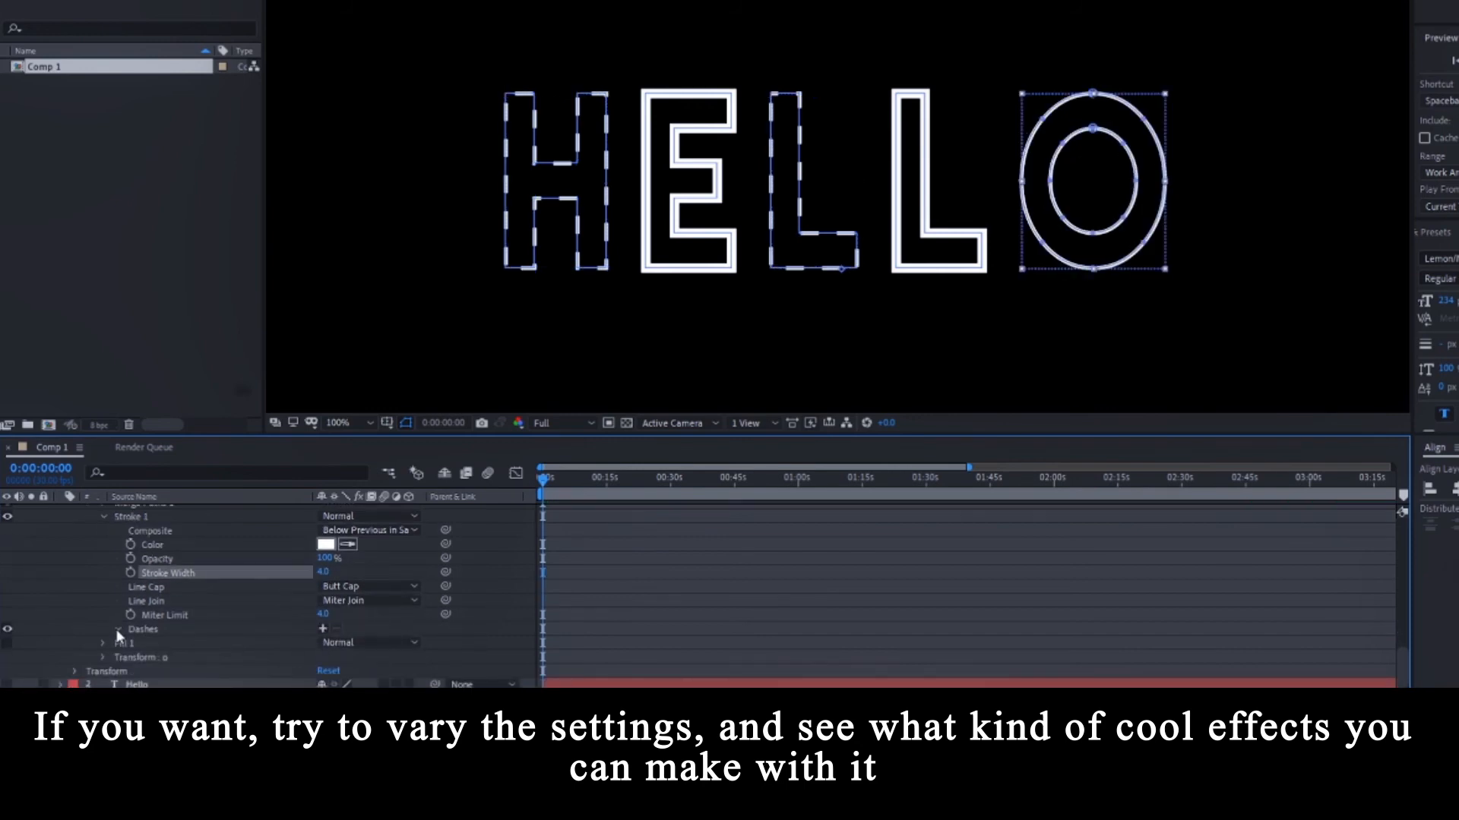
{"action": "left_click", "coordinate": [322, 628]}
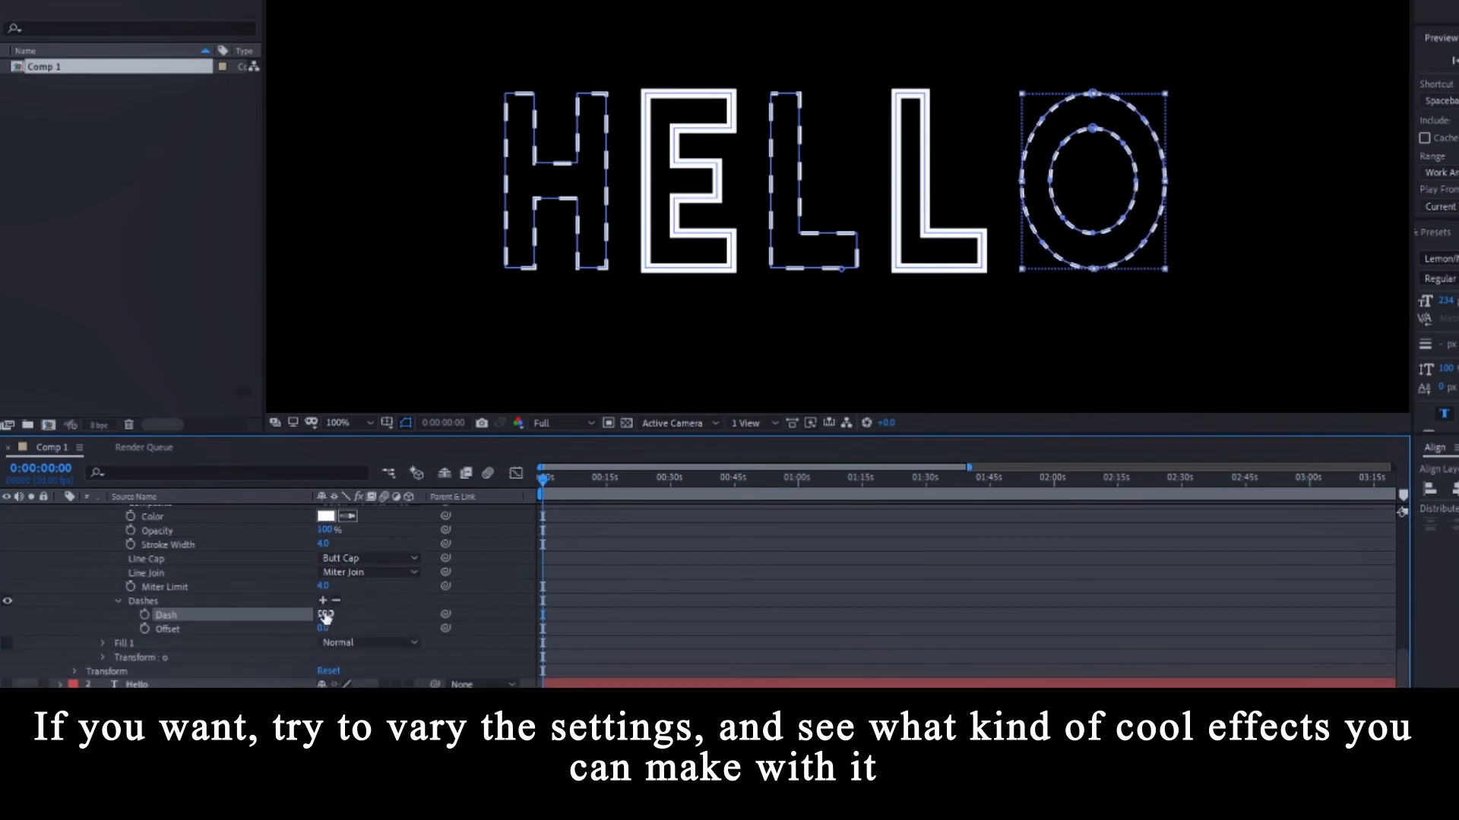
{"action": "left_click", "coordinate": [325, 615]}
{"action": "type", "text": "19"}
{"action": "key", "text": "Return"}
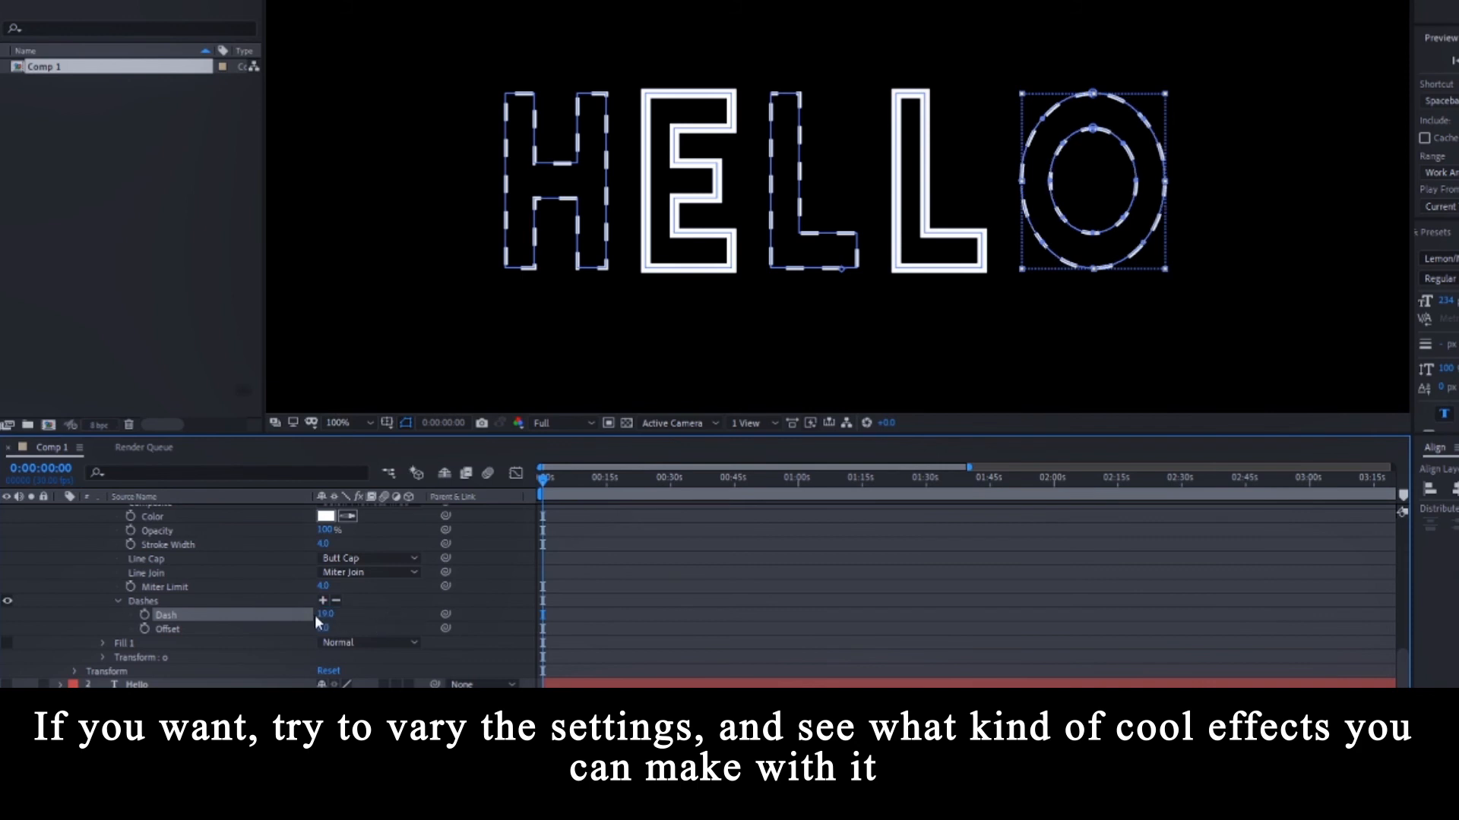
Keyframe the O's dash Offset, starting at -48.
{"action": "left_click", "coordinate": [144, 629]}
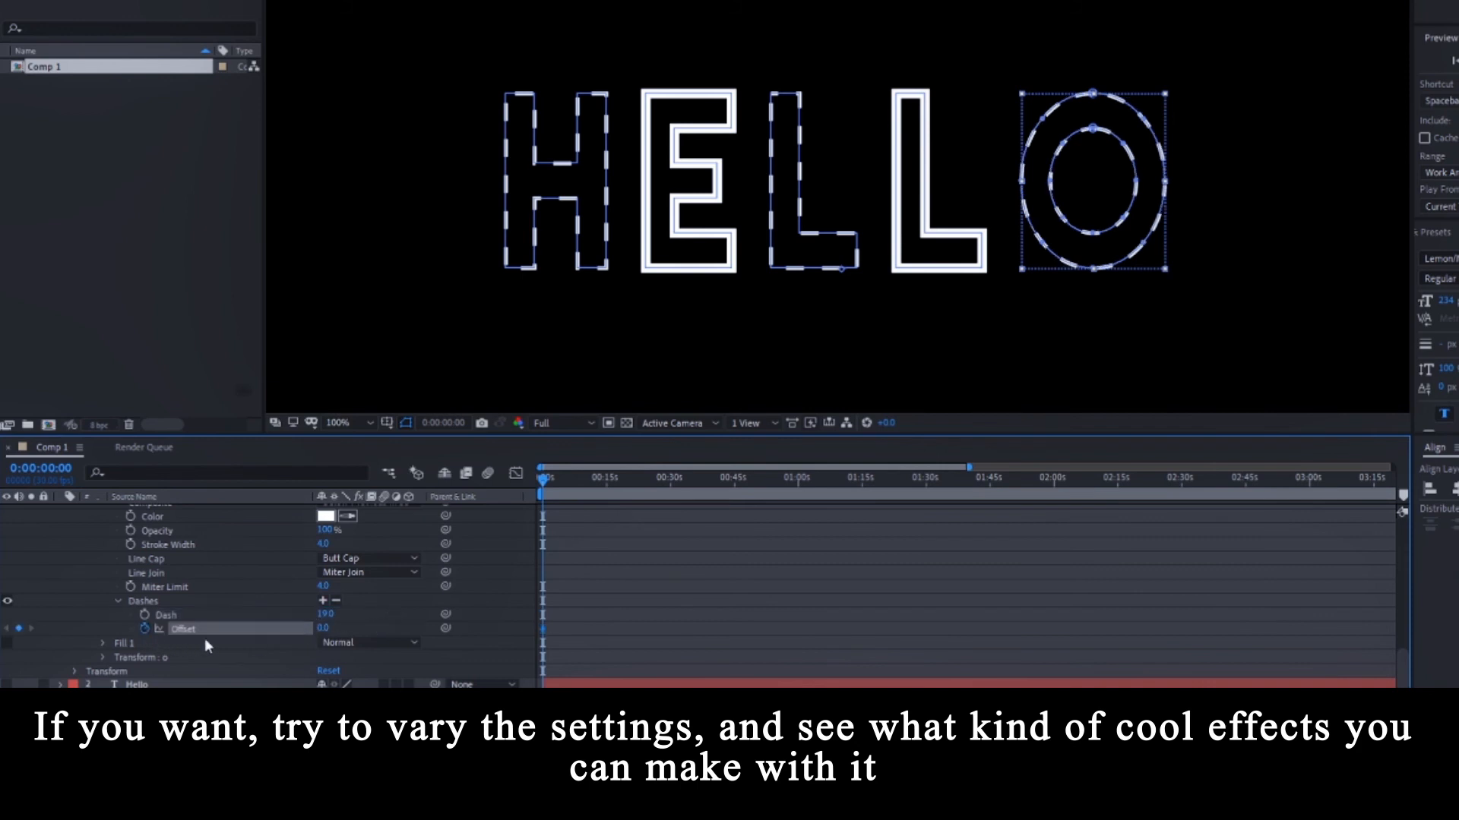
{"action": "left_click", "coordinate": [320, 629]}
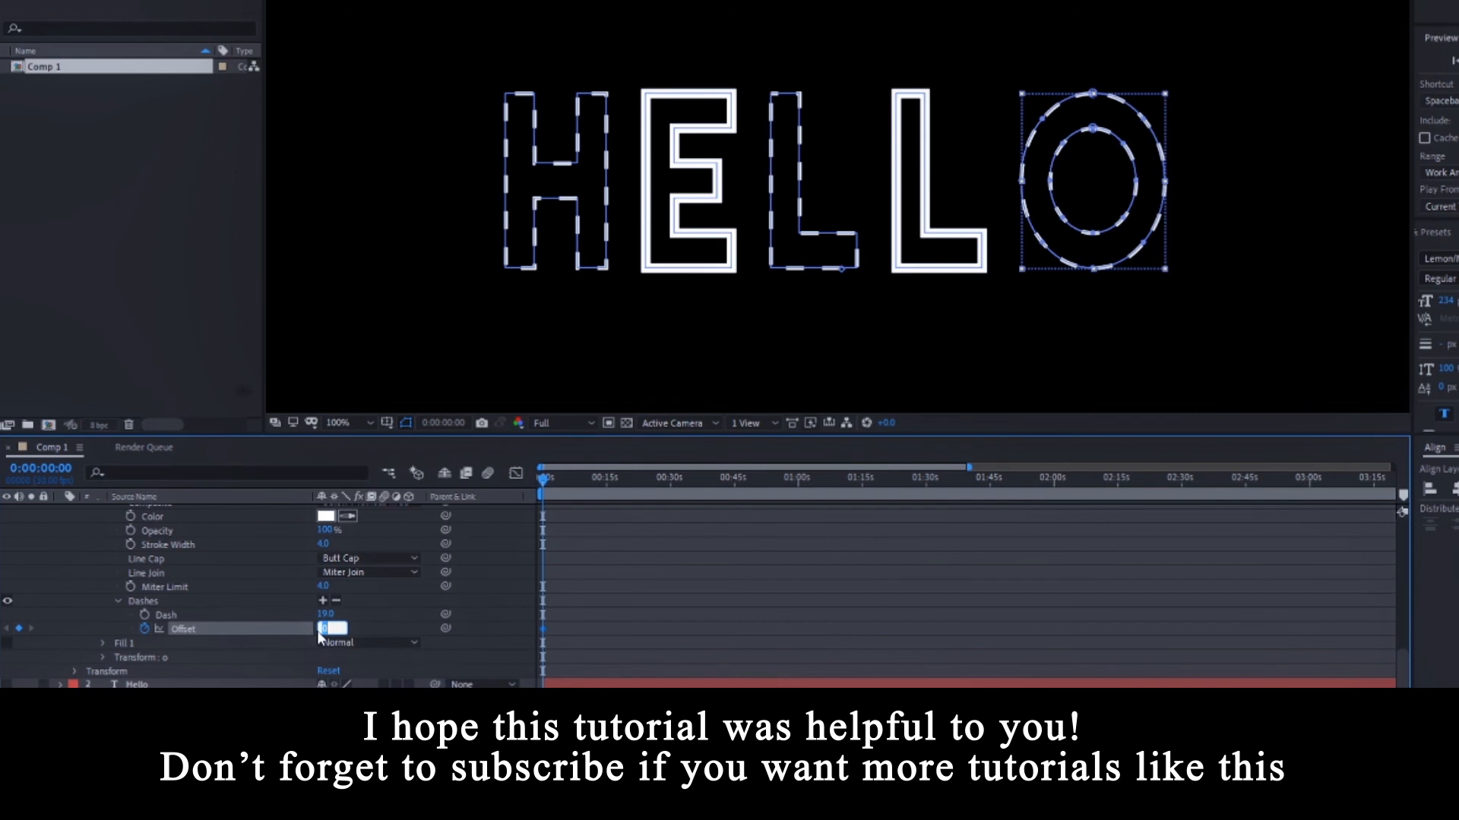
{"action": "type", "text": "-48"}
{"action": "key", "text": "Return"}
{"action": "scroll", "coordinate": [39, 612], "scroll_direction": "up", "scroll_amount": 1}
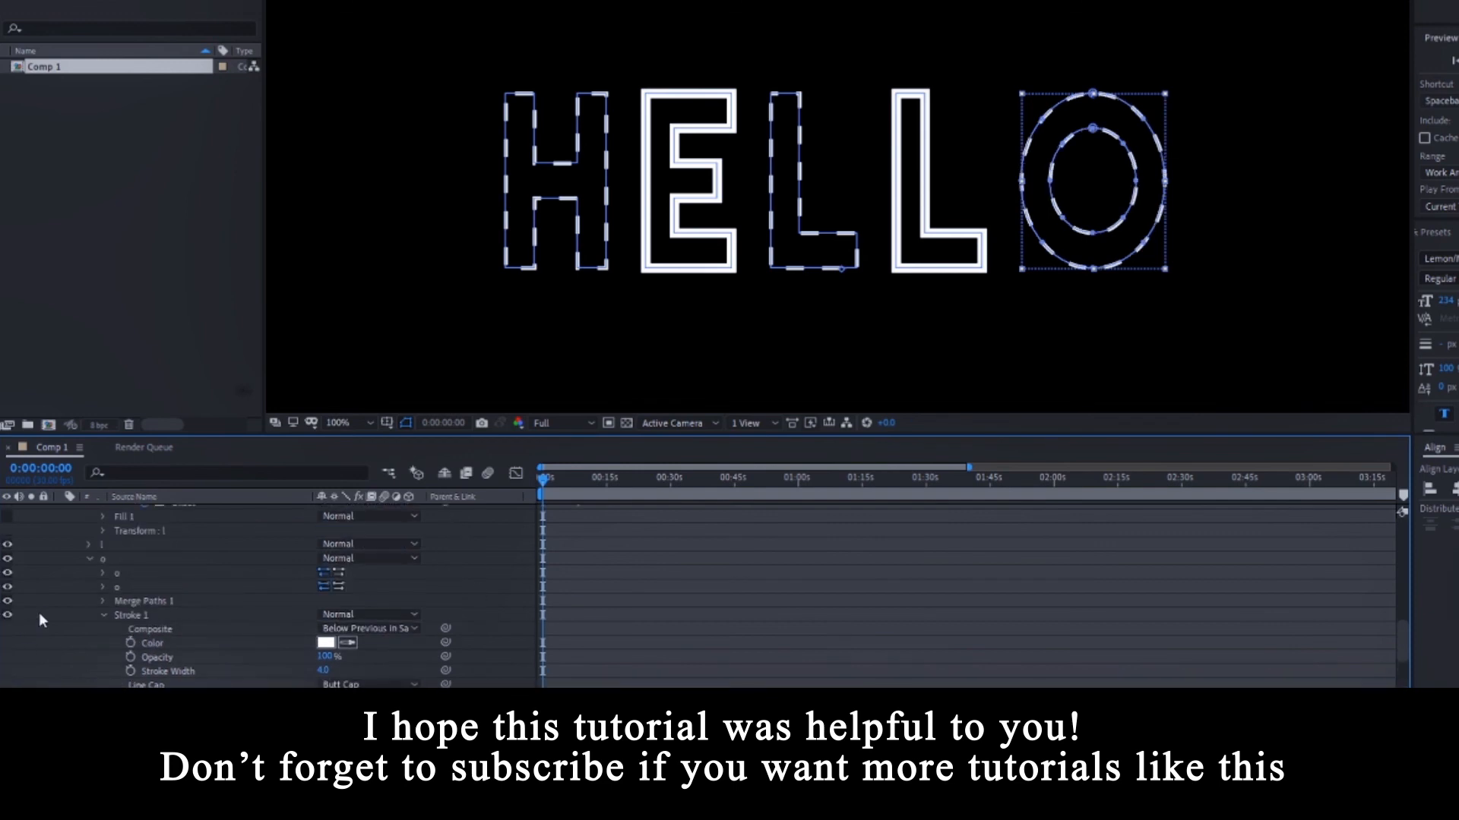
{"action": "scroll", "coordinate": [38, 612], "scroll_direction": "down", "scroll_amount": 1}
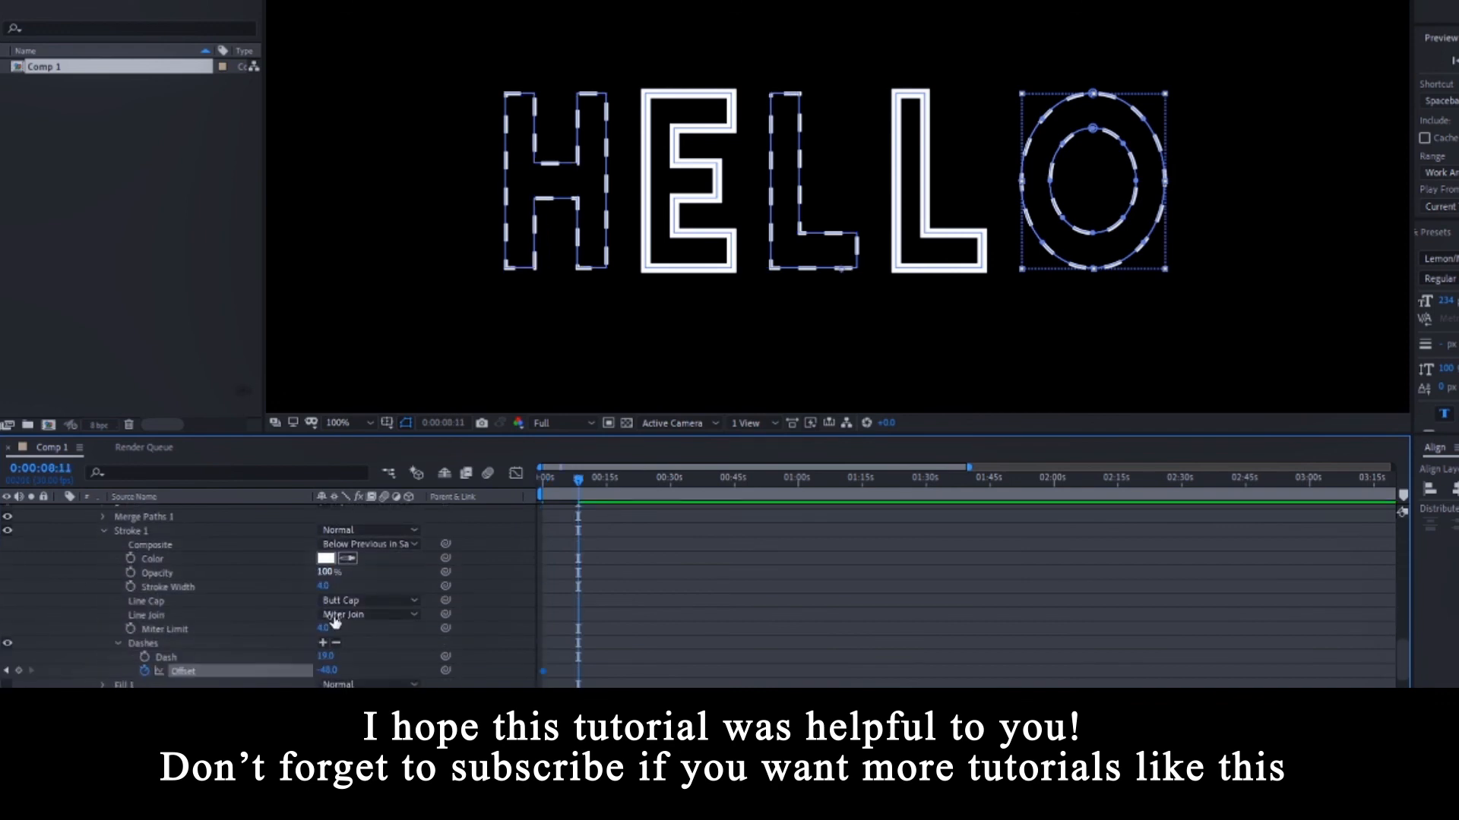